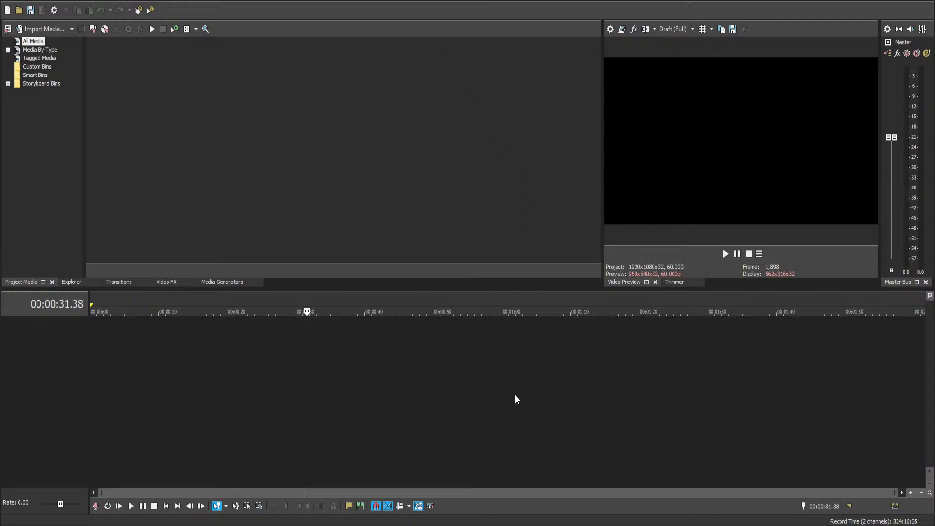
key("ctrl+Home")
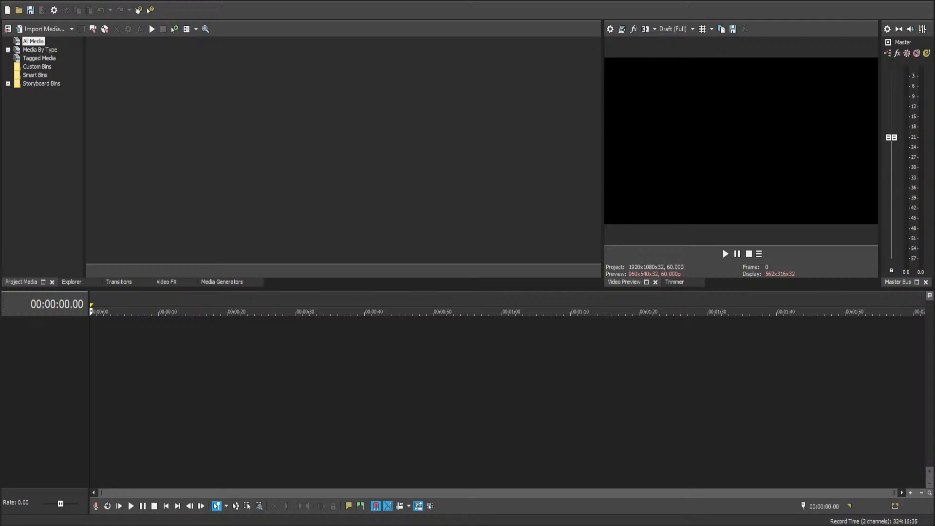
key("super+Down")
key("super+Up")
key("super+Down")
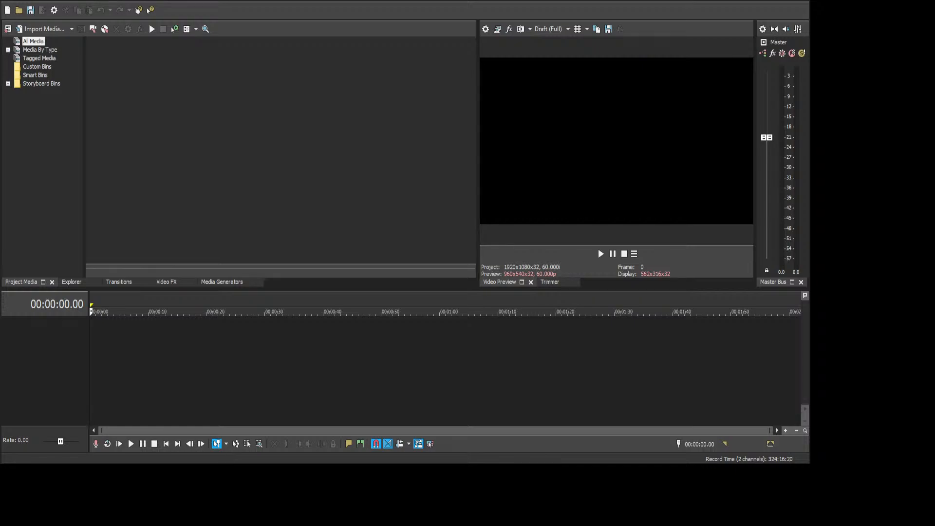
key("super+Up")
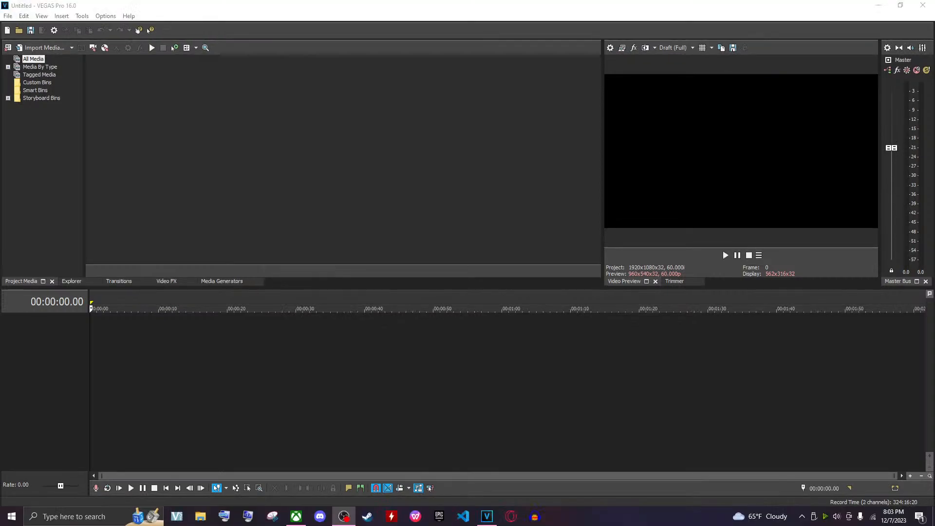
left_click_drag(361, 9, 436, 16)
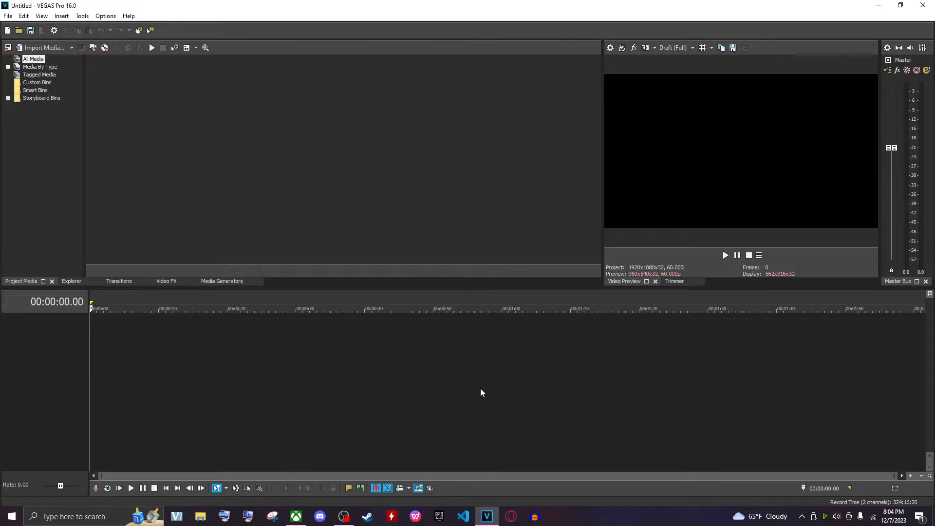
left_click(493, 395)
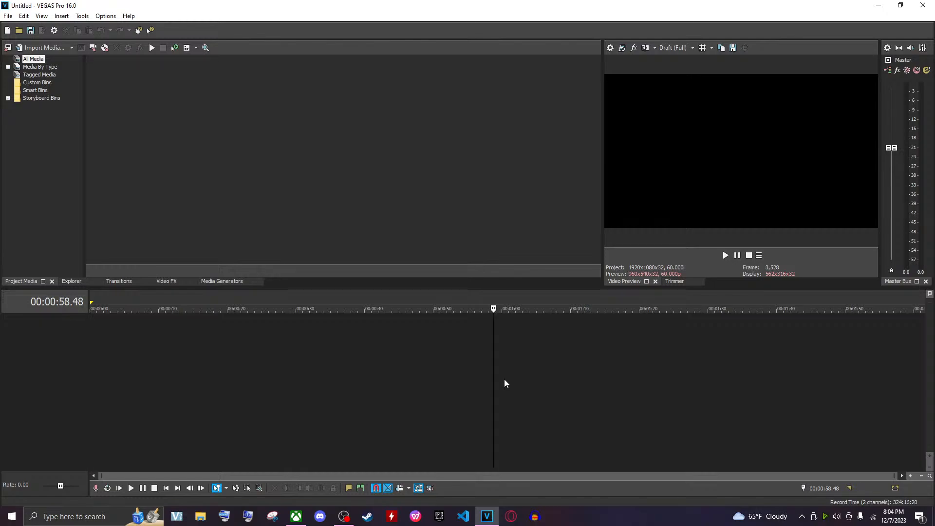
Create a new project using the 2560x1440, 60 fps template
key("ctrl+n")
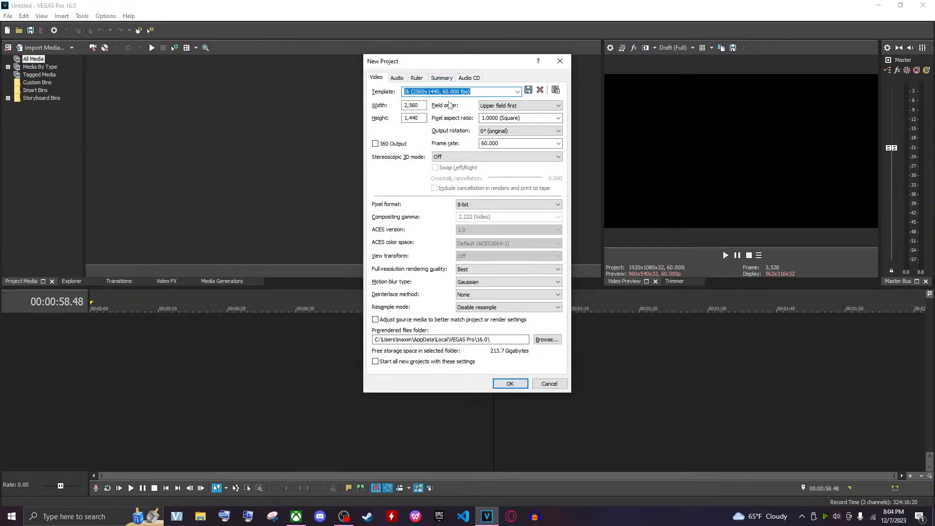
key("Return")
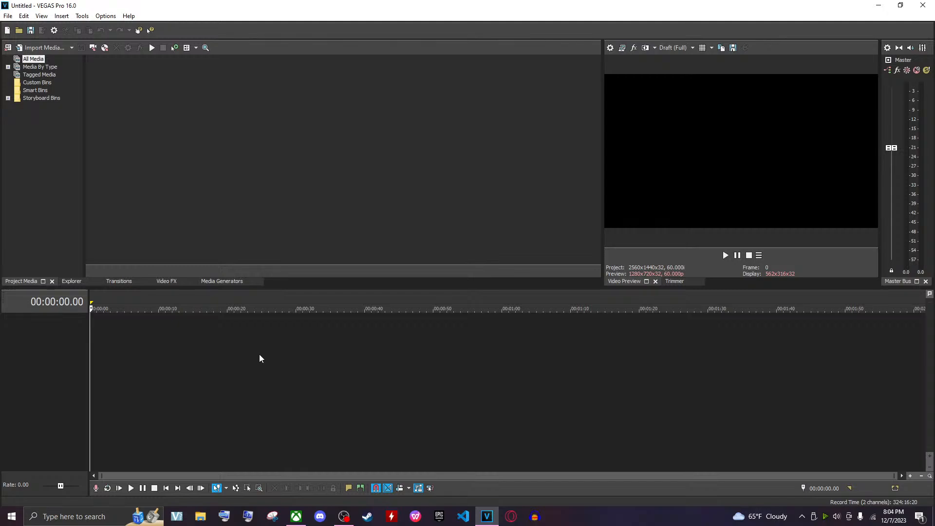
Insert several new video and audio tracks into the empty timeline
key("ctrl+q")
key("ctrl+q")
key("ctrl+q")
key("ctrl+q")
key("ctrl+shift+q")
key("ctrl+shift+q")
key("ctrl+shift+q")
key("ctrl+shift+q")
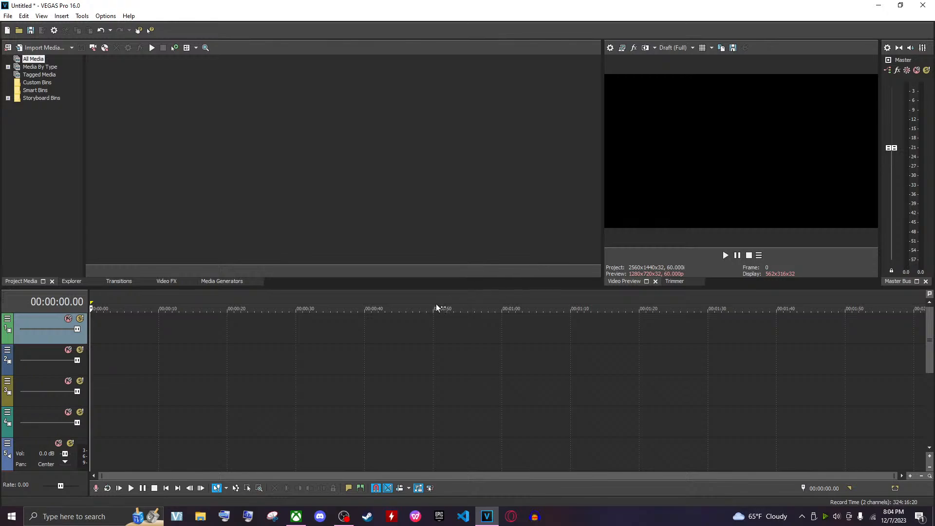
scroll(251, 360, "down", 3)
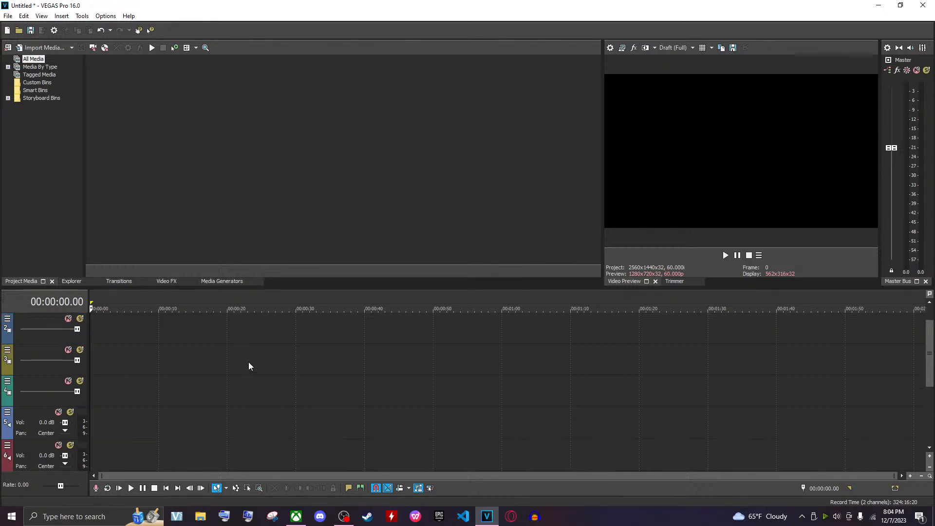
scroll(257, 351, "up", 3)
scroll(258, 351, "down", 3)
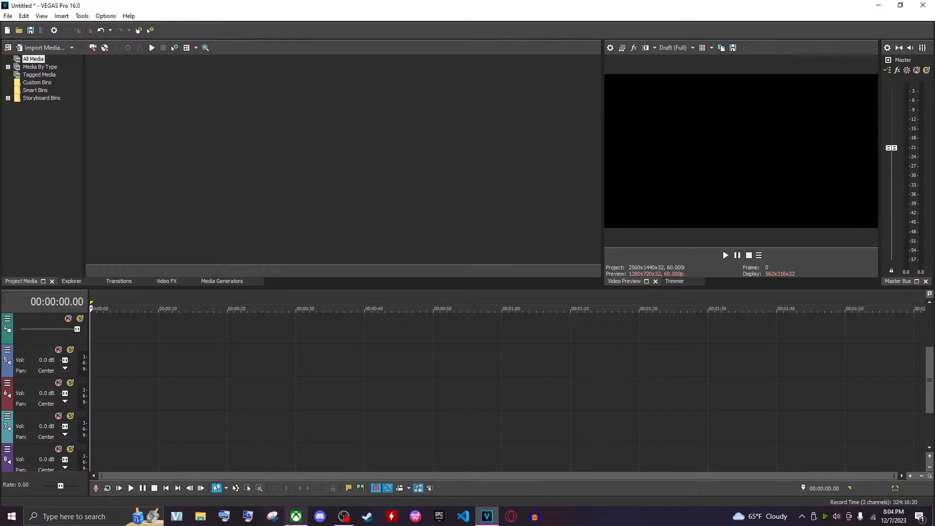
left_click(296, 516)
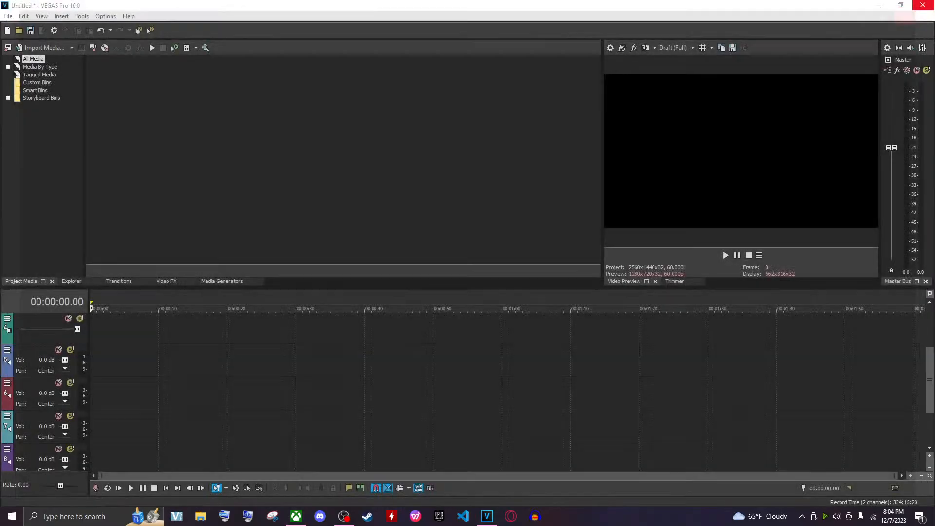
left_click(923, 5)
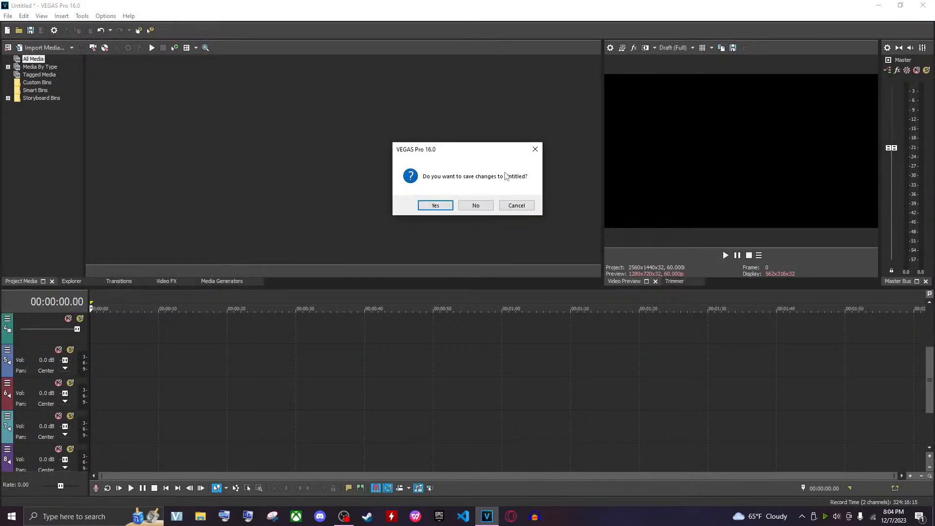
left_click(514, 208)
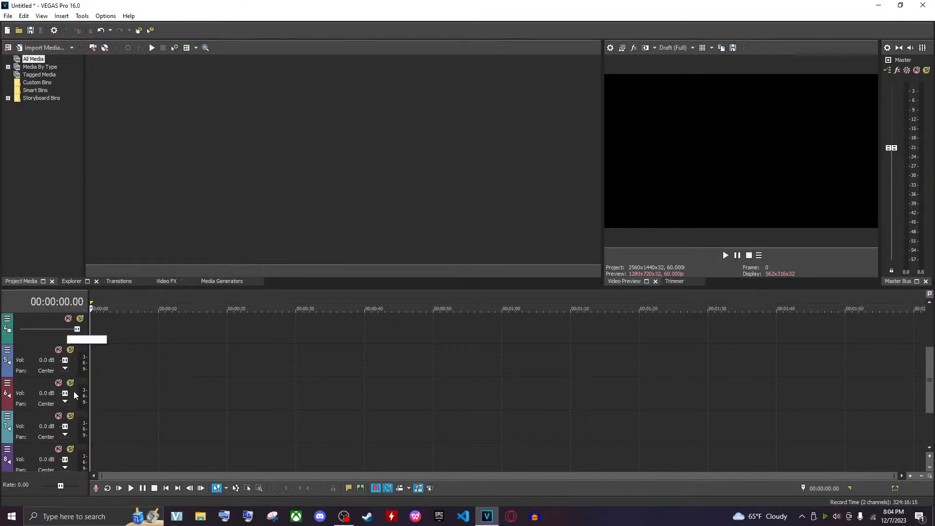
left_click(200, 515)
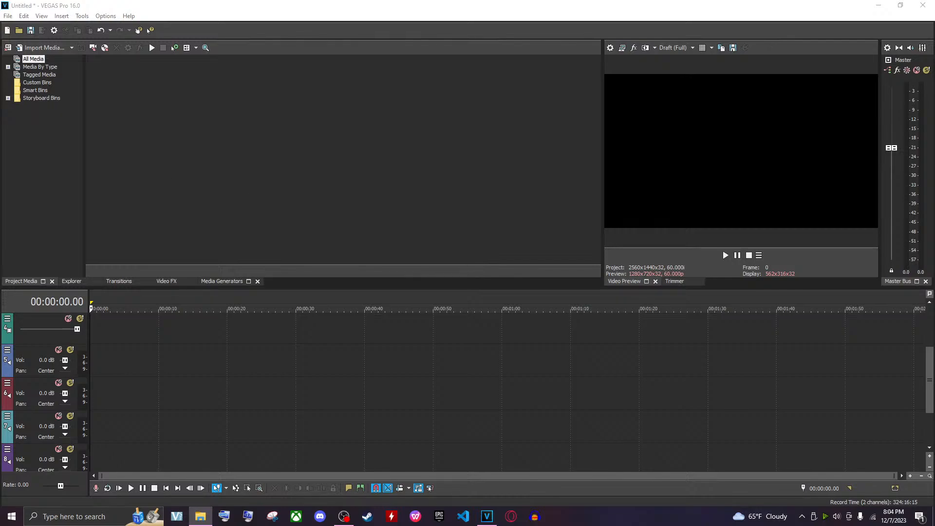
scroll(305, 359, "up", 3)
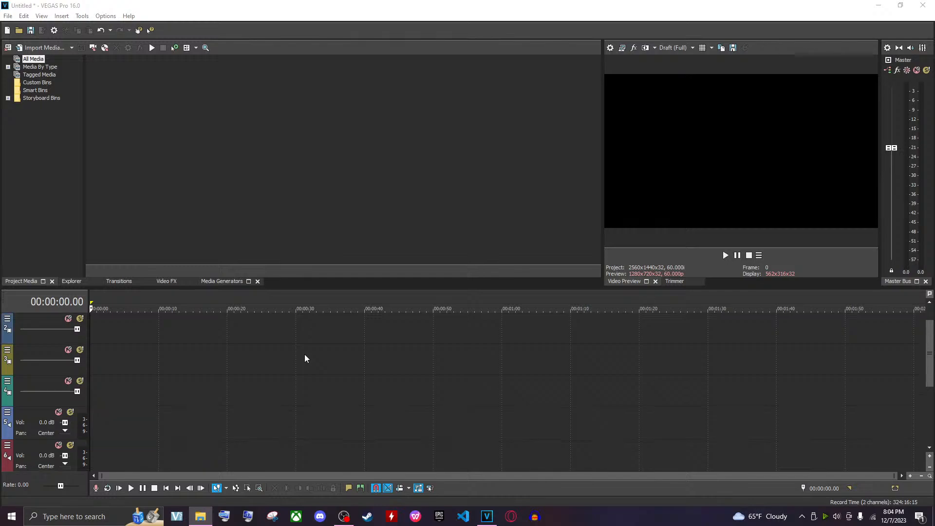
scroll(304, 359, "down", 1)
scroll(244, 402, "down", 2)
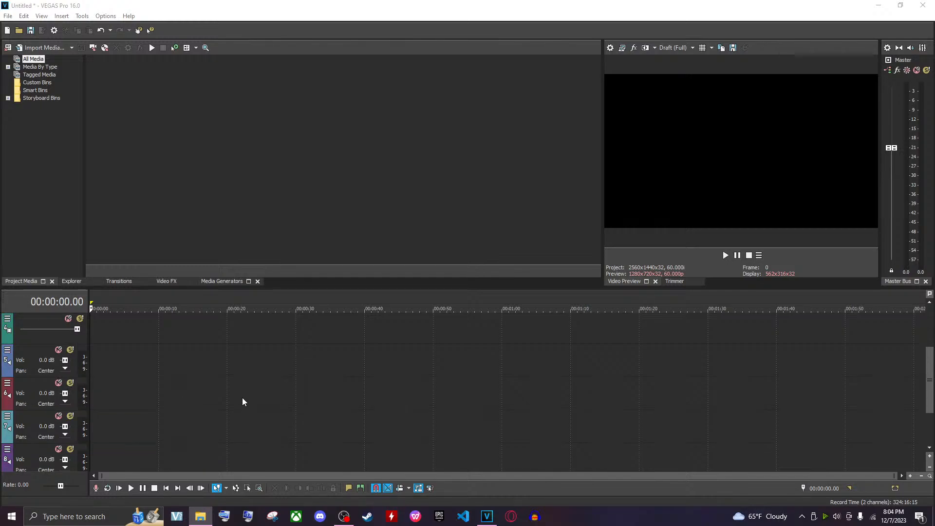
left_click(211, 393)
scroll(107, 399, "up", 1)
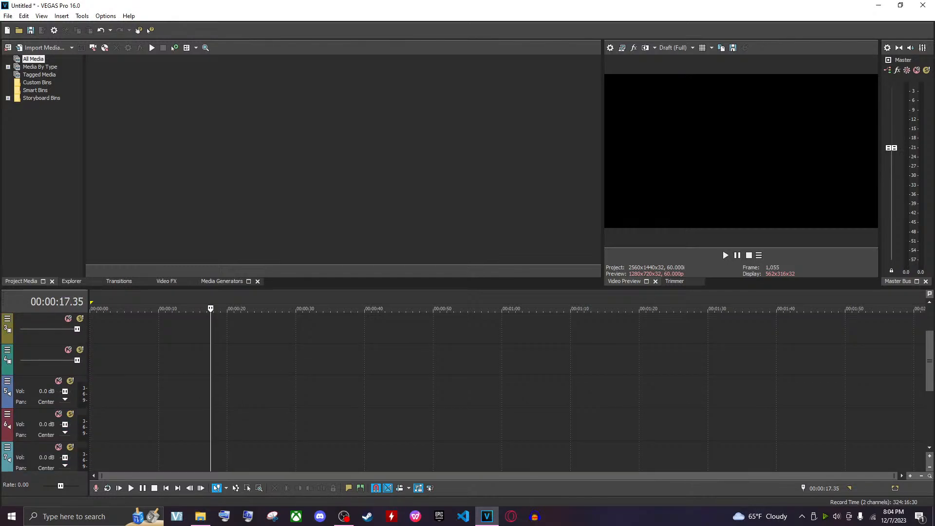
left_click_drag(202, 390, 116, 368)
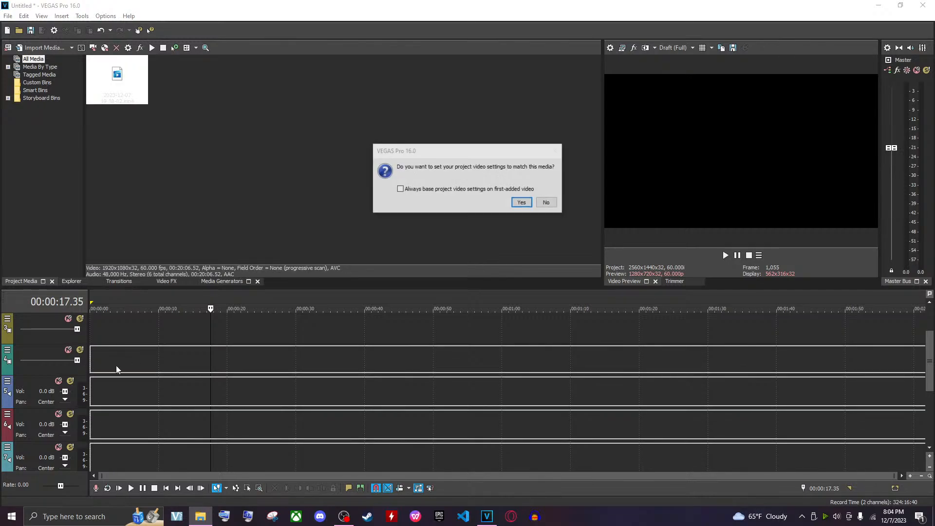
left_click(545, 203)
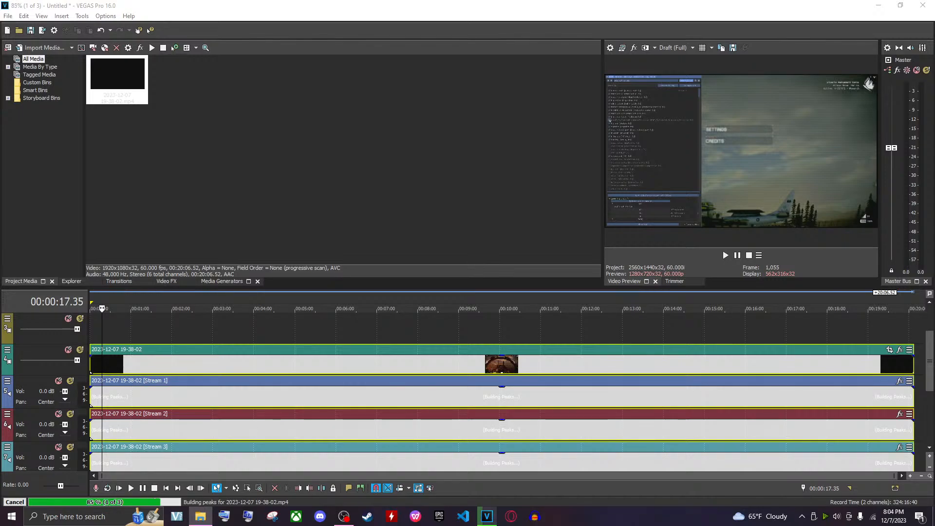
Place the music files Kings Old and New v3, coronation v2 and Coronation Mix LOOP one after another on an empty audio track
scroll(391, 342, "down", 3)
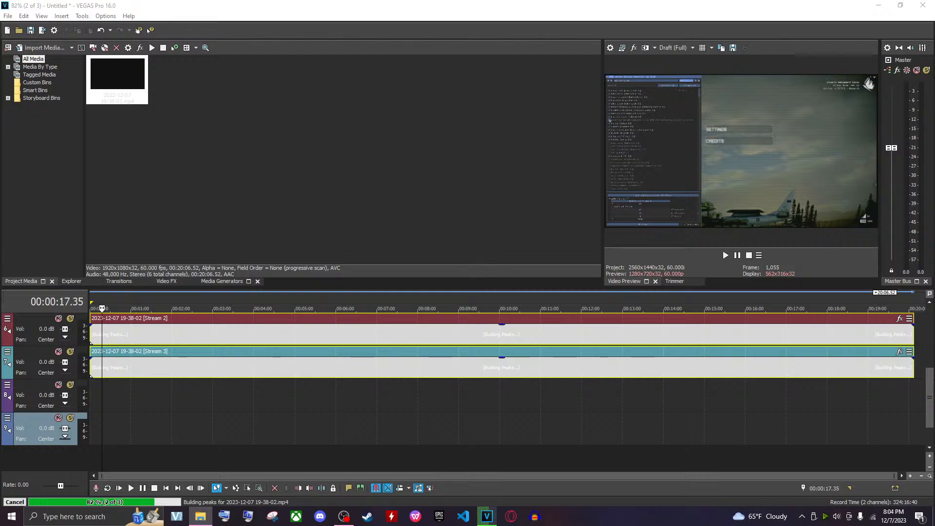
left_click_drag(353, 434, 157, 397)
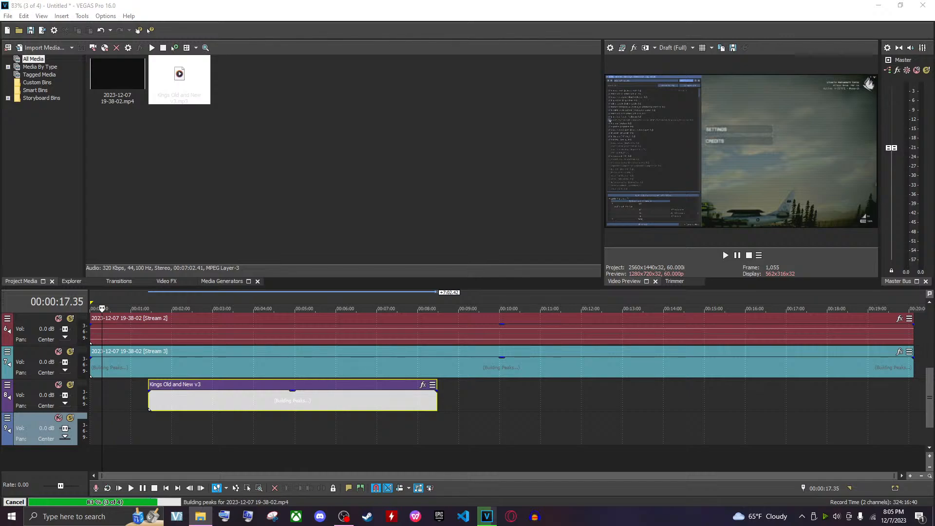
left_click_drag(486, 516, 471, 406)
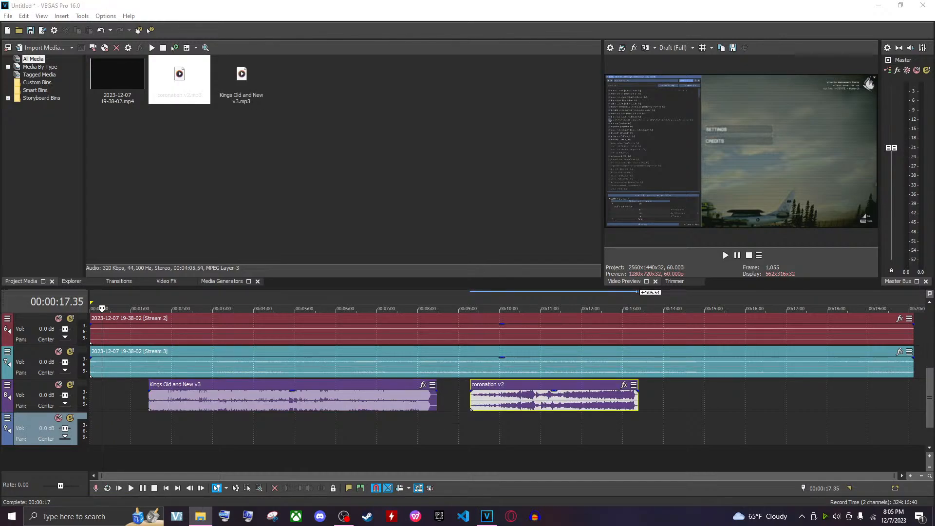
left_click_drag(471, 406, 652, 410)
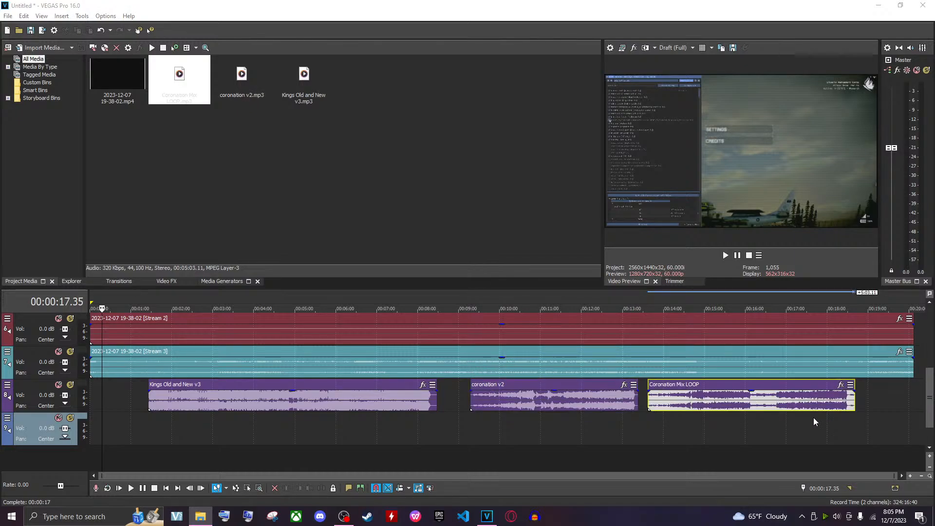
left_click(729, 410)
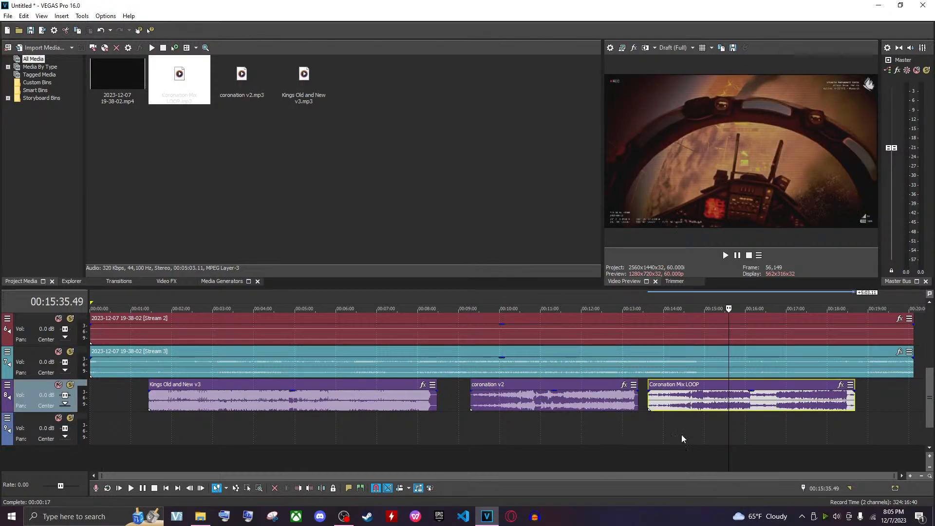
key("alt+Tab")
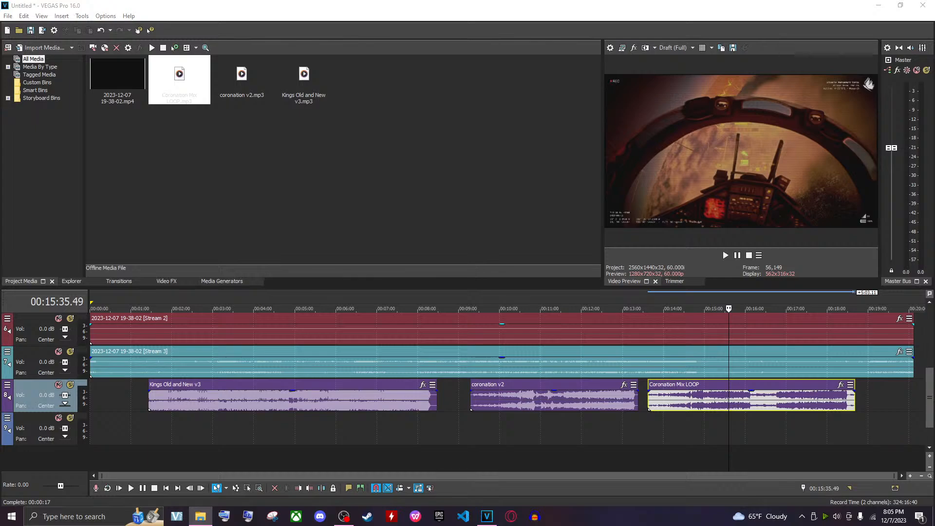
key("alt+Tab")
Solo the track holding the recording's first audio stream
left_click(471, 397)
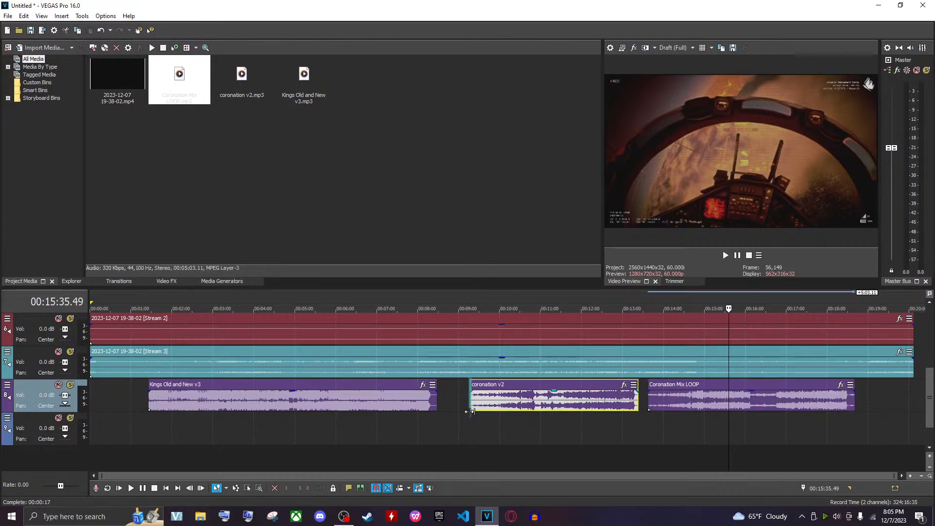
scroll(469, 427, "up", 4)
scroll(469, 427, "down", 3)
scroll(469, 426, "up", 3)
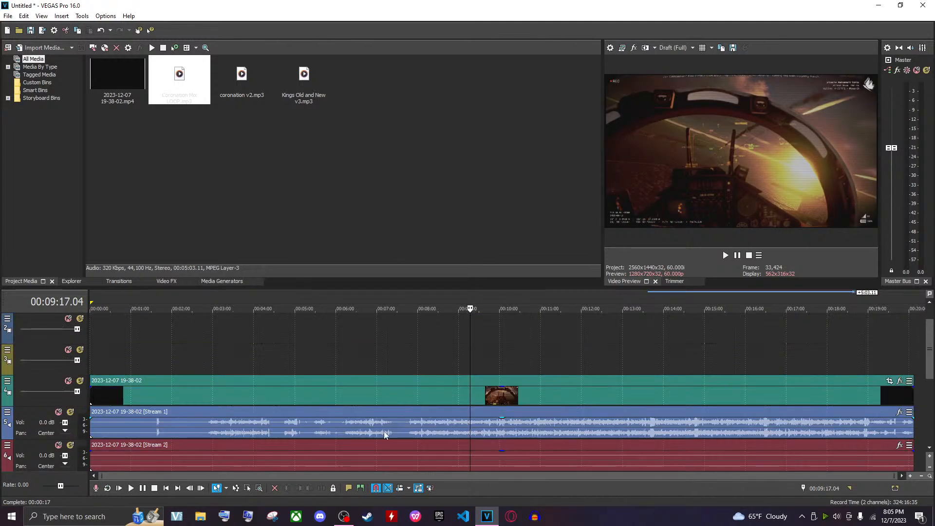
left_click(70, 413)
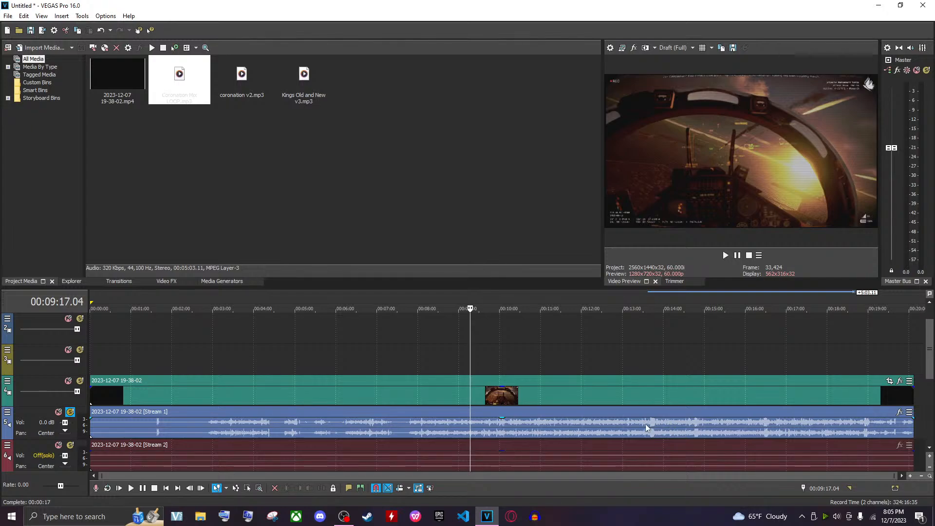
scroll(644, 425, "down", 1)
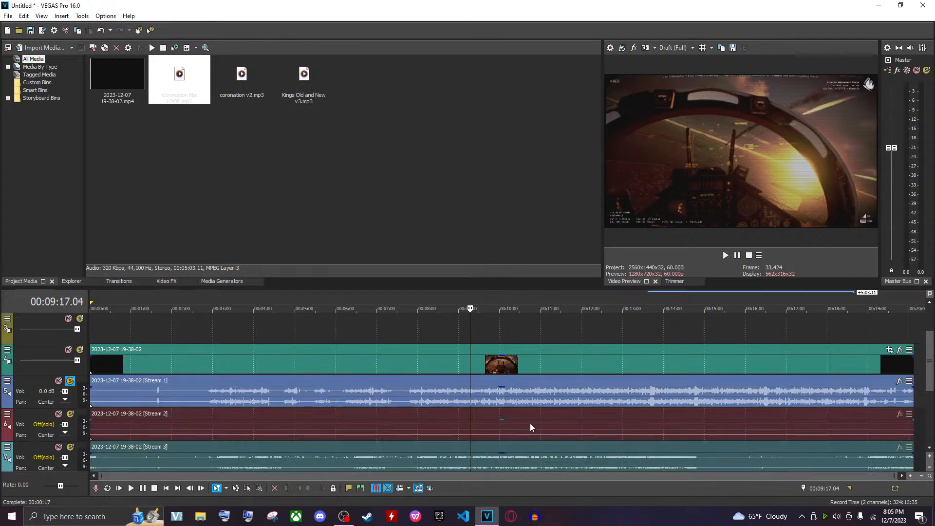
Play back the soloed Stream 1 audio from several points along the timeline
left_click(160, 397)
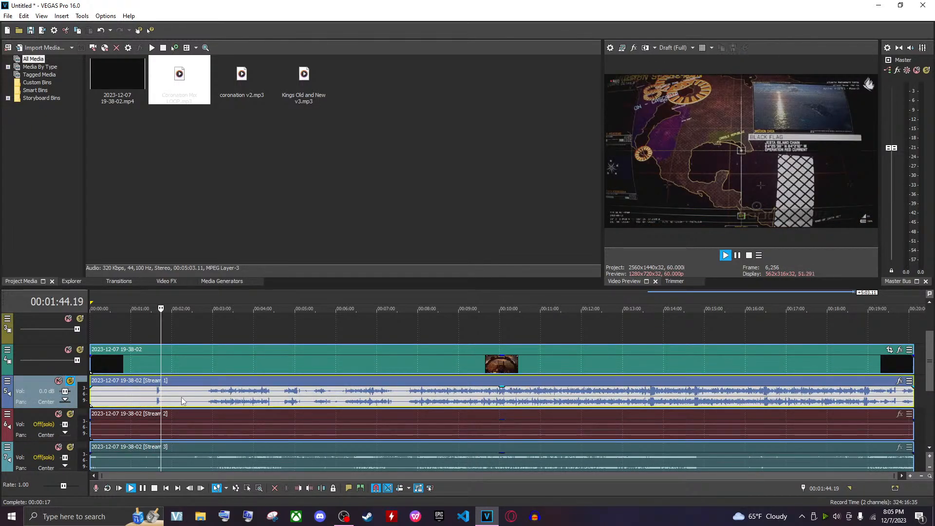
left_click(211, 399)
key("space")
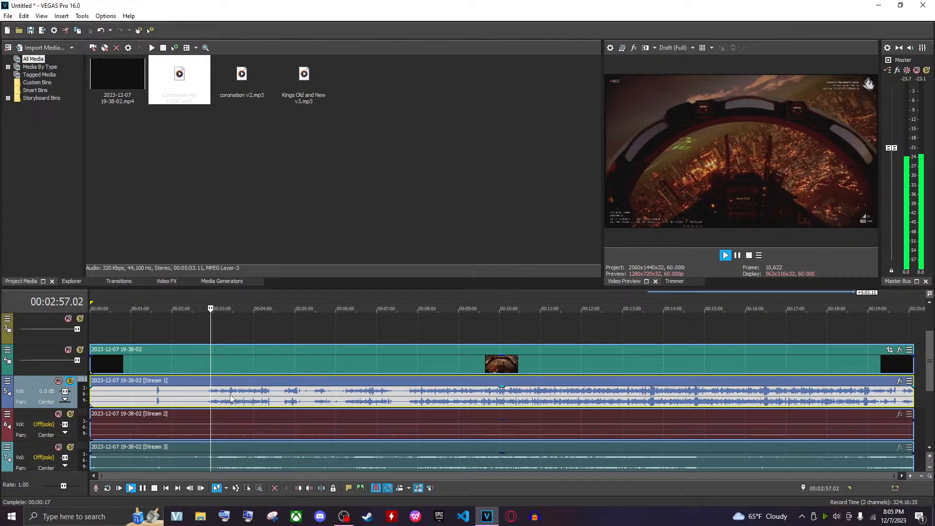
left_click(266, 398)
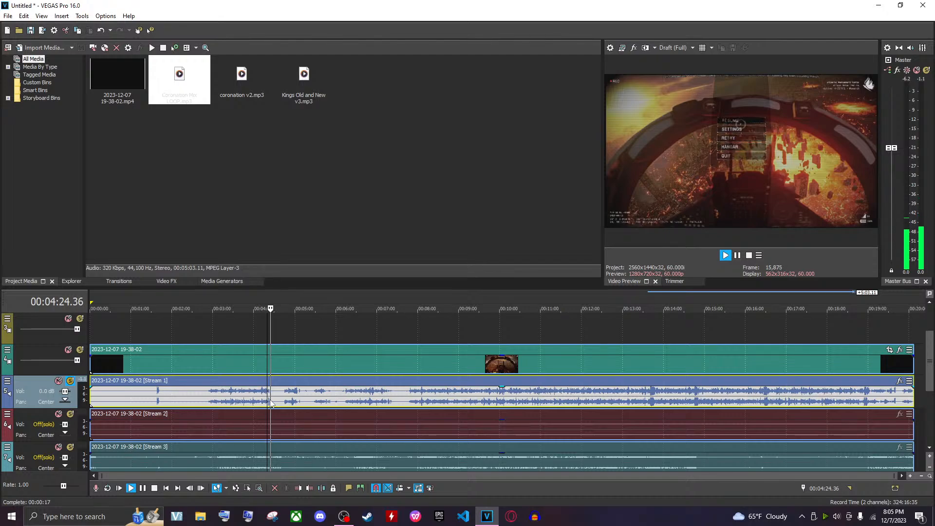
key("space")
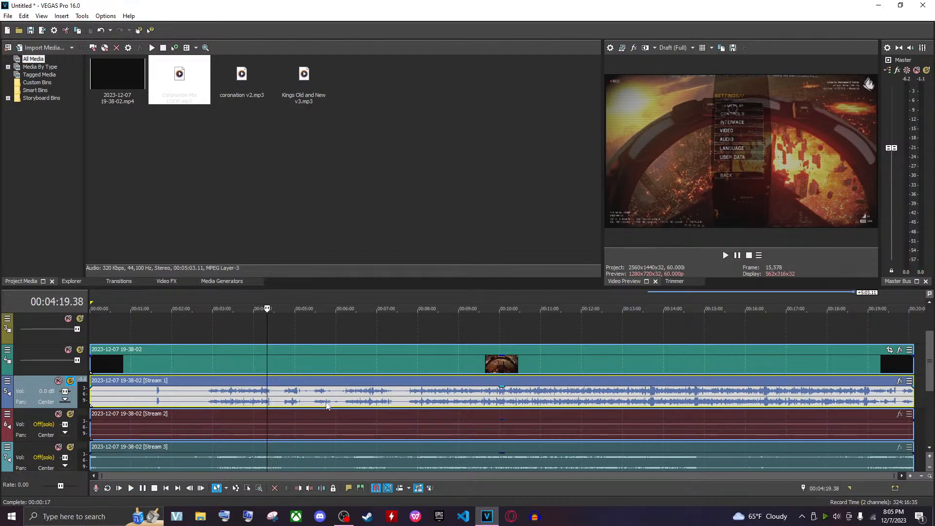
left_click(288, 400)
left_click(298, 400)
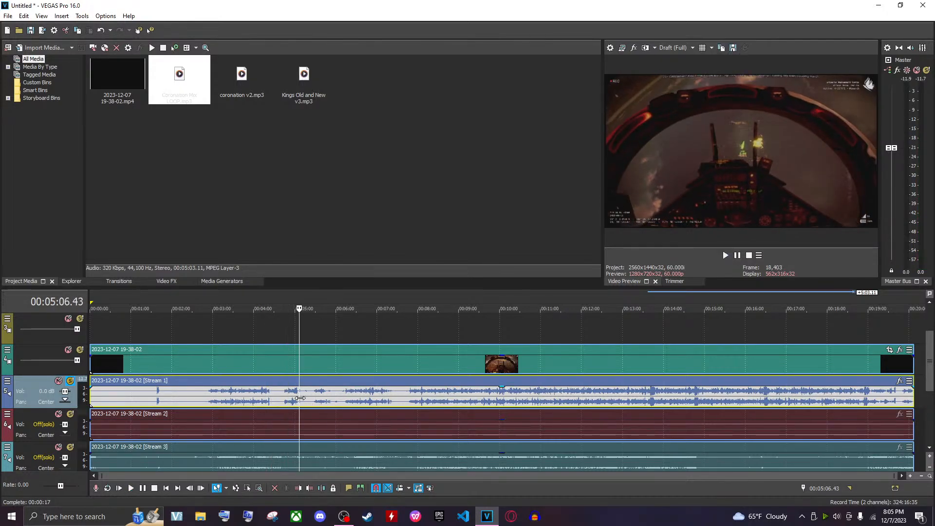
key("space")
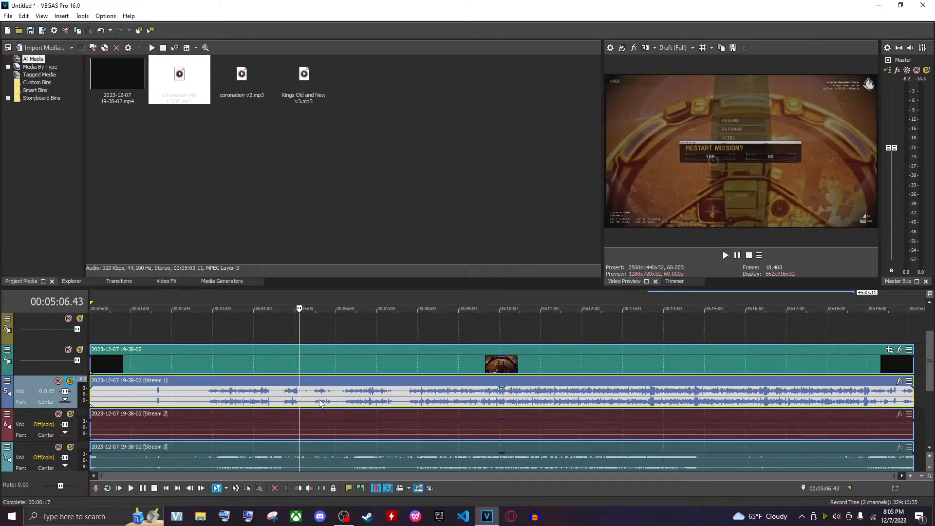
left_click(320, 400)
left_click(334, 401)
left_click(326, 401)
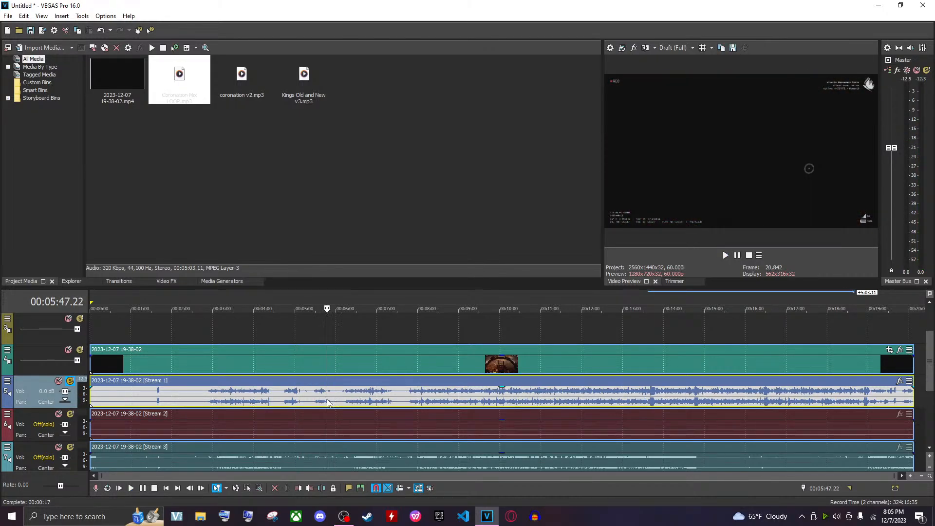
Listen to the soloed Stream 1 audio around the 00:05:40 mark of the timeline
left_click(324, 400)
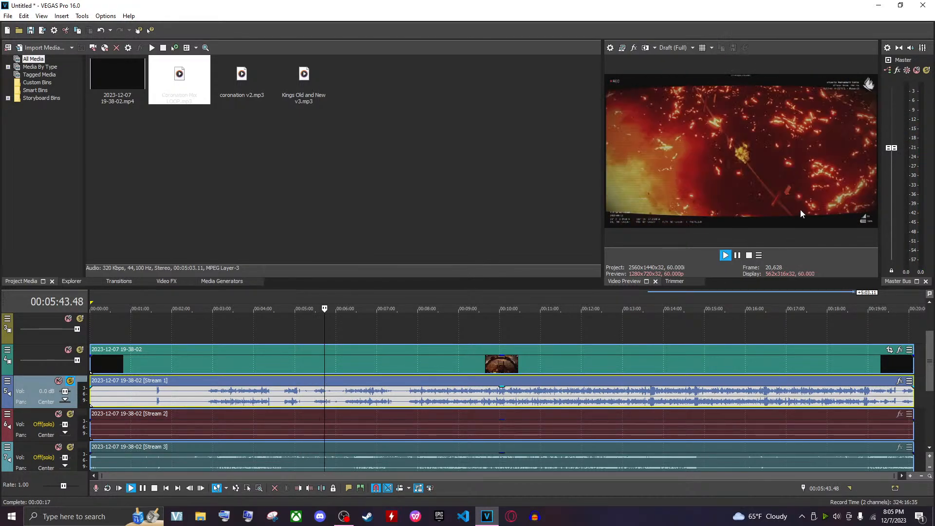
key("space")
left_click(321, 394)
key("space")
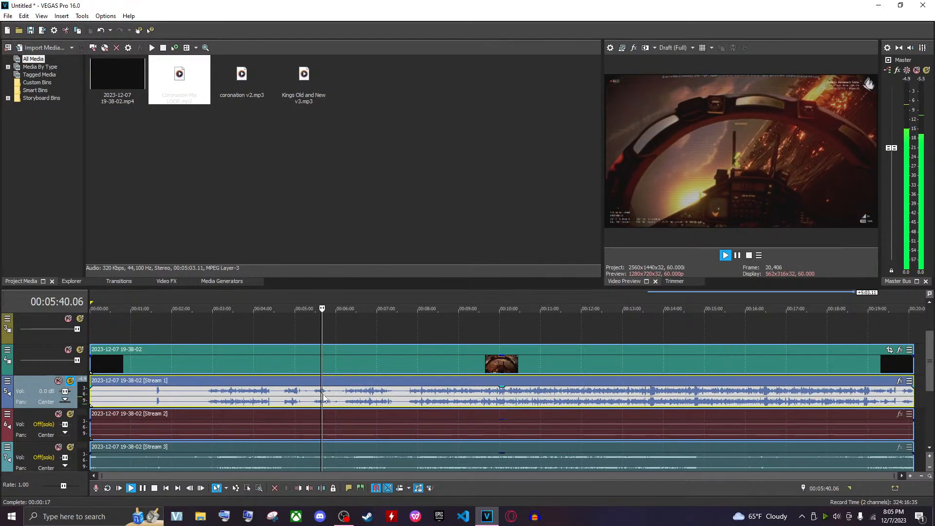
key("space")
Split the recording at about 00:07:47, delete the opening part and move the remainder to the timeline start
left_click(409, 402)
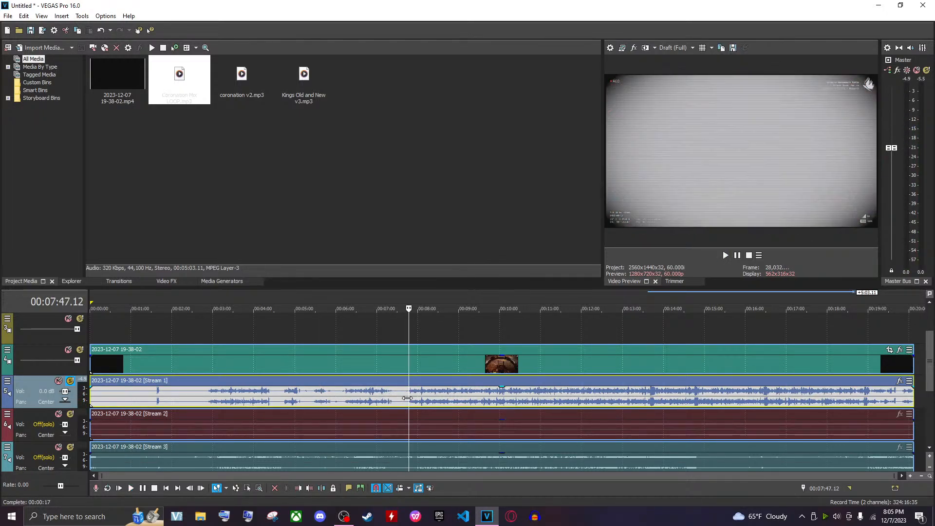
left_click(406, 401)
key("s")
left_click(363, 396)
double_click(364, 396)
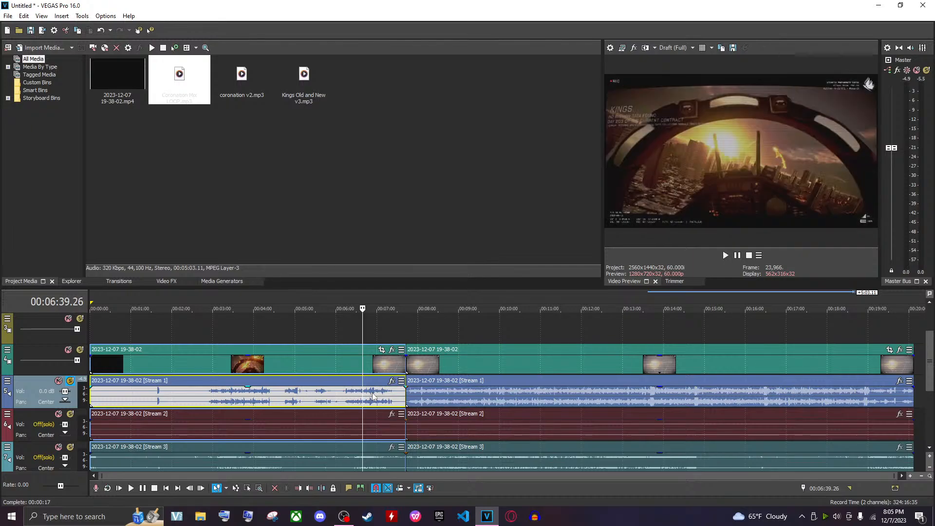
key("Delete")
left_click_drag(479, 399, 53, 401)
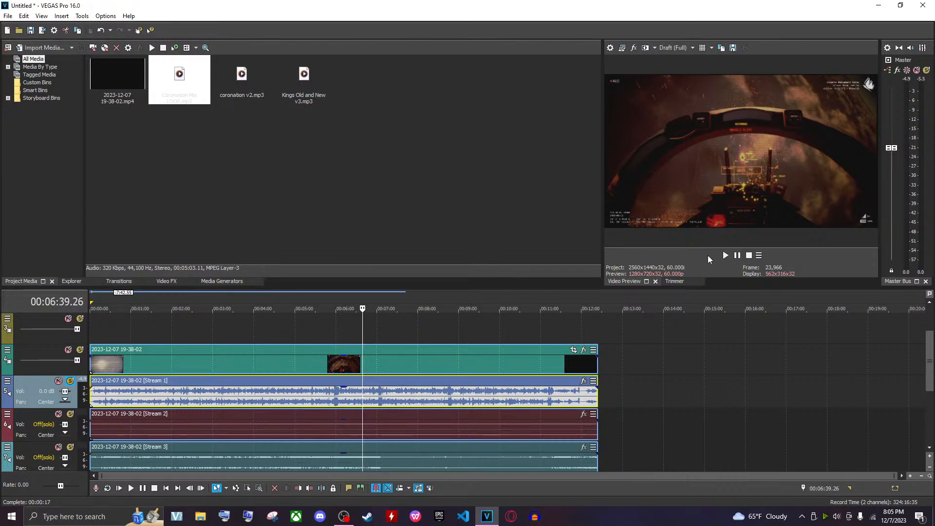
Trim the recording's end by splitting all its events at 00:11:41.58 and deleting everything after that point
left_click(539, 403)
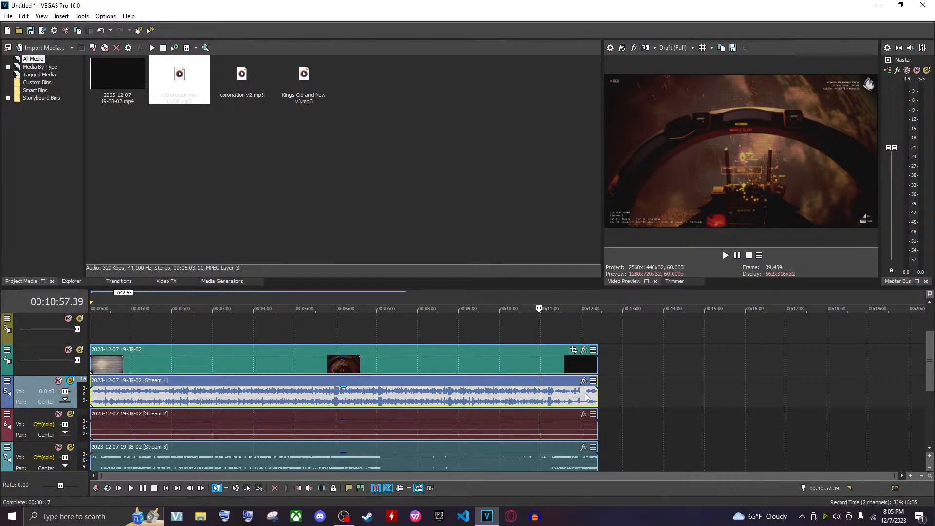
left_click(583, 395)
left_click_drag(597, 397, 582, 398)
left_click(576, 400)
scroll(576, 400, "up", 1)
left_click(458, 394)
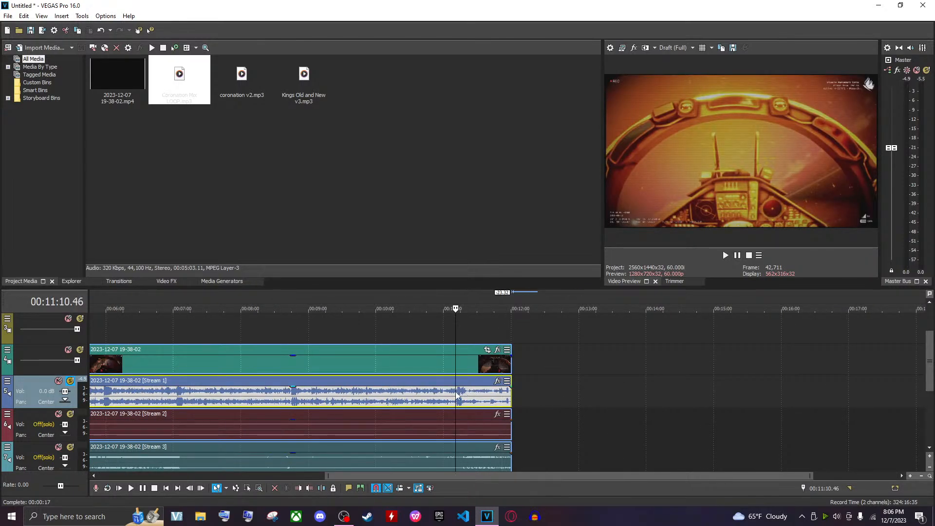
left_click(726, 254)
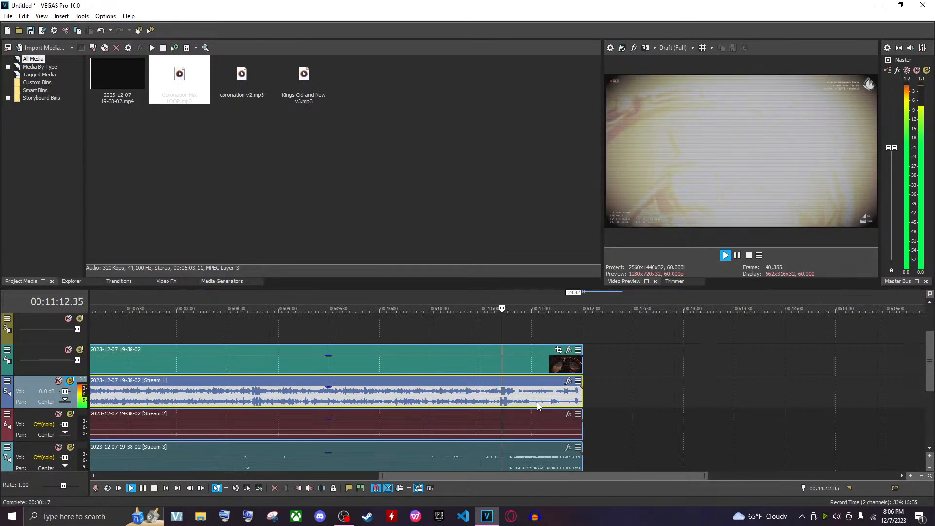
key("space")
scroll(506, 344, "up", 4)
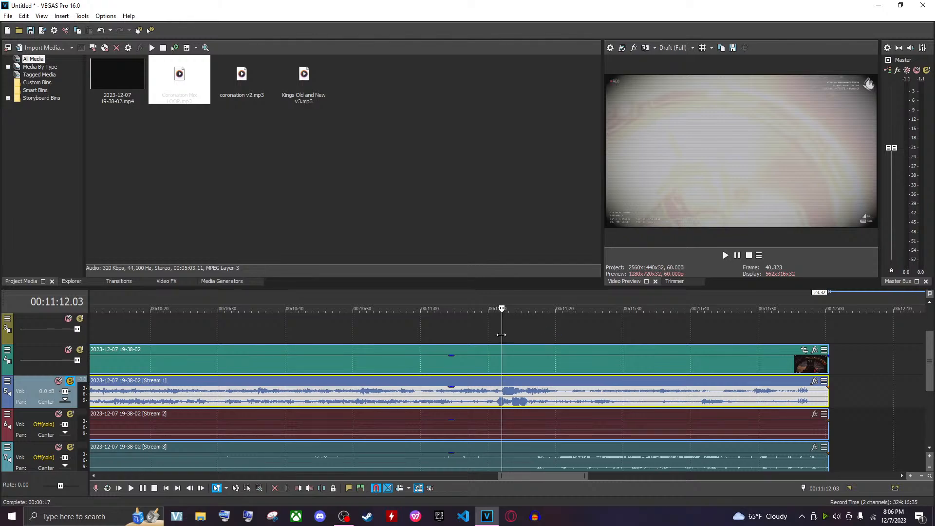
left_click_drag(504, 336, 704, 337)
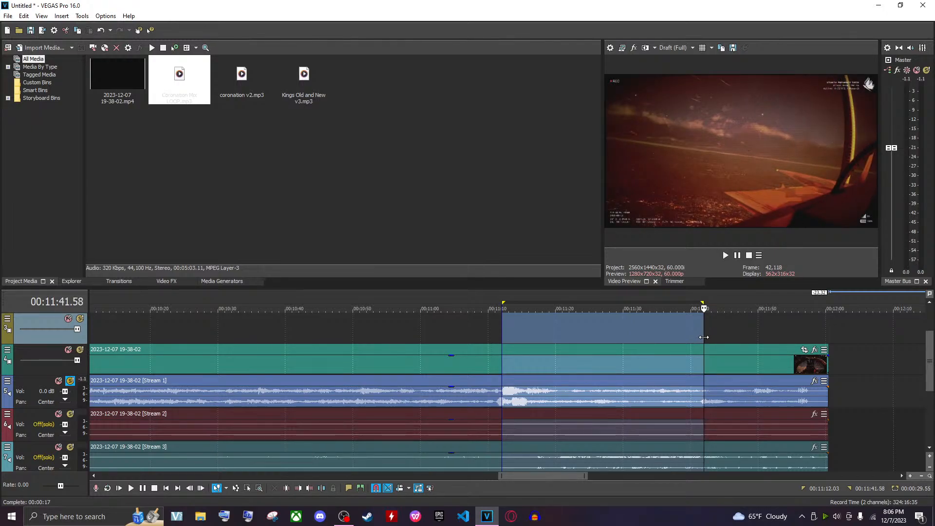
left_click(705, 364)
key("s")
left_click(714, 364)
key("Delete")
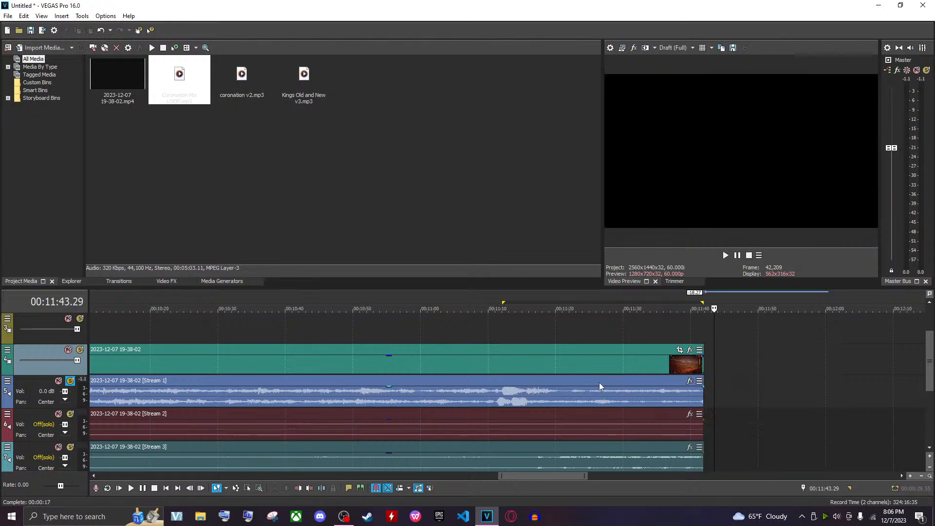
Play back the trimmed ending and save the project as Project Wingman POV.veg in the Pa Shorts folder
left_click(504, 366)
key("space")
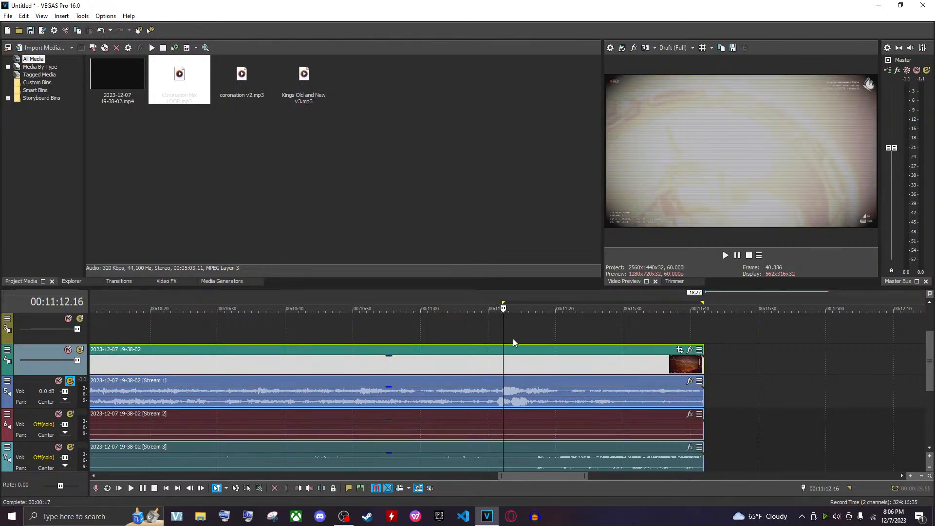
key("space")
key("ctrl+s")
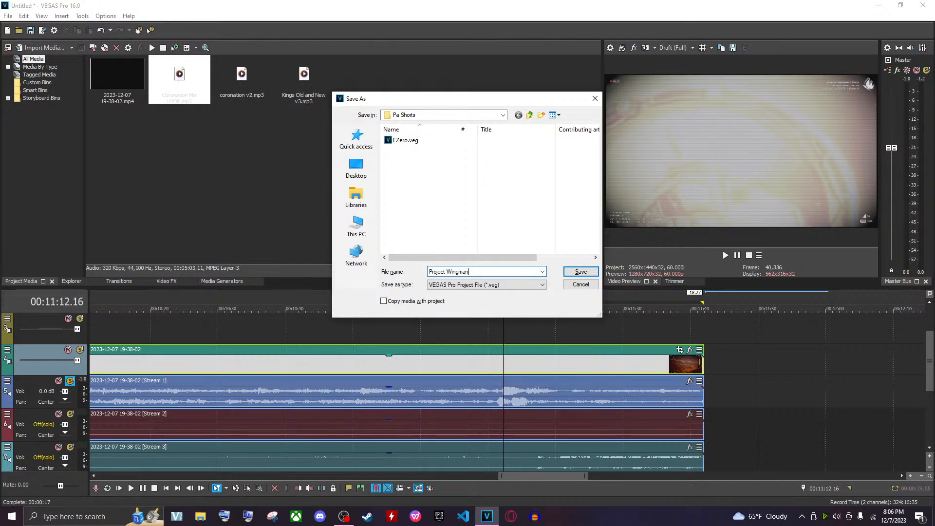
key("Return")
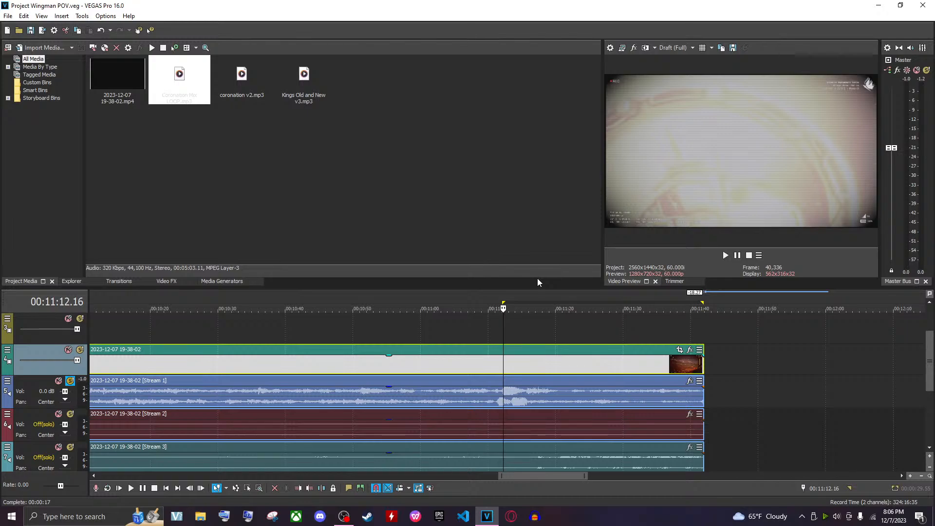
Scroll down to the music track and turn off solo on the Stream 1 track
scroll(526, 373, "down", 2)
scroll(526, 373, "down", 5)
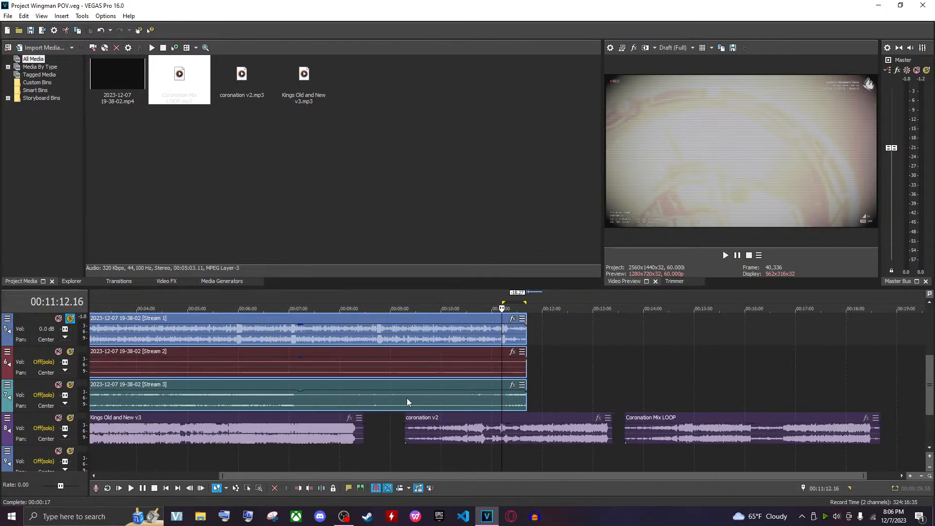
scroll(365, 395, "down", 2)
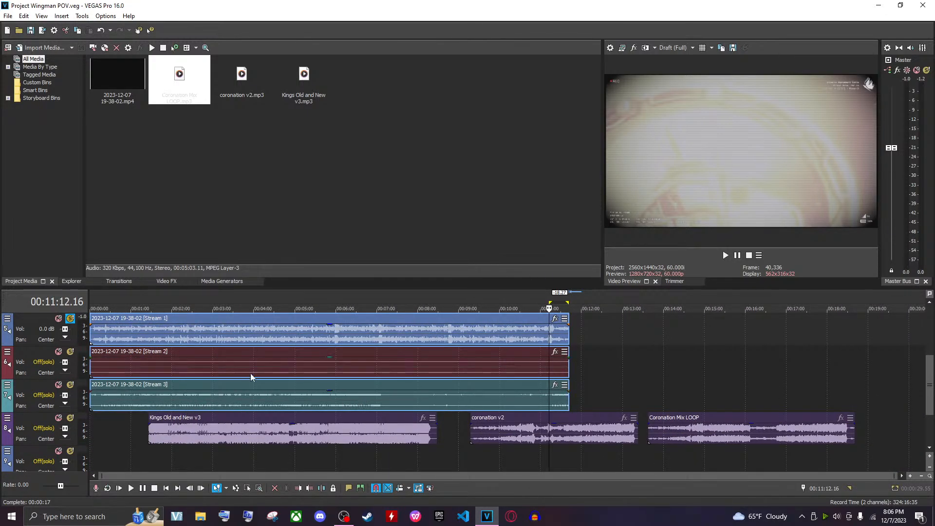
left_click(259, 395)
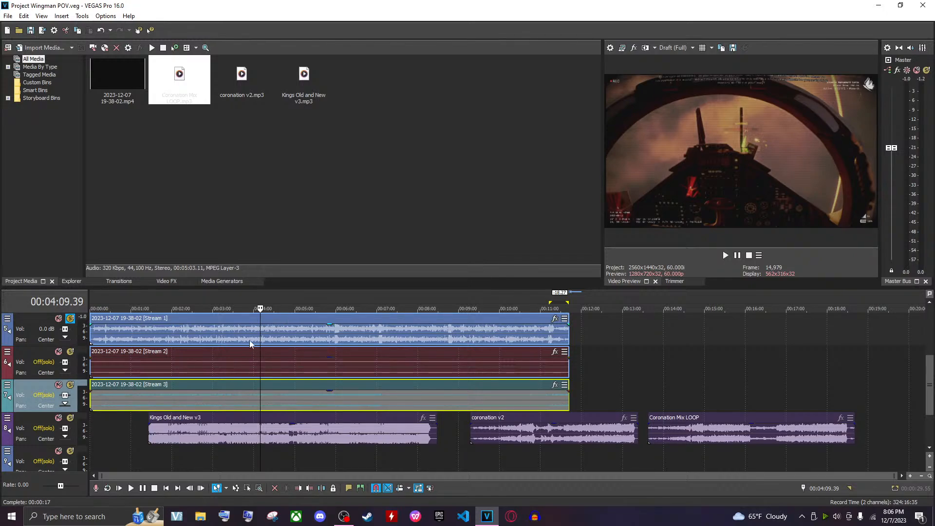
left_click(70, 325)
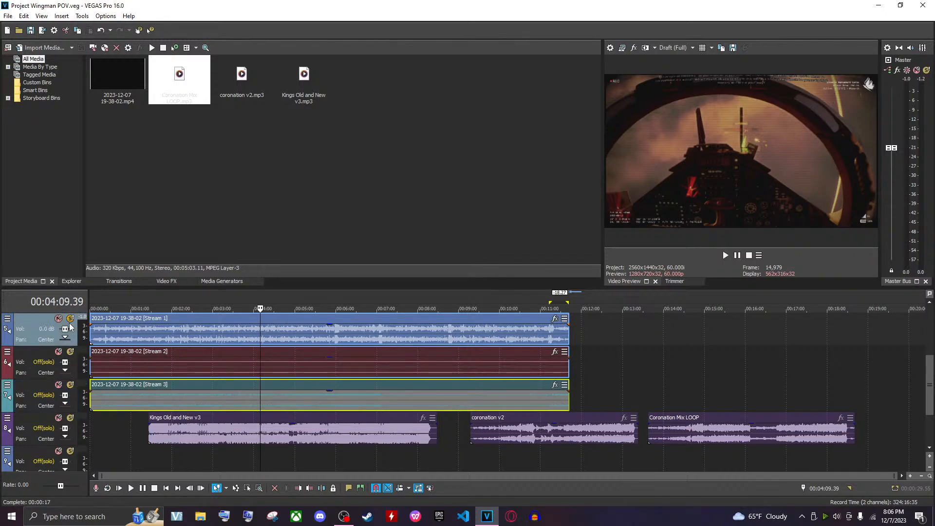
left_click(288, 435)
left_click(71, 319)
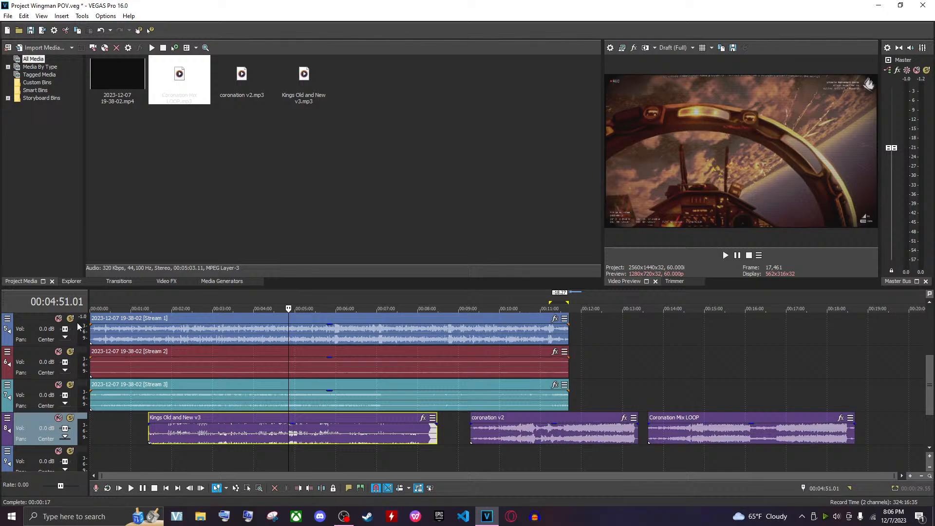
Move the three music clips past the end of the recording and butt Coronation Mix LOOP against coronation v2
left_click(547, 439)
left_click(754, 438)
left_click(295, 428, "shift")
left_click_drag(246, 435, 641, 437)
scroll(592, 426, "down", 2)
left_click(570, 373)
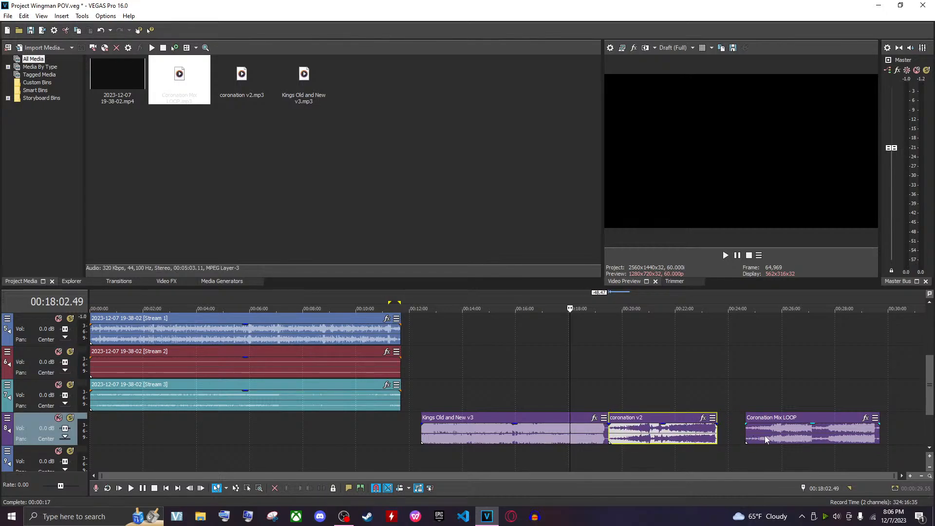
left_click_drag(765, 437, 738, 437)
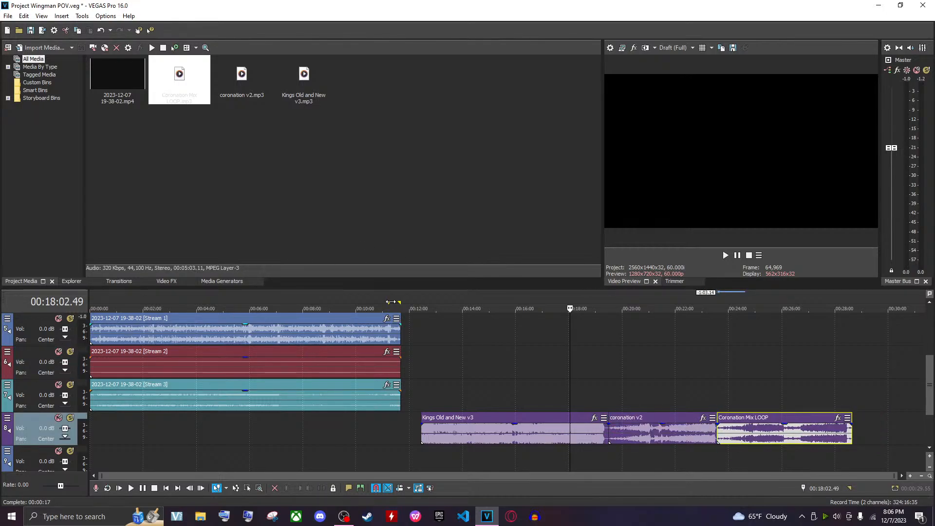
Delete the silent Stream 2 audio event and move the Stream 3 event up onto the Stream 2 track
left_click(223, 442)
scroll(224, 442, "up", 2)
scroll(167, 423, "up", 4)
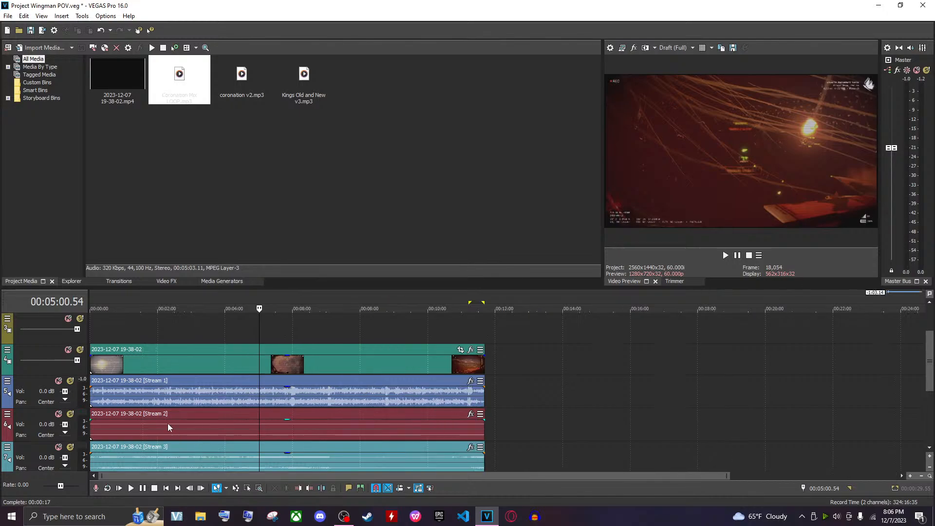
scroll(177, 422, "down", 1)
left_click(98, 423)
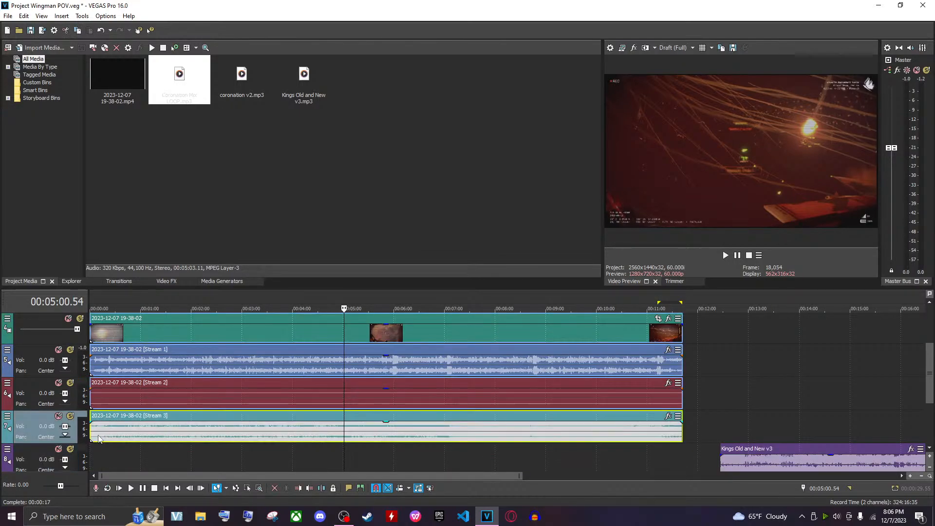
left_click(112, 400)
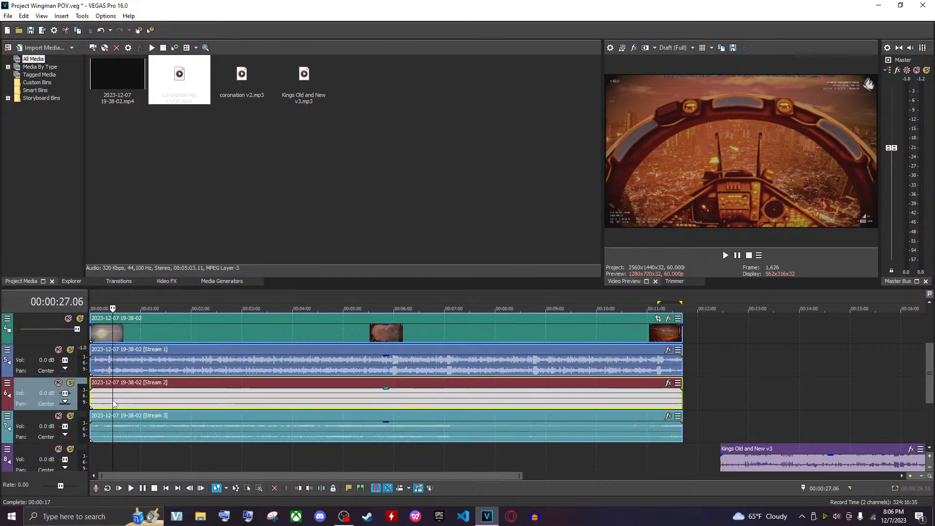
left_click(154, 405)
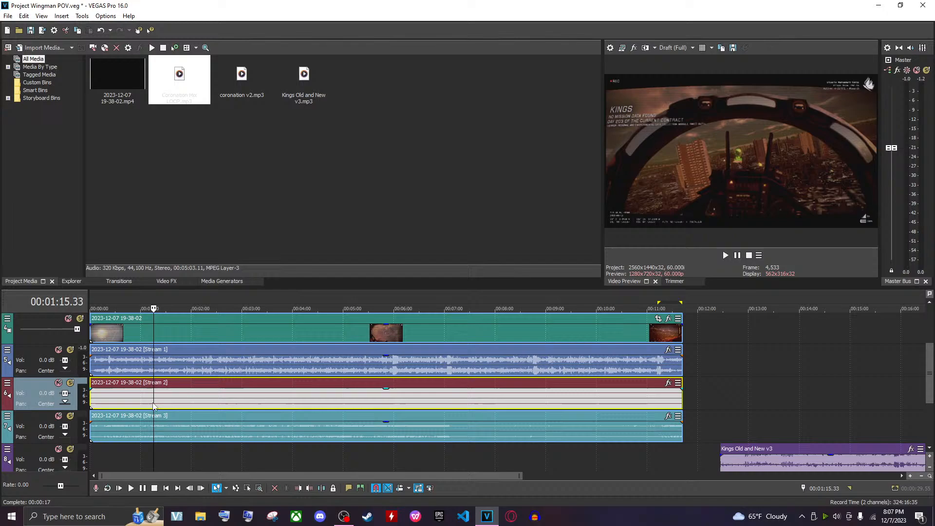
left_click(239, 396)
left_click(185, 394)
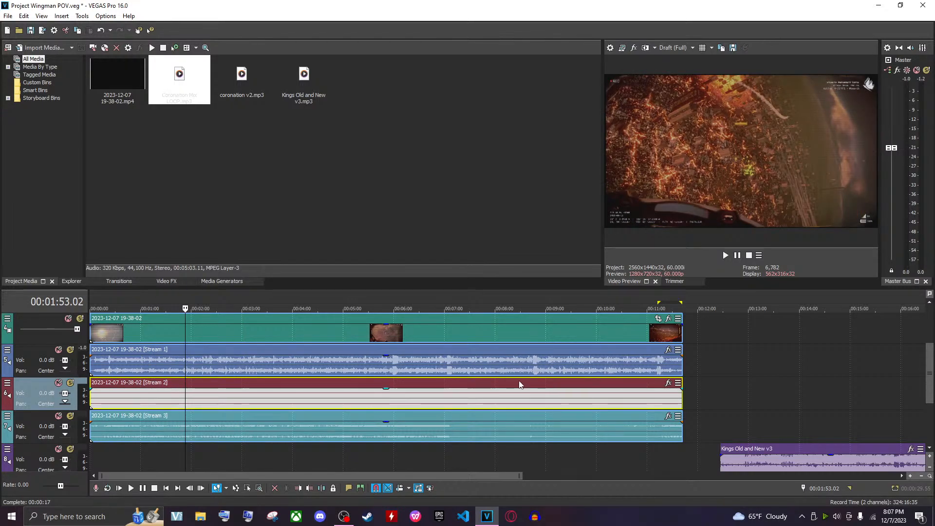
left_click(209, 403)
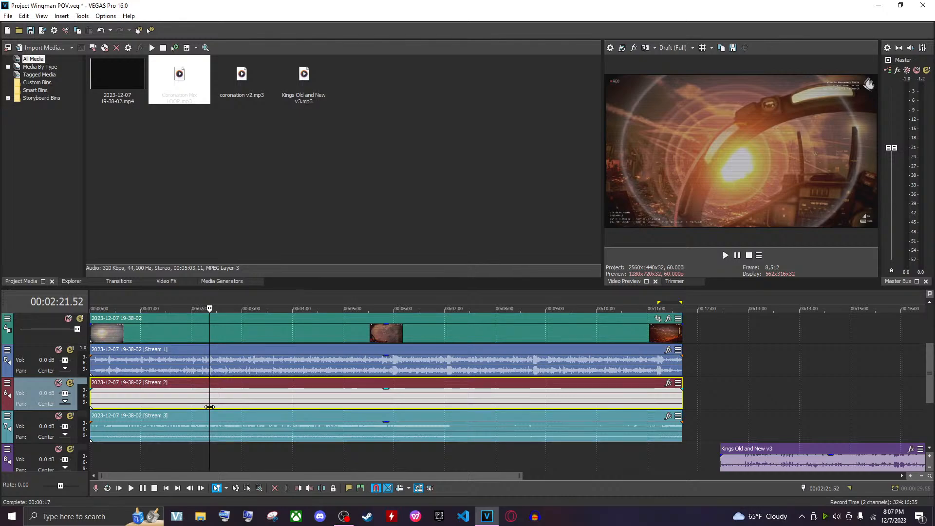
key("Delete")
left_click_drag(183, 434, 180, 403)
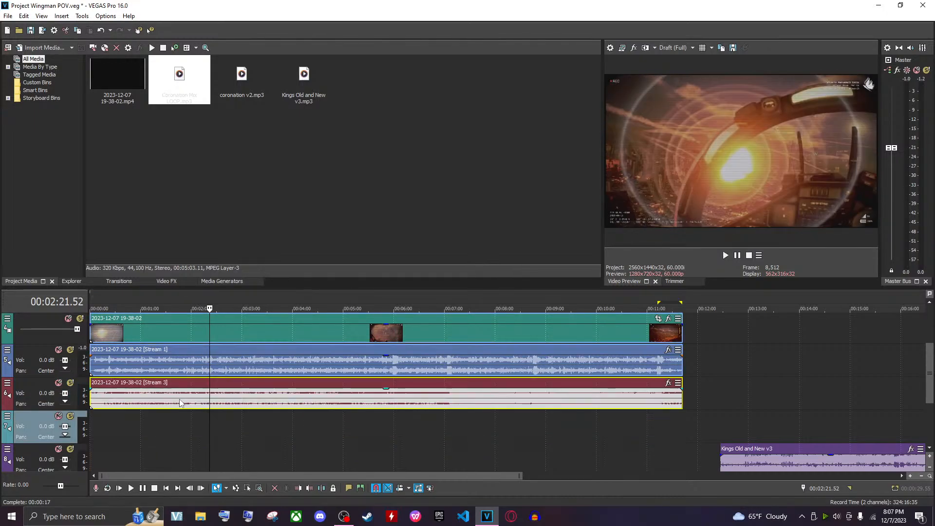
Solo the track now holding the Stream 3 audio instead of the Stream 1 track
left_click(94, 395)
left_click(129, 400)
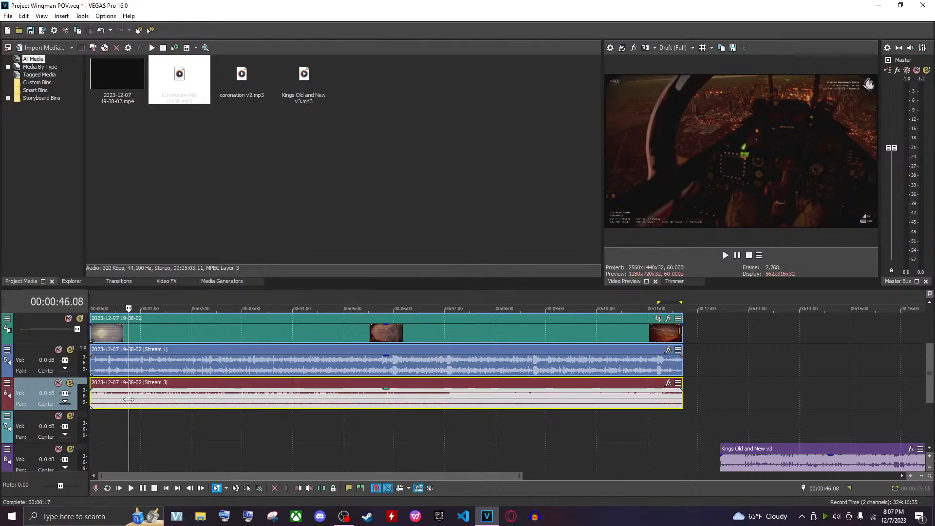
left_click(73, 349)
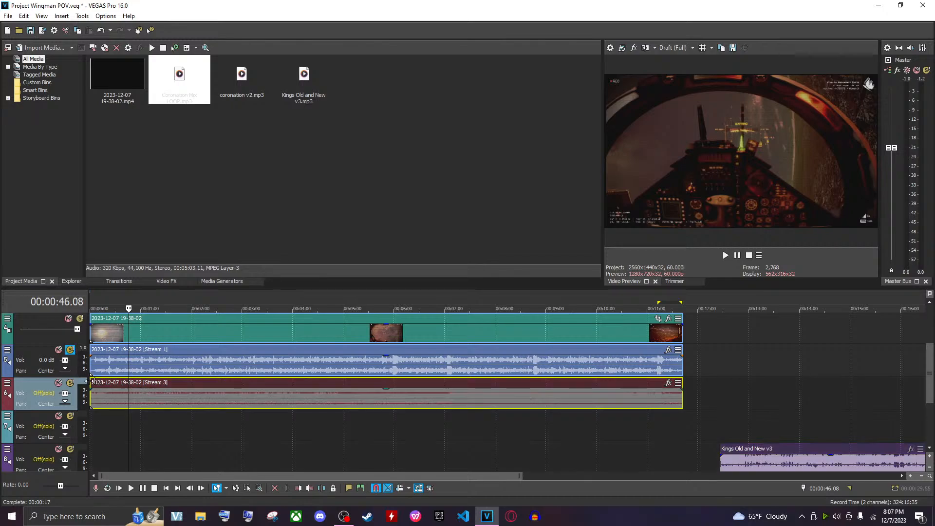
left_click(72, 350)
left_click(72, 384)
Play back the soloed Stream 3 audio from the start of the timeline and from around 00:05:50
key("ctrl+Home")
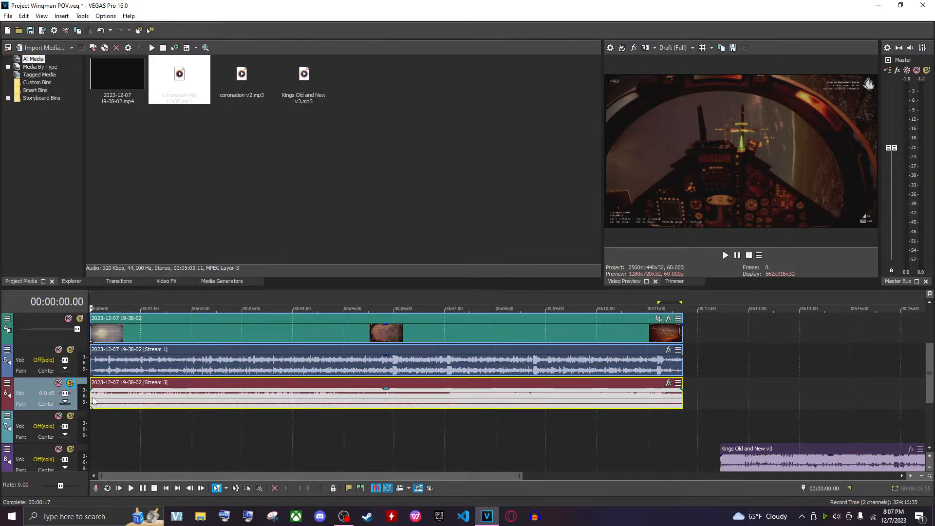
key("space")
scroll(136, 408, "up", 2)
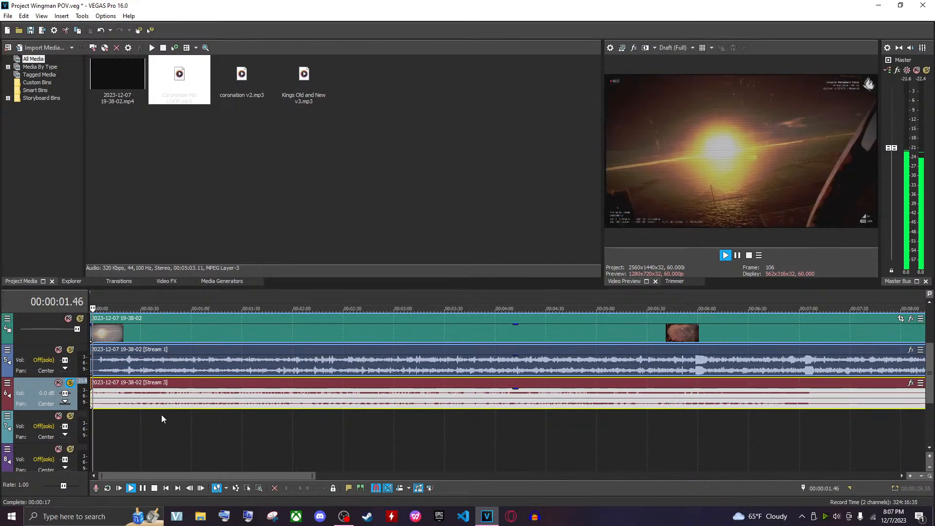
left_click(121, 397)
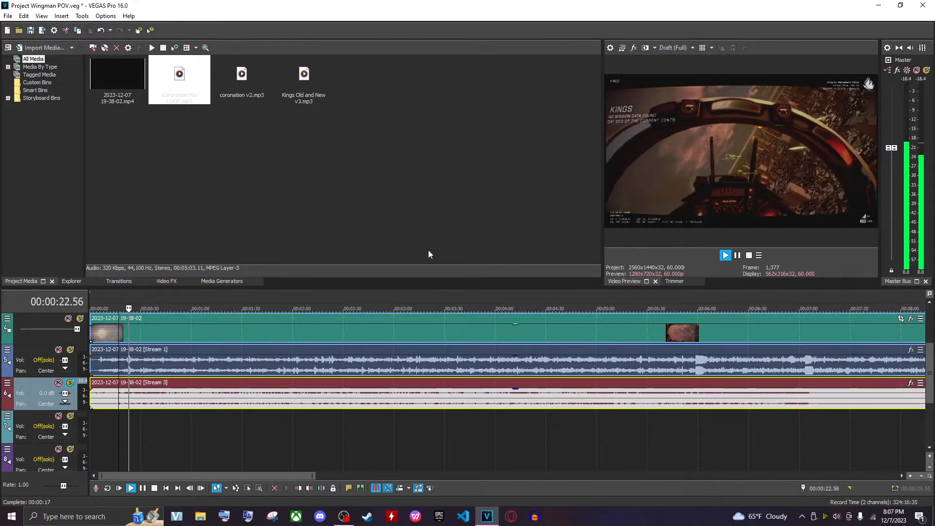
key("space")
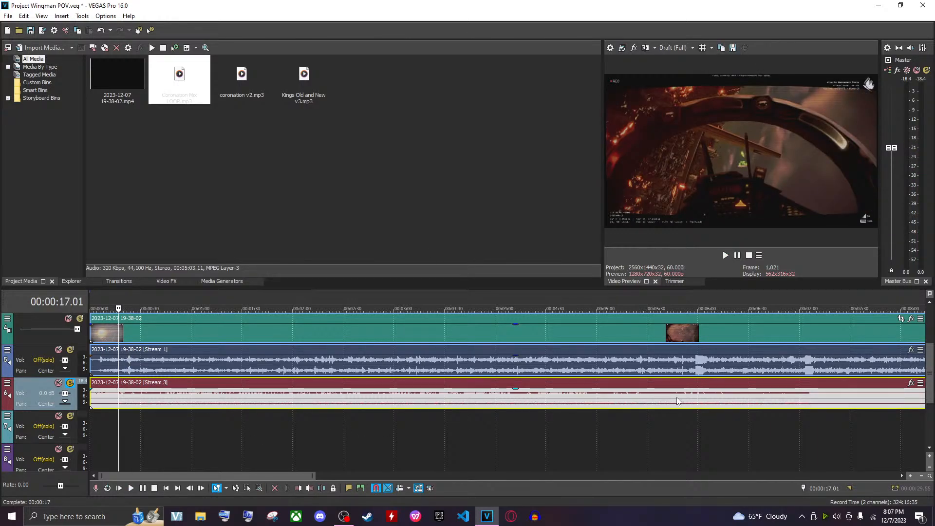
left_click(677, 396)
left_click(693, 396)
key("space")
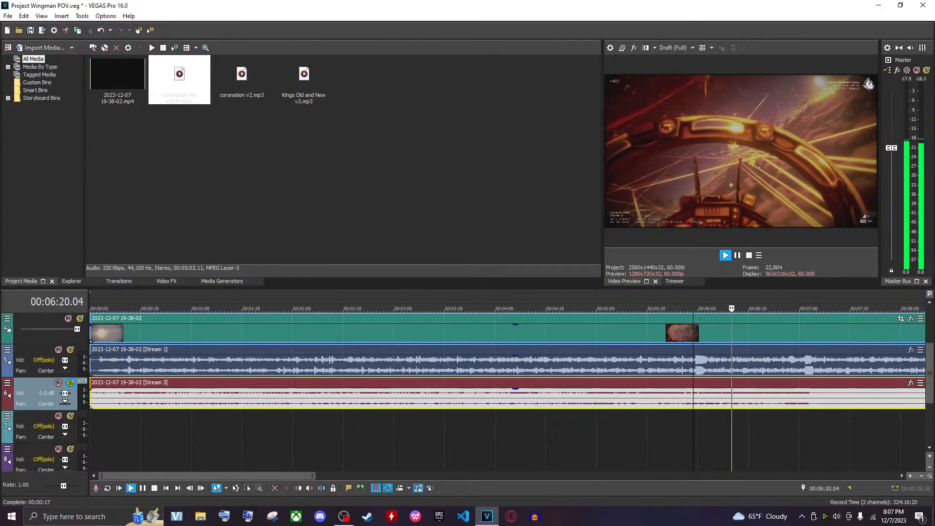
Play back the end of the recording from several points between about 00:06:00 and 00:07:03
left_click(706, 407)
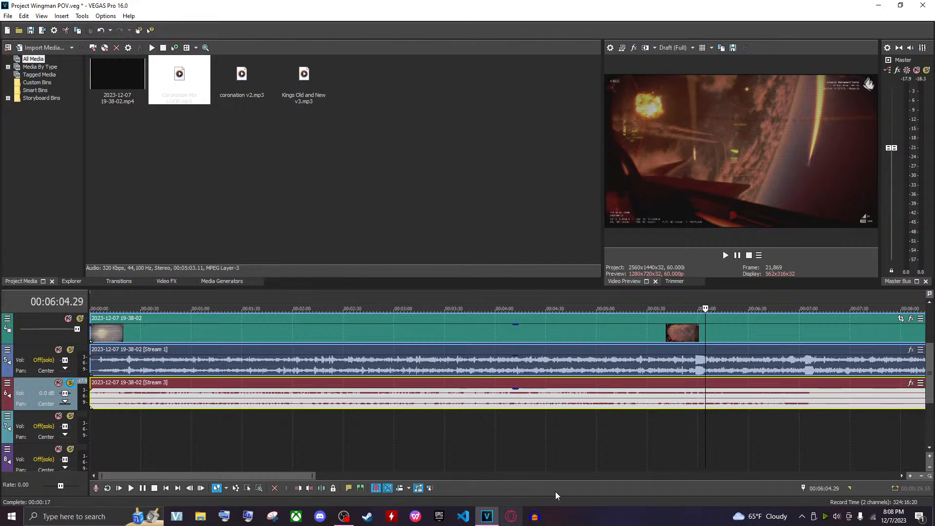
left_click(737, 411)
left_click(794, 403)
left_click(814, 404)
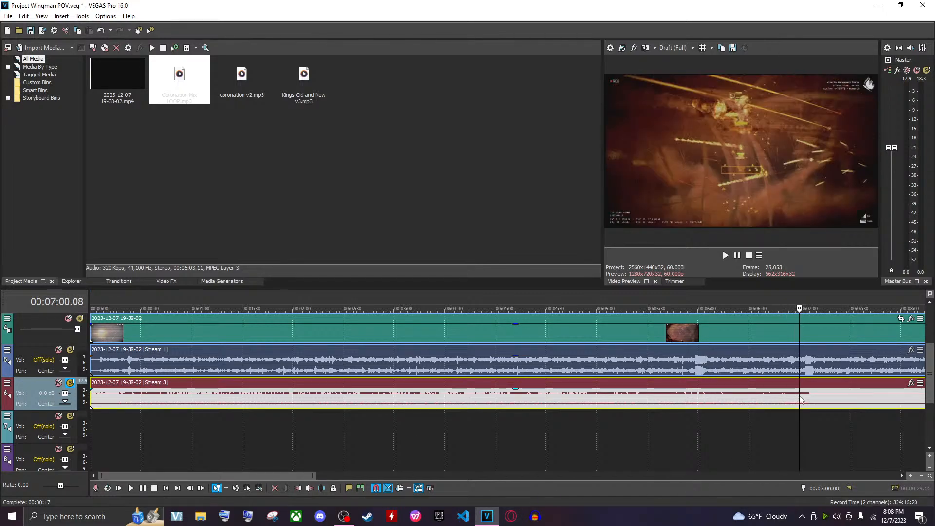
left_click(761, 404)
left_click(781, 399)
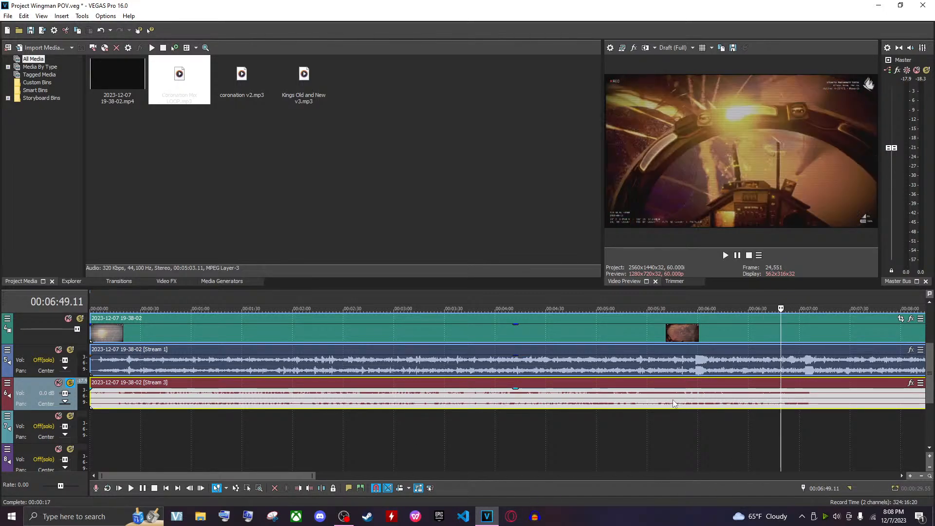
left_click(787, 409)
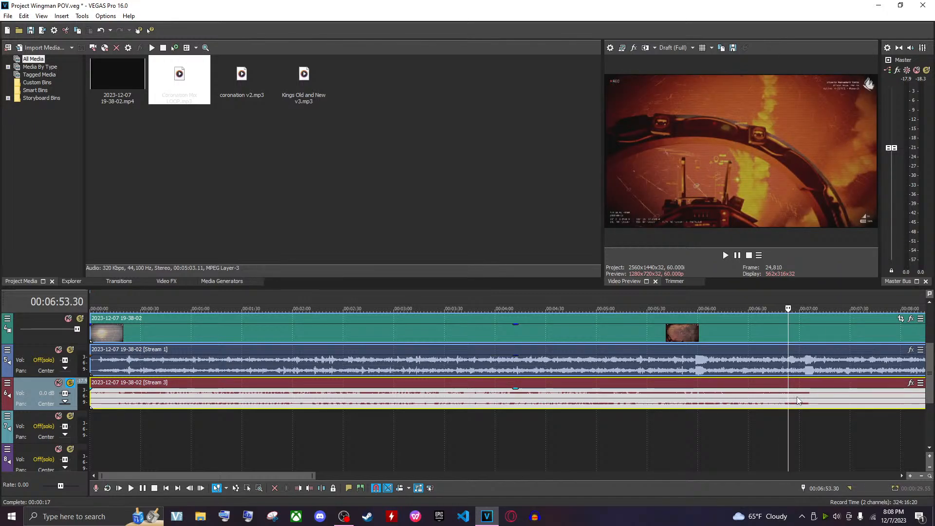
left_click(801, 397)
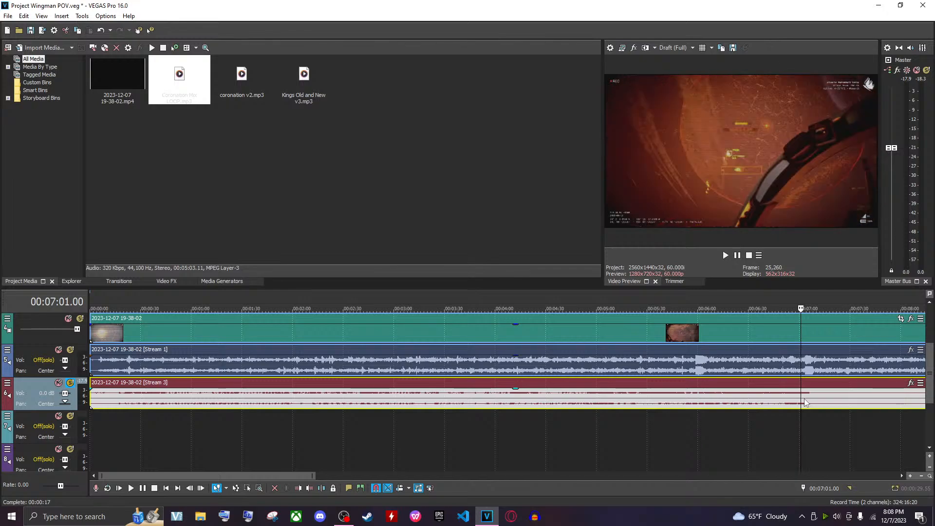
left_click(805, 405)
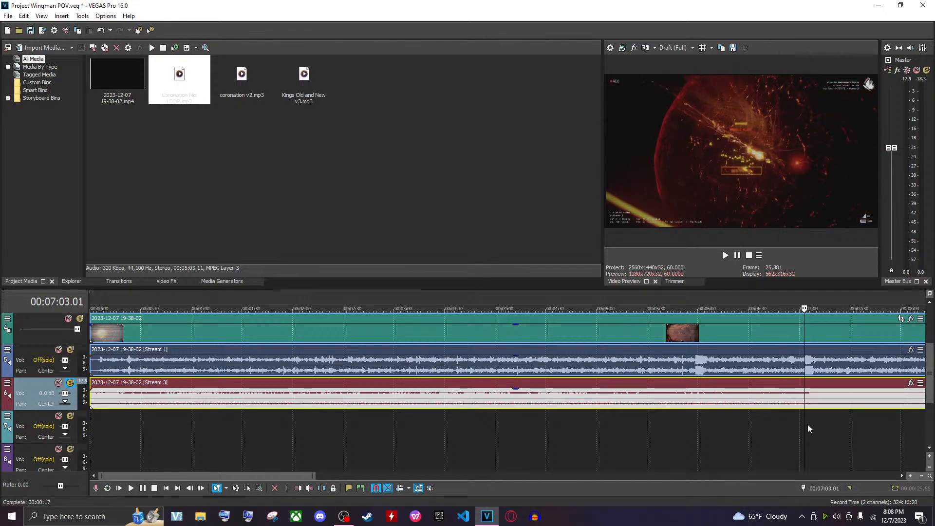
Play the Stream 1 audio around 00:07:00 at a closer zoom to check the ending
scroll(808, 425, "up", 1)
scroll(492, 411, "up", 1)
left_click(482, 404)
key("space")
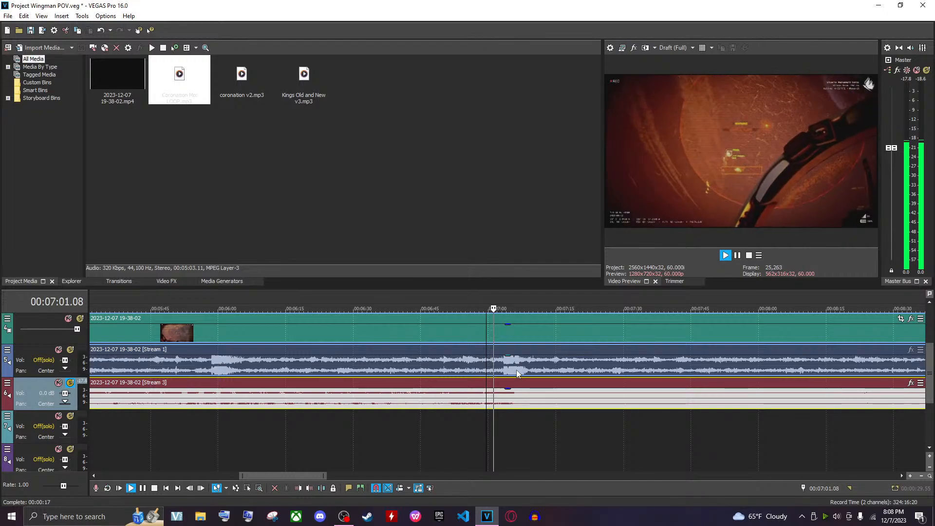
left_click(500, 369)
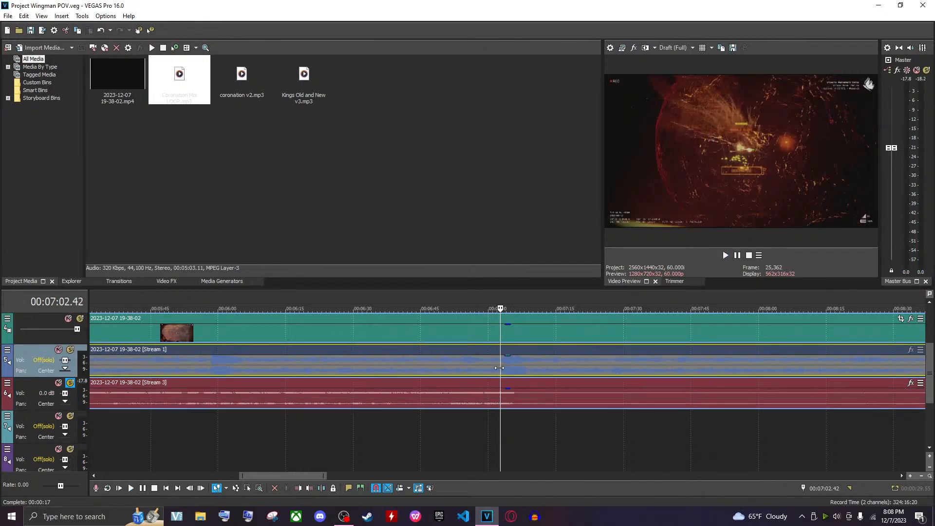
left_click(492, 362)
key("space")
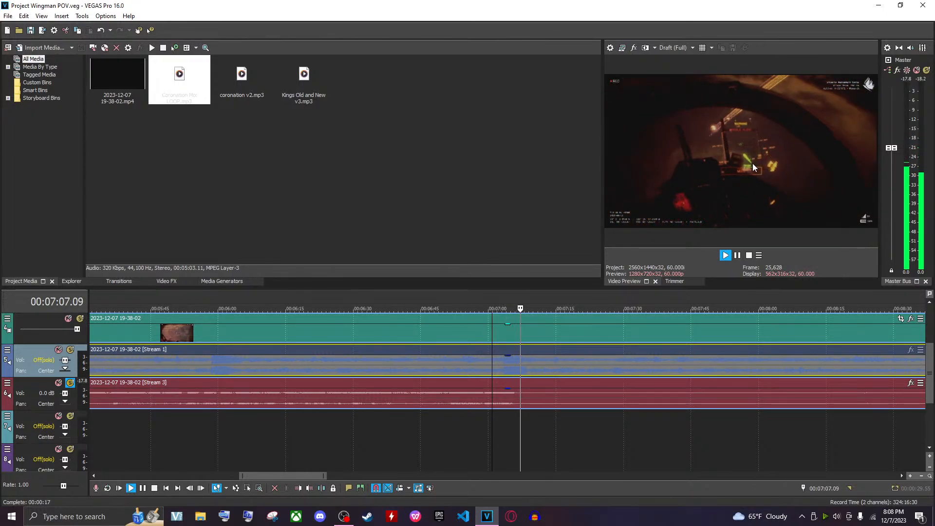
key("space")
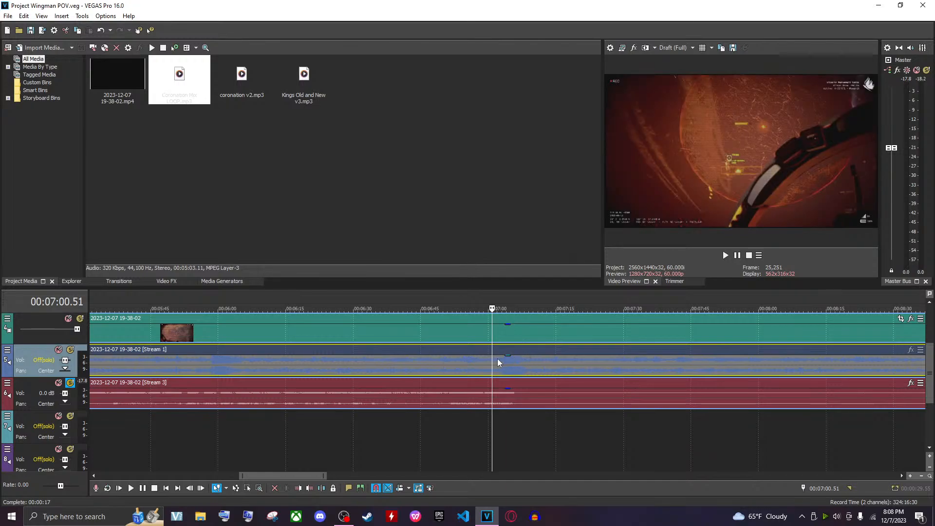
Delete the Stream 3 audio event from its track
left_click(405, 402)
key("Delete")
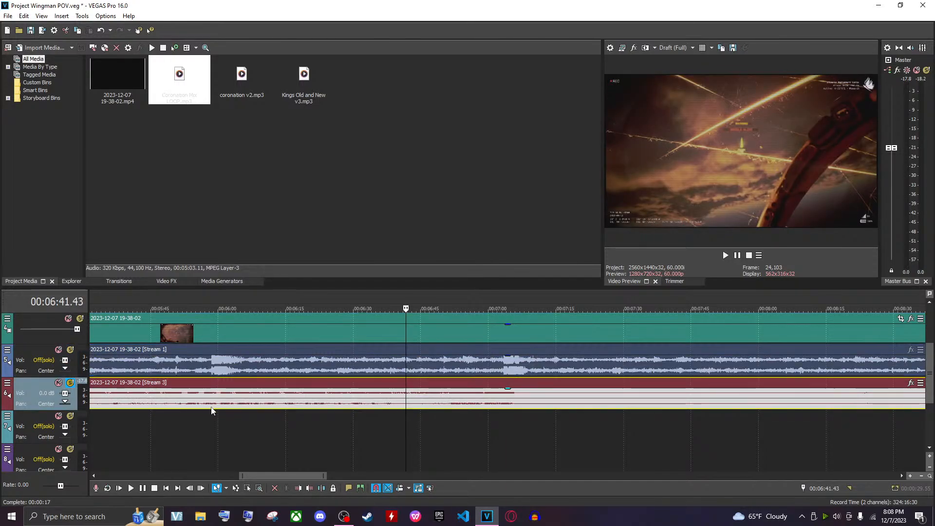
Move the Kings Old and New v3 music clip up onto the emptied track beneath Stream 1
left_click(70, 383)
scroll(358, 399, "down", 5)
left_click(357, 409)
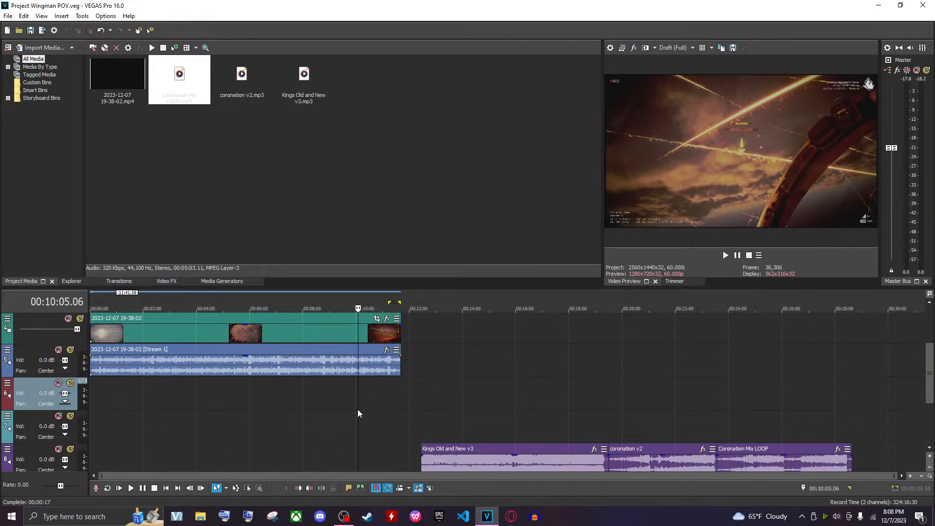
scroll(449, 416, "down", 1)
left_click_drag(457, 427, 171, 331)
left_click_drag(229, 343, 227, 362)
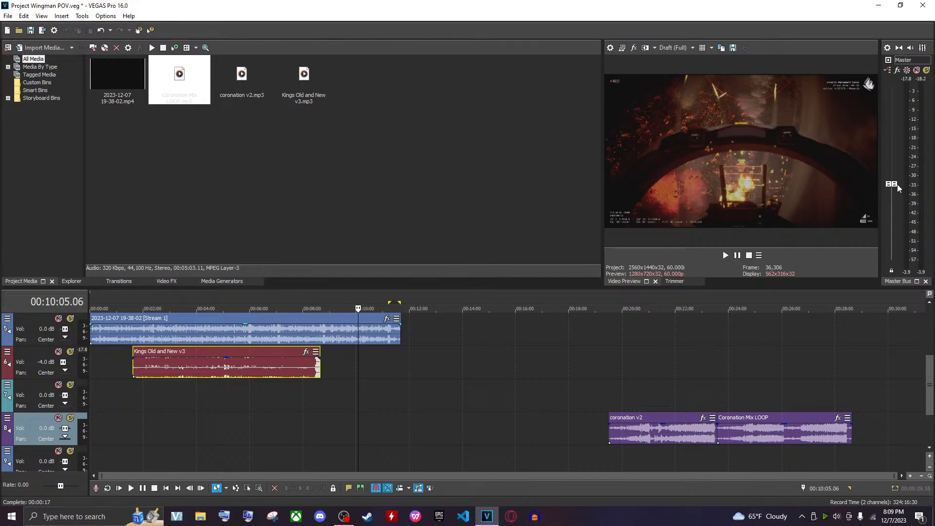
Move Kings Old and New v3 so it starts at the beginning of the timeline
scroll(898, 186, "down", 1)
left_click(145, 389)
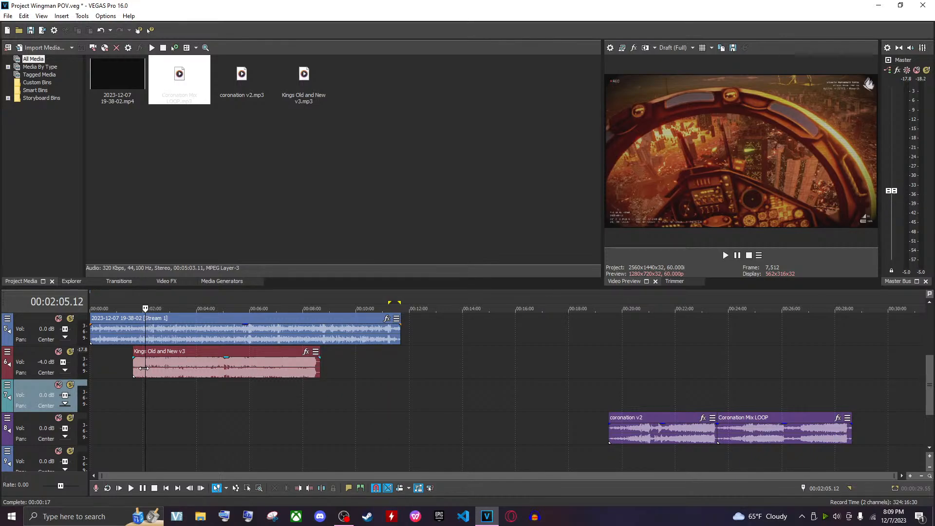
left_click(144, 369)
left_click(95, 375)
left_click(91, 370)
scroll(235, 371, "up", 3)
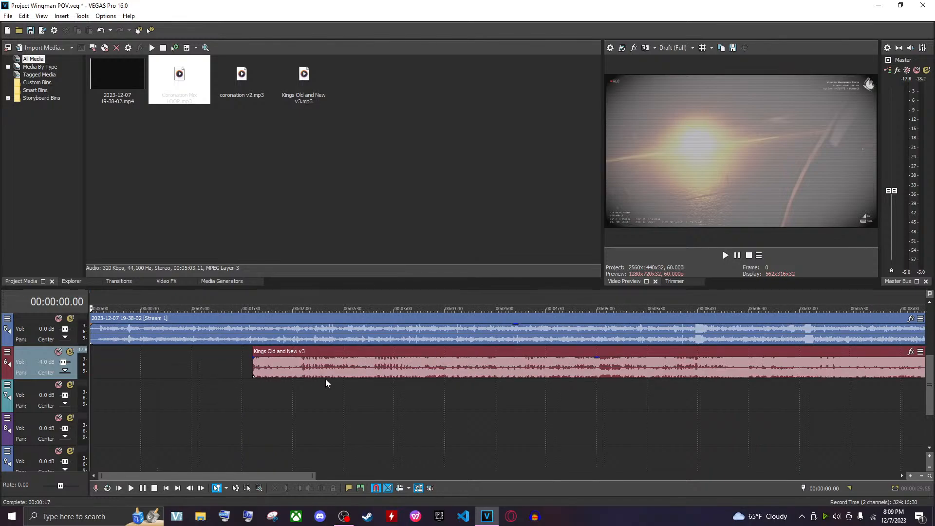
left_click_drag(326, 377, 144, 370)
Shift the Kings Old and New v3 event slightly later so its fade-out sits near the recording's end
left_click(101, 340)
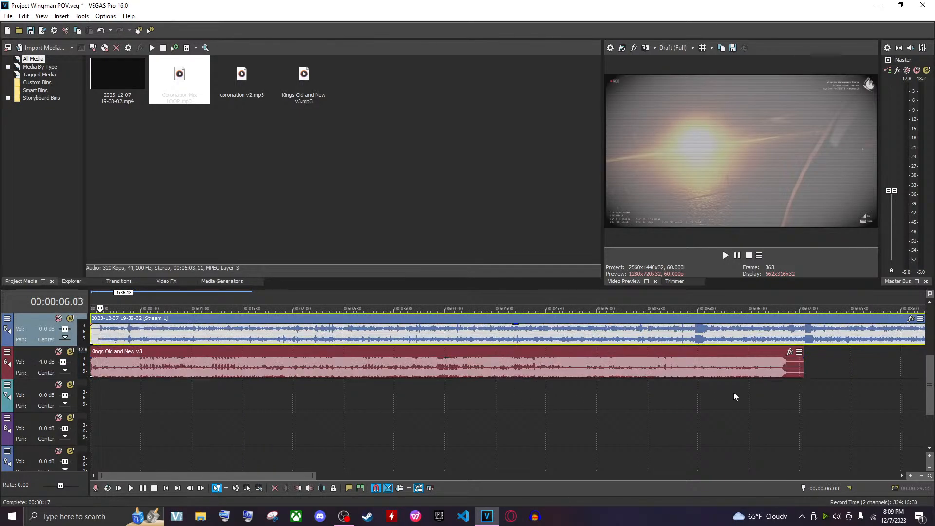
left_click(799, 339)
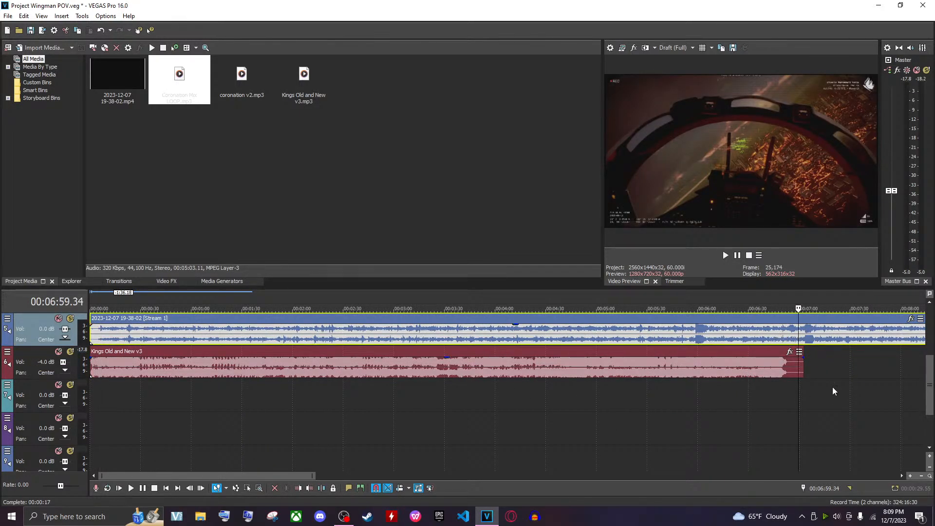
scroll(765, 410, "up", 2)
scroll(535, 351, "up", 2)
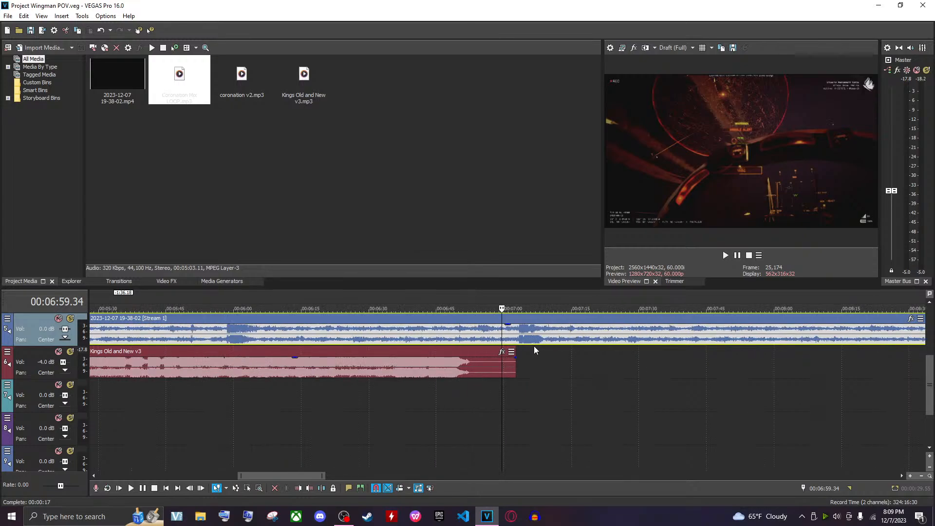
left_click_drag(424, 365, 447, 366)
left_click(444, 379)
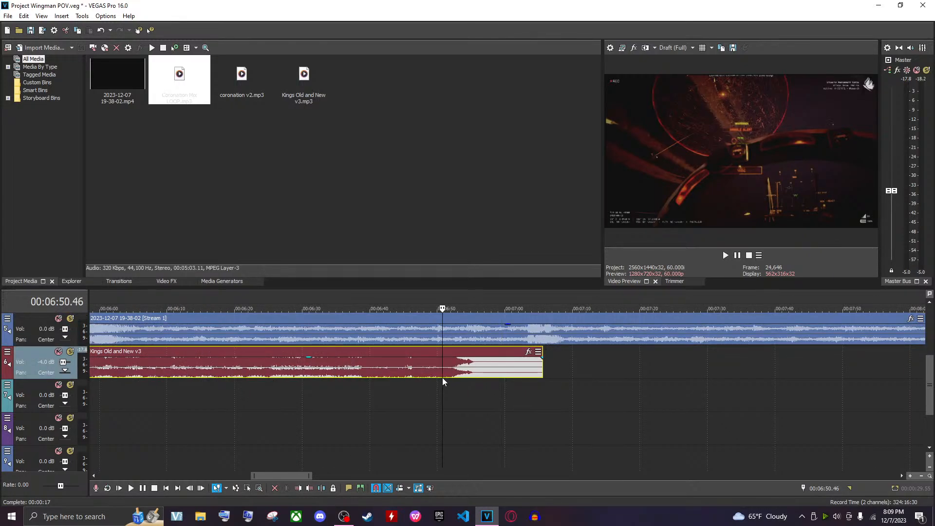
Solo the music track and play it from about 00:06:50
left_click(73, 352)
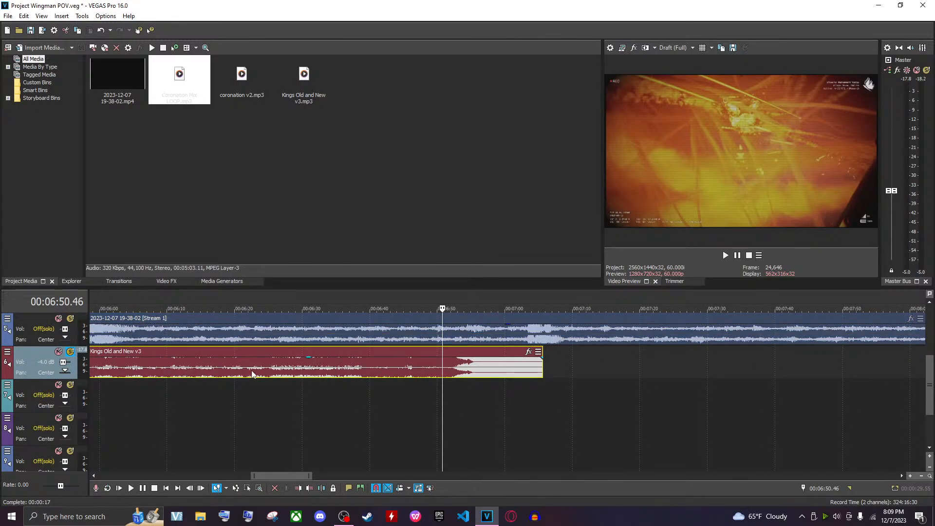
key("space")
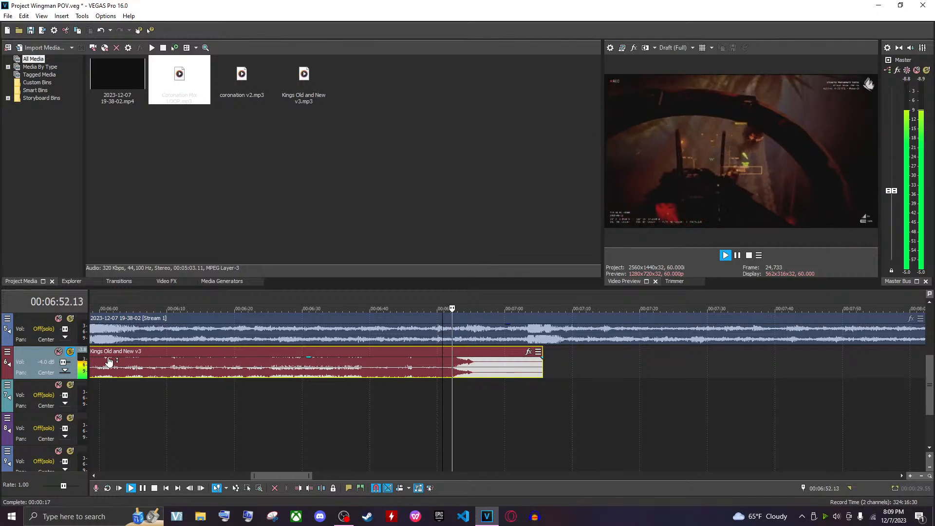
key("space")
Lower the music track's volume to -8.0 dB and turn the system playback volume down to 30
left_click_drag(62, 362, 61, 363)
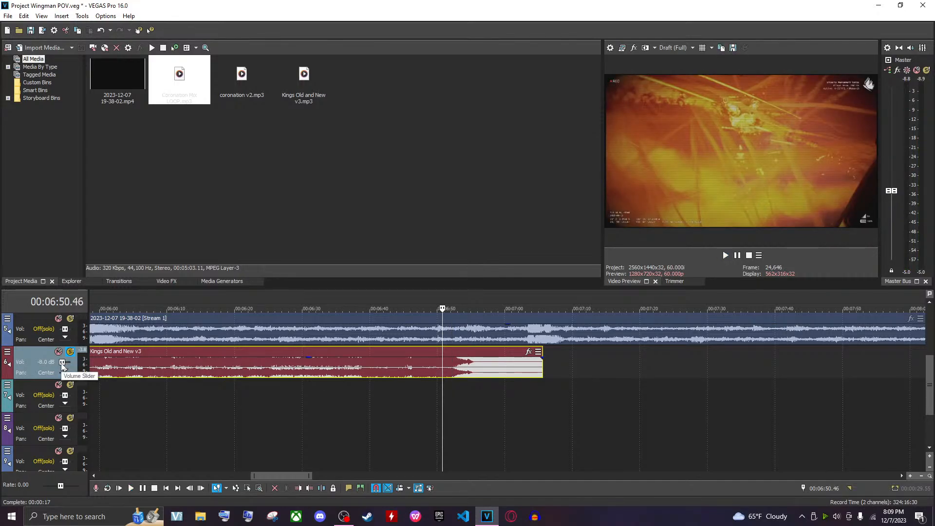
left_click(836, 516)
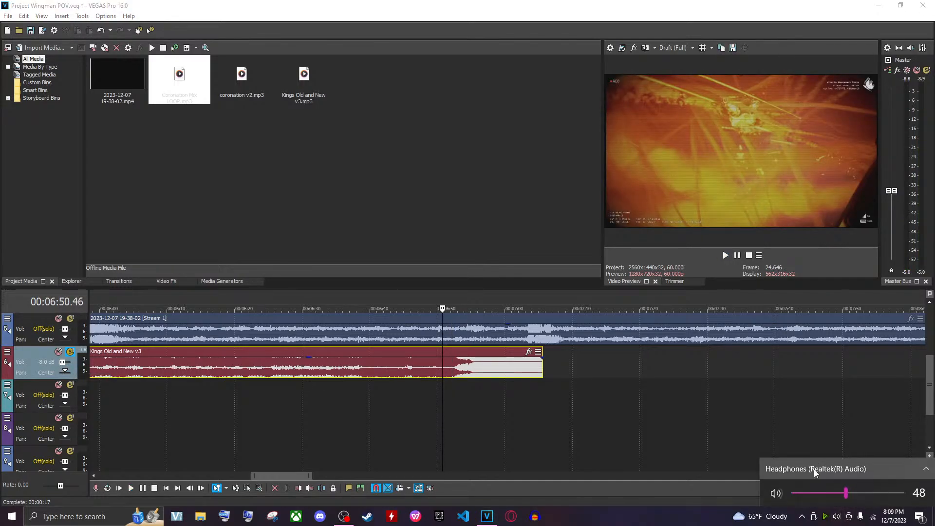
scroll(802, 493, "down", 4)
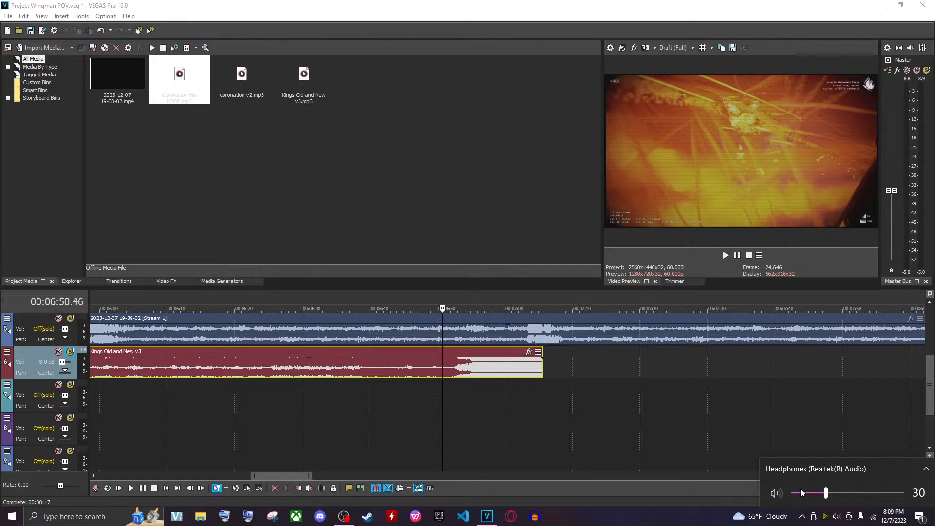
Play the music from about 00:06:48 and save the project
left_click(559, 409)
left_click(422, 387)
key("space")
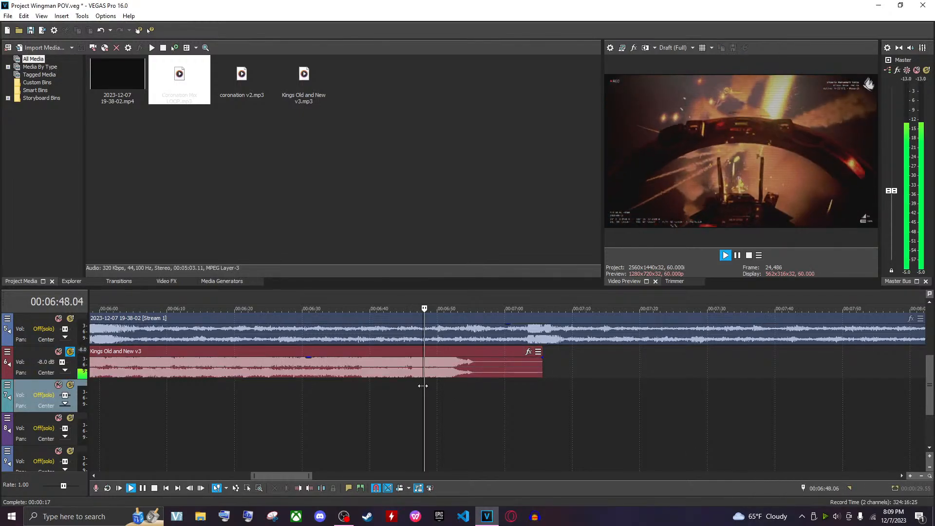
key("ctrl+s")
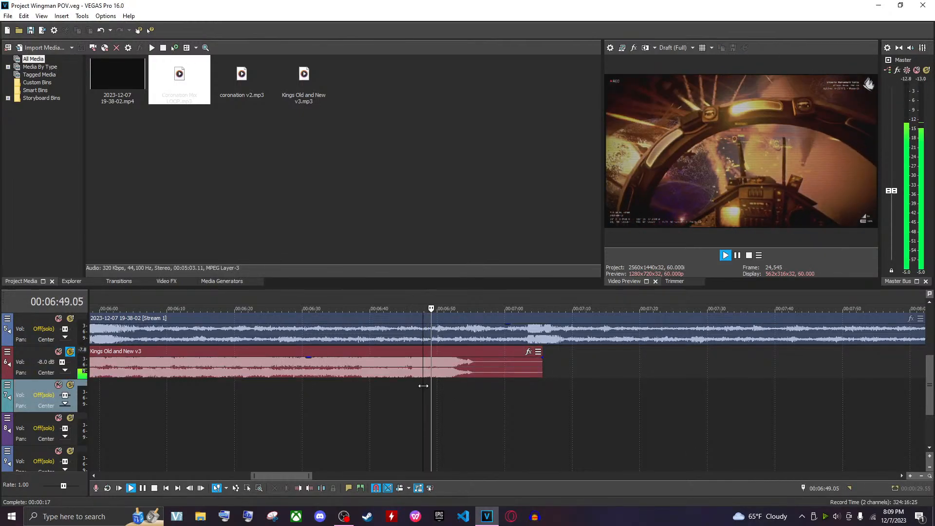
Split Kings Old and New v3 at about 00:06:51 and delete the part after the split
left_click(446, 366)
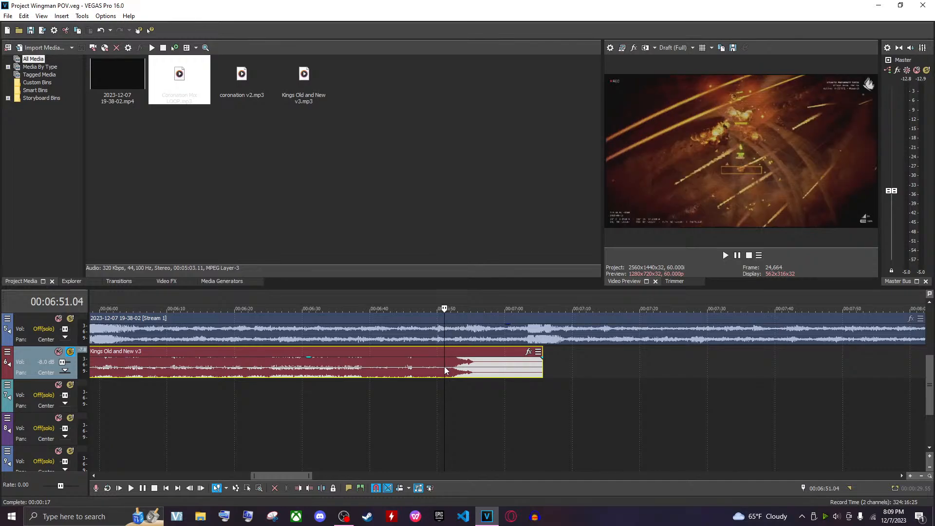
key("space")
key("space")
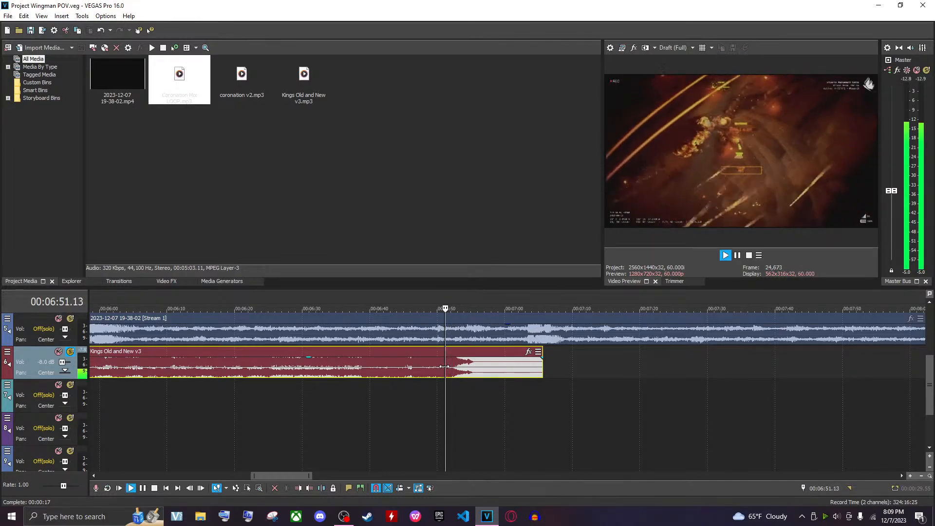
key("space")
key("s")
left_click(454, 373)
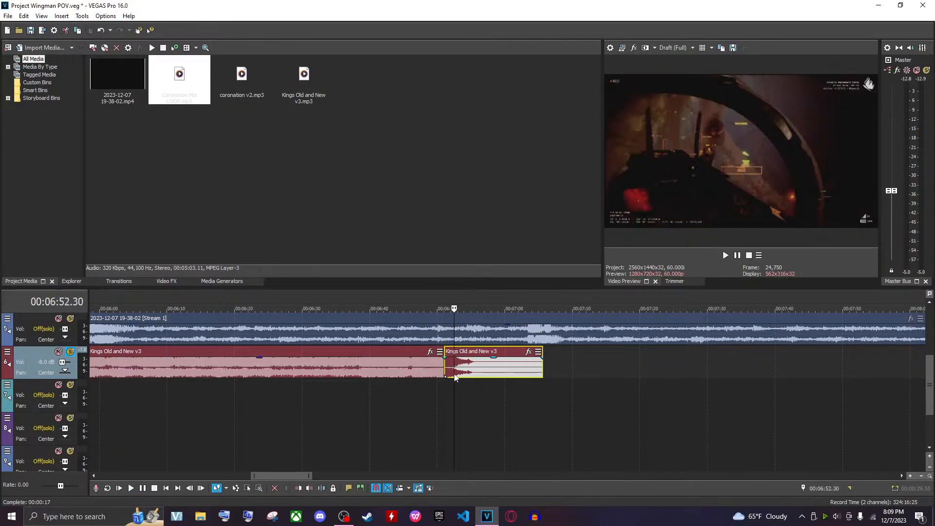
key("Delete")
Unsolo the music track and play both tracks together from about 00:07:02
left_click(523, 361)
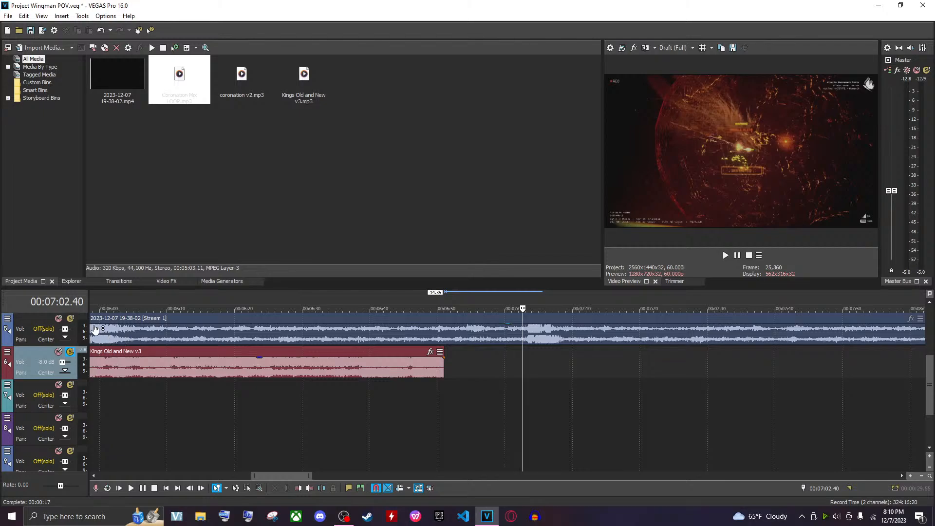
left_click(70, 352)
key("space")
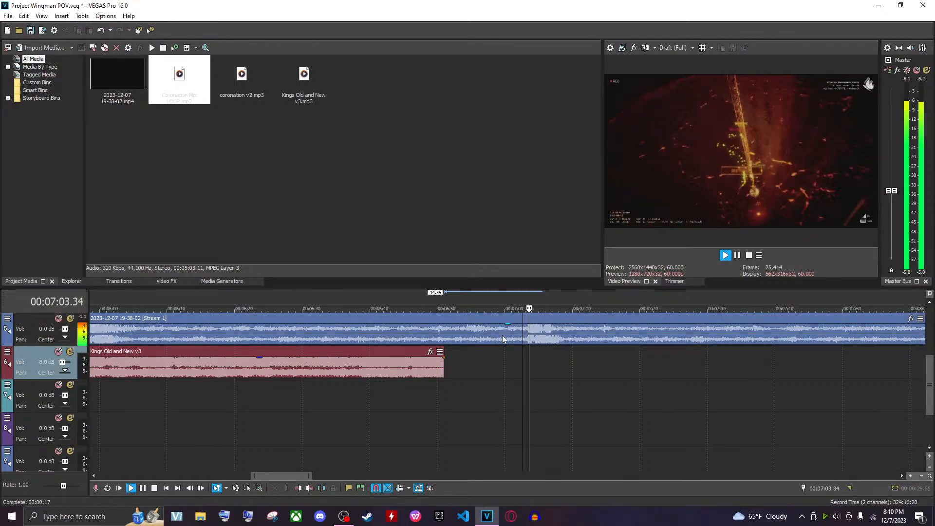
key("space")
Nudge the end of the Kings Old and New v3 event slightly and save the project
mouse_move(442, 371)
left_mouse_down()
mouse_move(506, 372)
mouse_move(524, 357)
mouse_move(518, 370)
mouse_move(923, 371)
mouse_move(445, 373)
left_mouse_up()
scroll(517, 356, "up", 3)
scroll(515, 356, "up", 1)
left_click(317, 381)
key("ctrl+s")
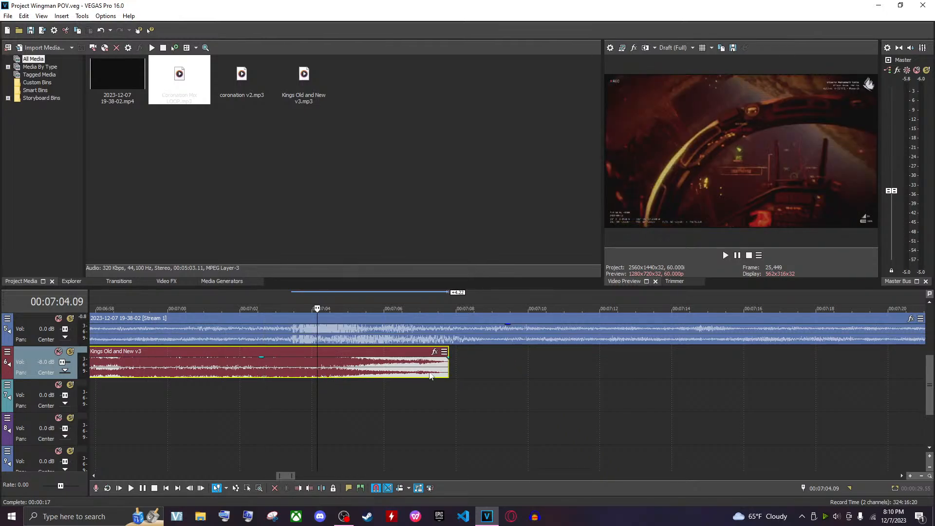
Shift Kings Old and New v3 slightly earlier and play back the ending around 00:07:01
left_click(291, 392)
left_click(236, 407)
key("space")
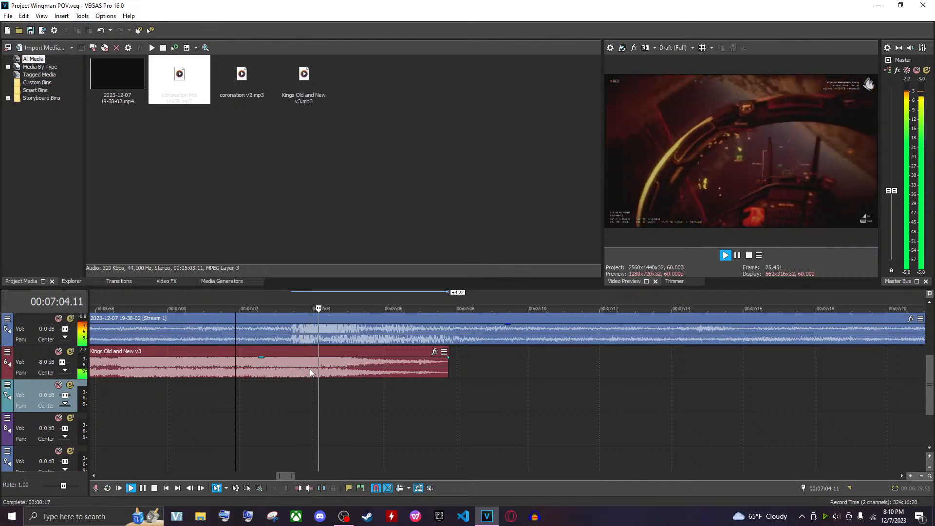
key("space")
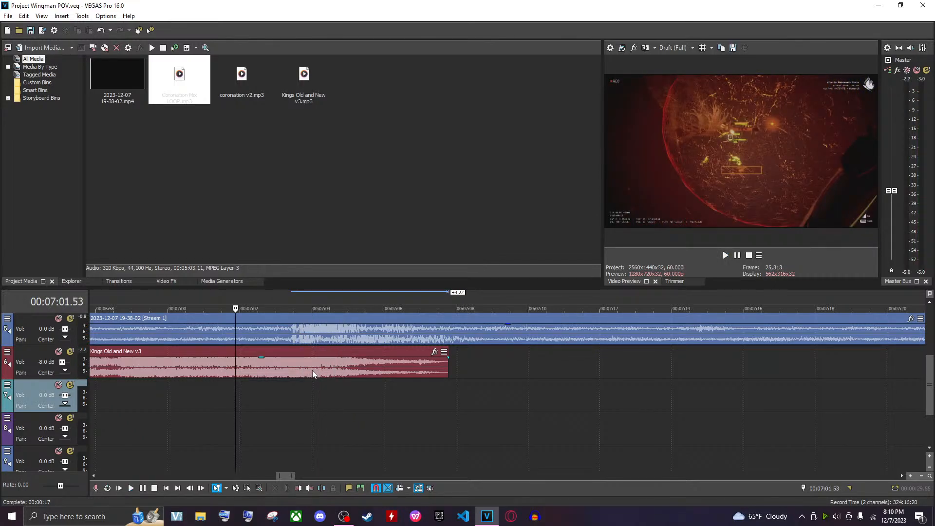
left_click_drag(312, 371, 304, 370)
key("space")
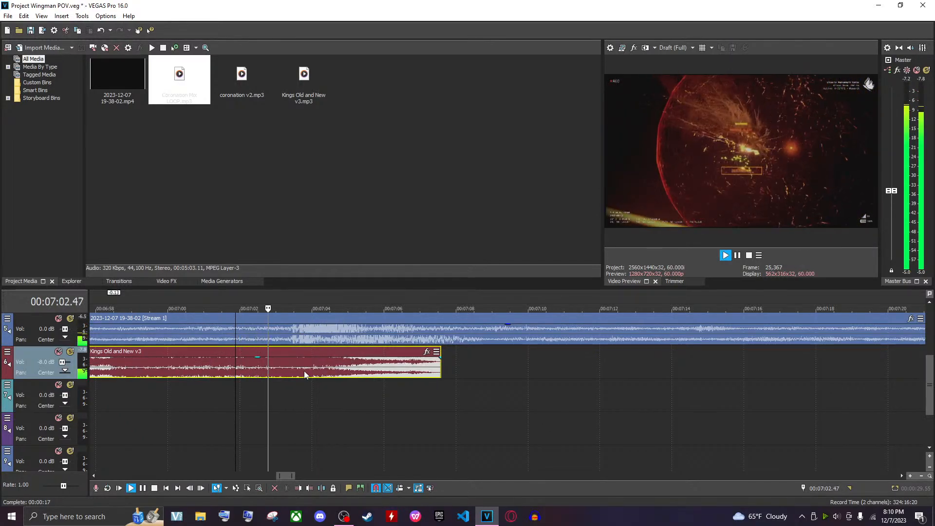
Fine-tune the position of the Kings Old and New v3 event with several small shifts, playing back its ending after each one
key("space")
left_click_drag(304, 370, 290, 370)
key("space")
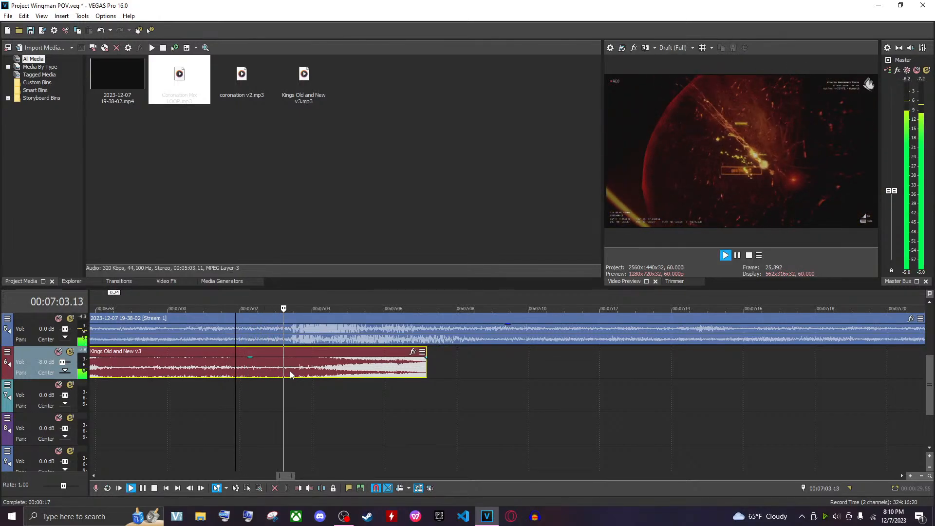
key("space")
left_click_drag(291, 370, 297, 371)
key("space")
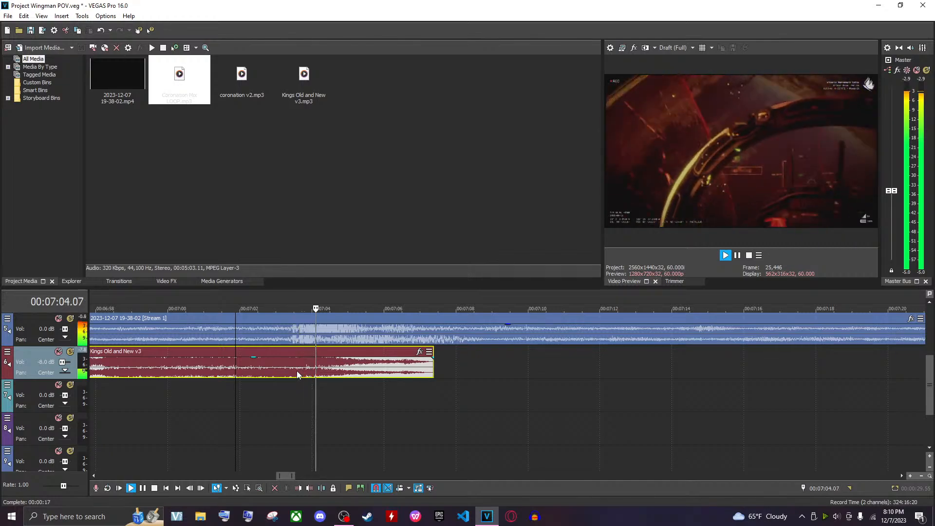
key("space")
left_click_drag(299, 370, 311, 370)
key("space")
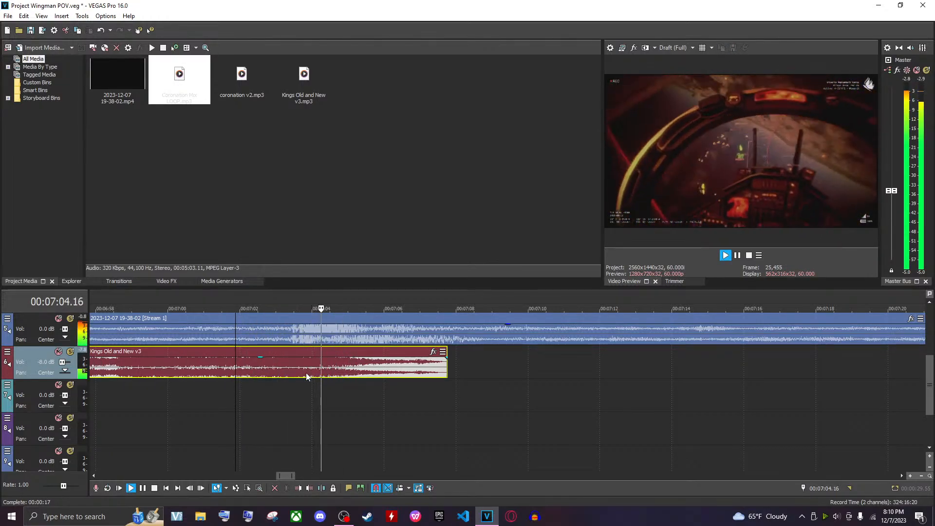
key("space")
left_click_drag(305, 373, 301, 372)
key("space")
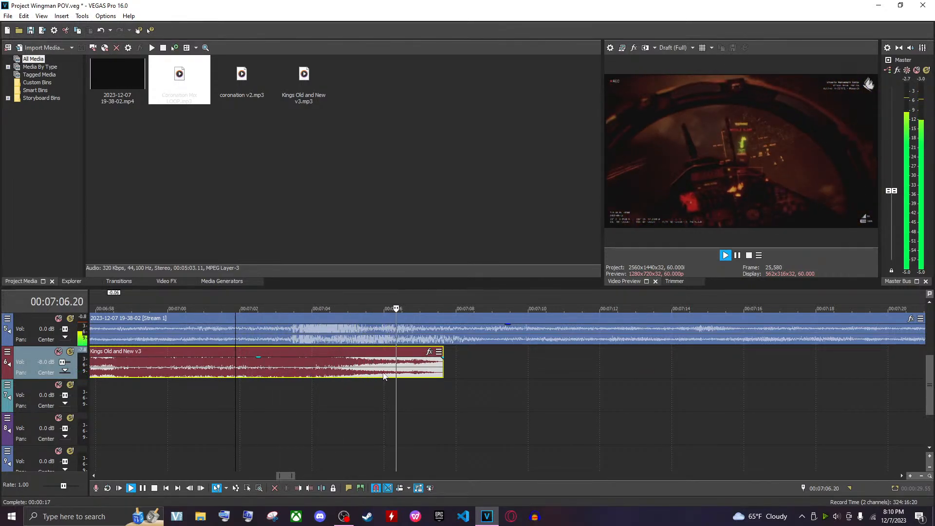
key("space")
Review the start of the project from 00:00:00, playing back the opening with the music event entering
scroll(404, 397, "down", 5)
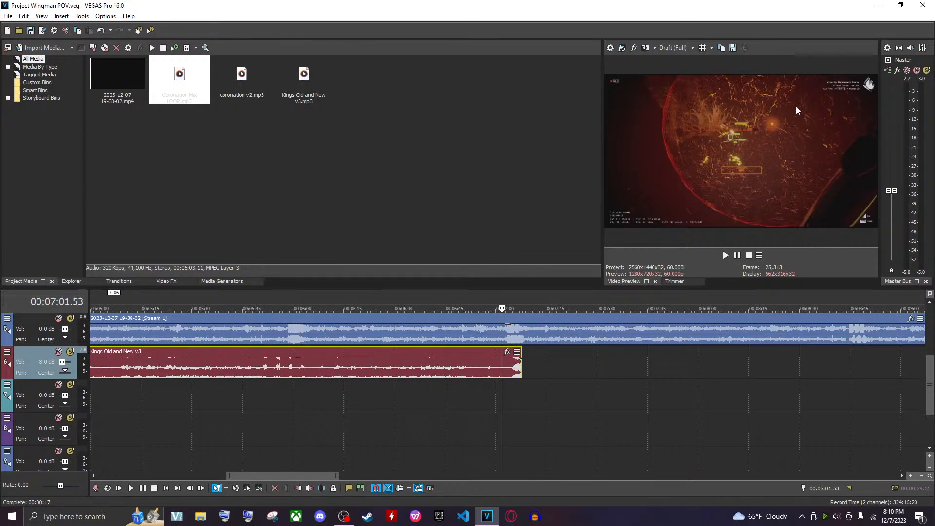
scroll(300, 391, "down", 6)
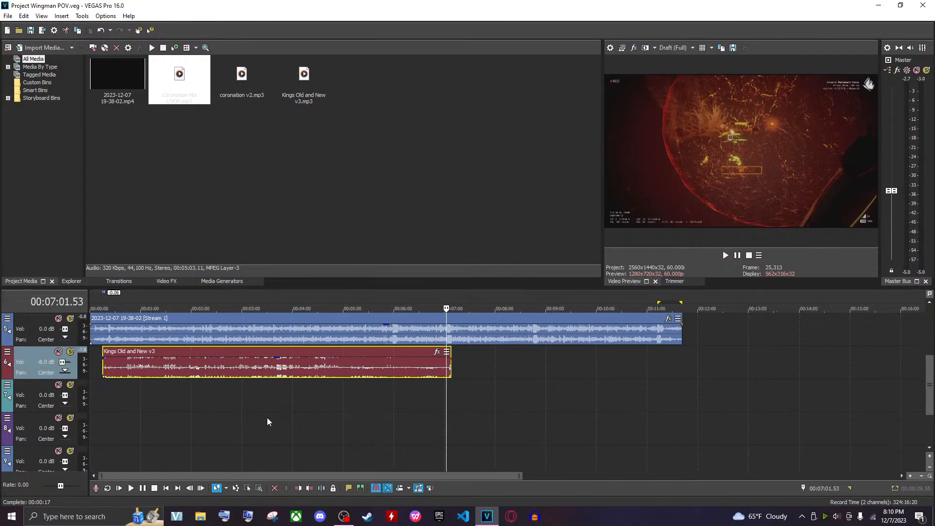
left_click(97, 383)
scroll(235, 395, "up", 7)
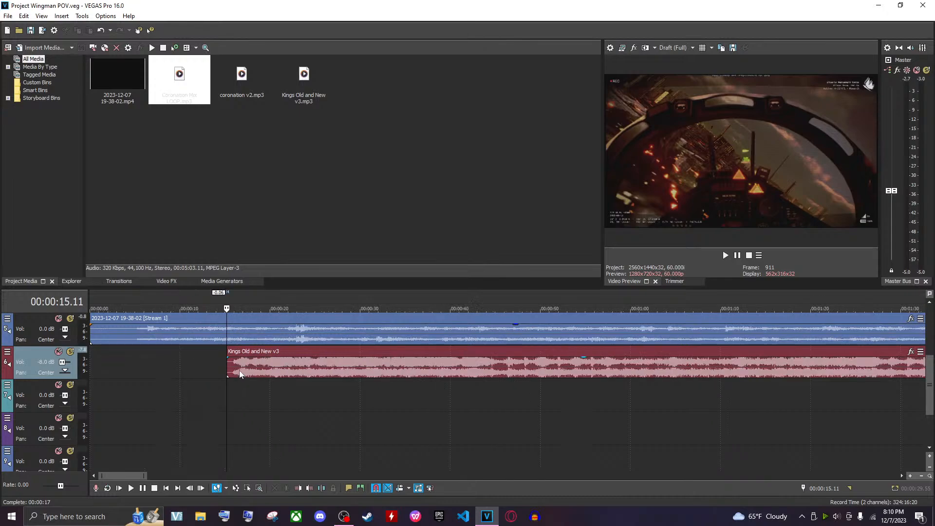
mouse_move(228, 368)
left_mouse_down()
mouse_move(203, 366)
mouse_move(227, 366)
left_mouse_up()
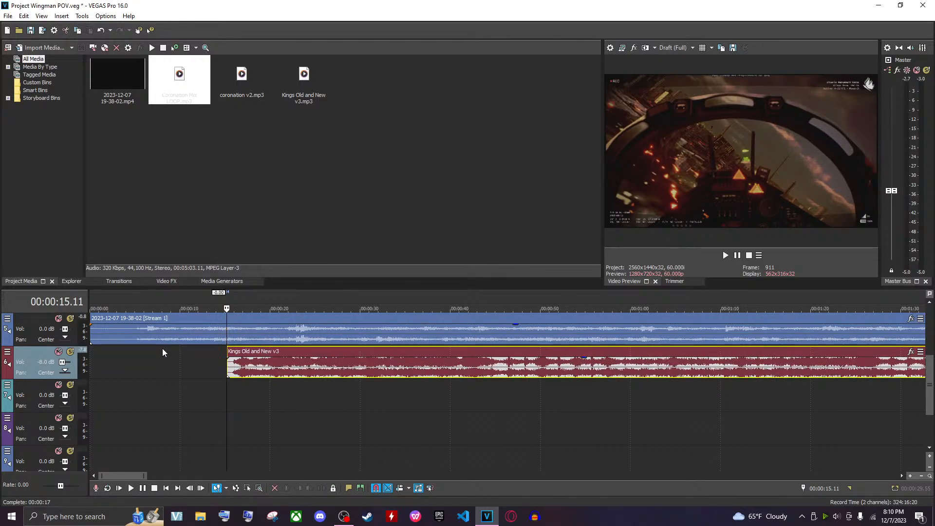
left_click(142, 336)
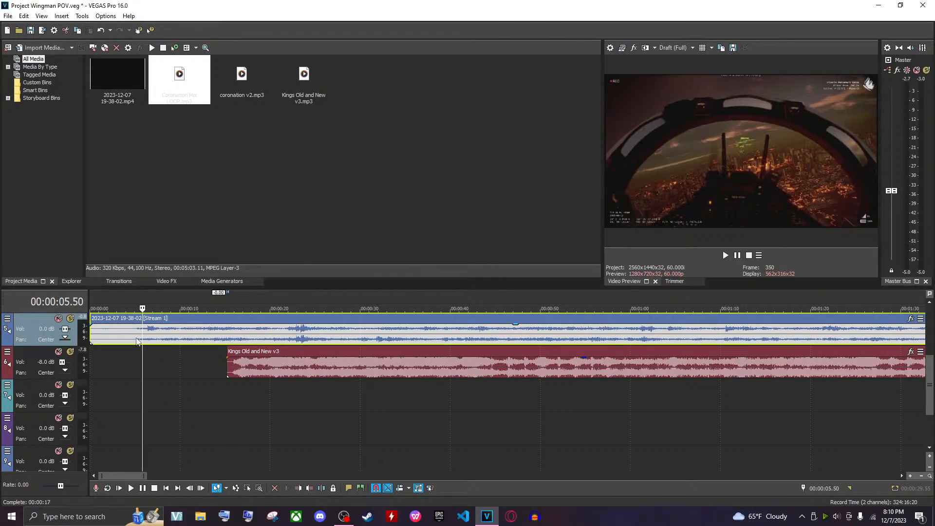
left_click(137, 341)
left_click(124, 338)
left_click(113, 333)
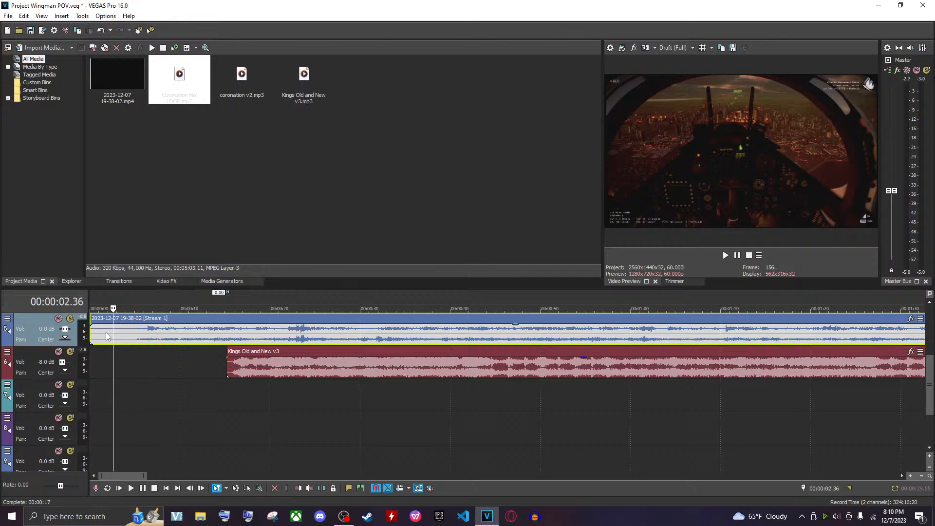
left_click(106, 333)
left_click(98, 334)
left_click(96, 333)
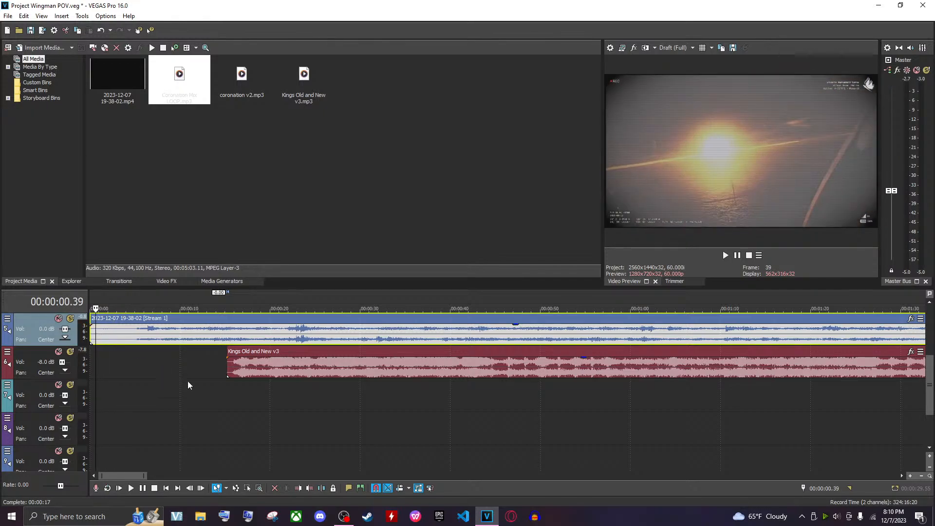
key("Left")
key("Left")
key("Left")
key("Left")
key("Left")
key("Left")
key("Left")
key("Left")
key("Left")
key("Left")
key("Left")
key("Left")
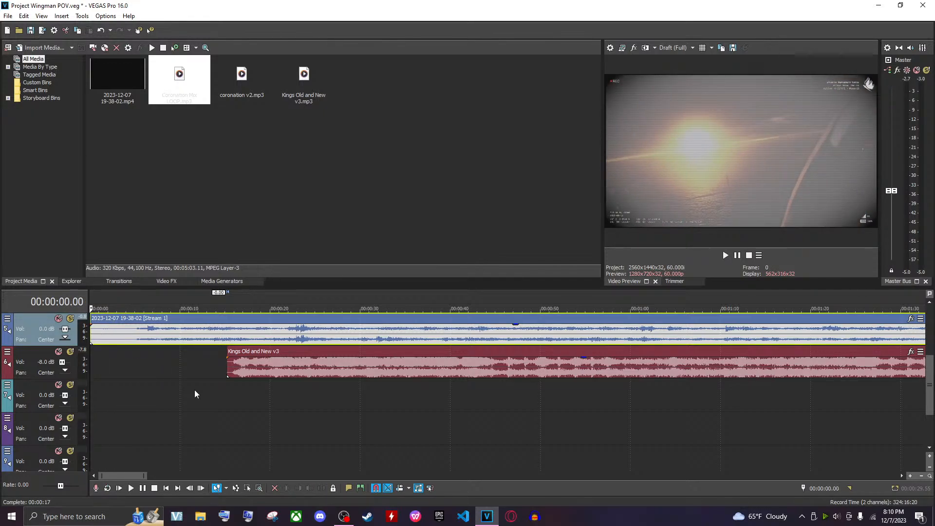
scroll(195, 390, "up", 3)
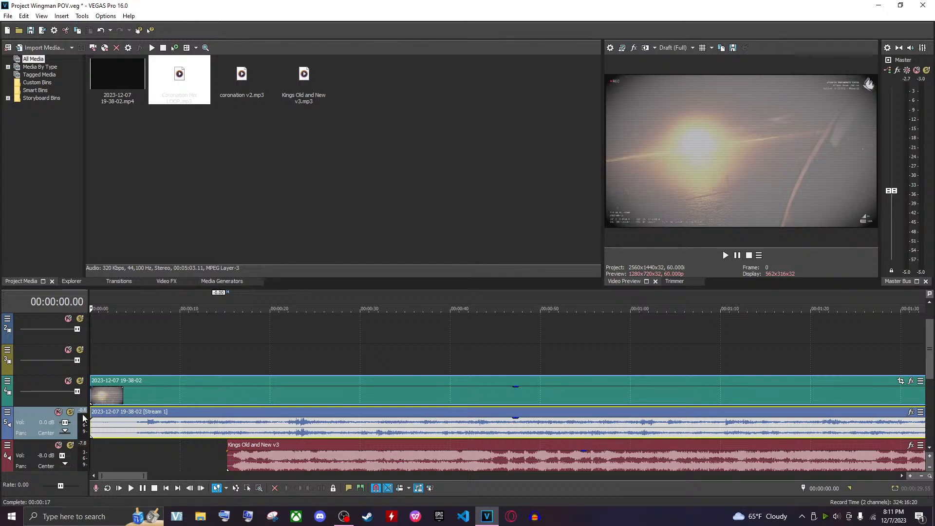
left_click(93, 394)
key("space")
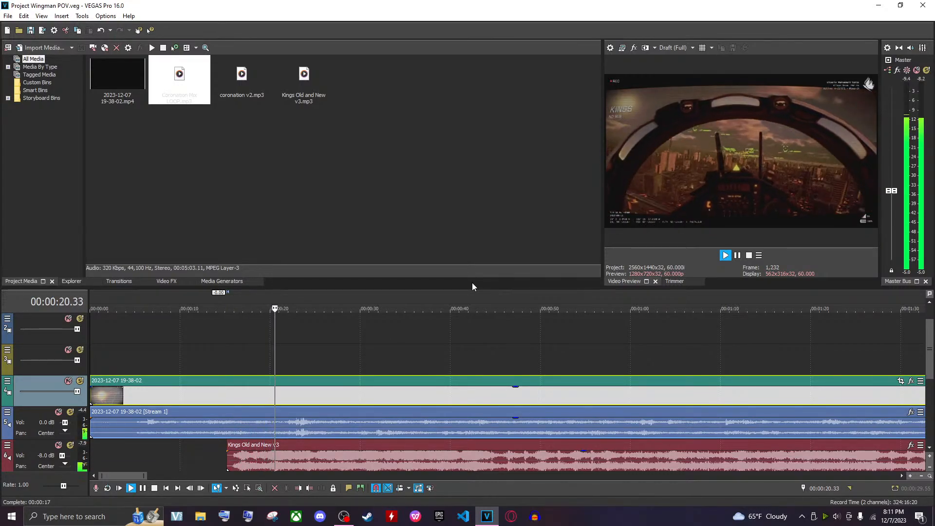
key("space")
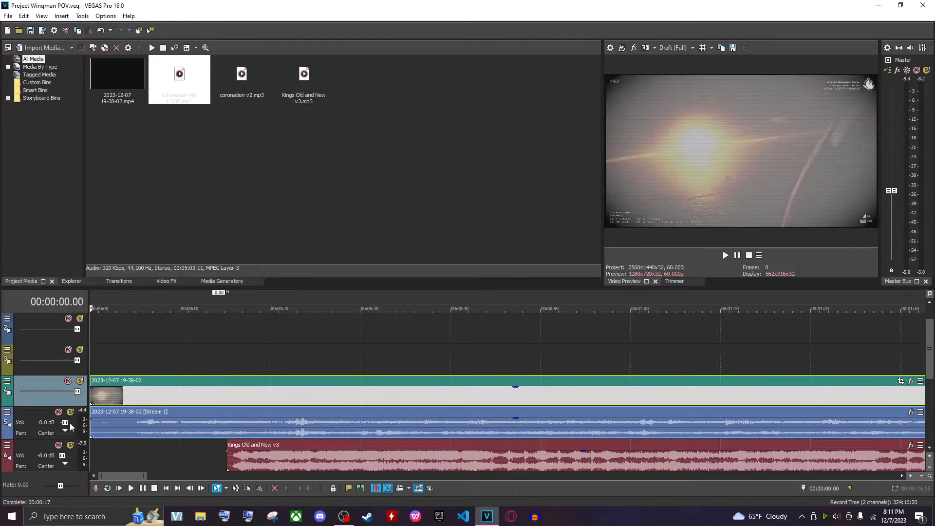
Raise the gameplay audio track's volume to 6.0 dB and play it back from about 00:00:05
left_click(69, 423)
left_click(69, 423)
left_click(303, 428)
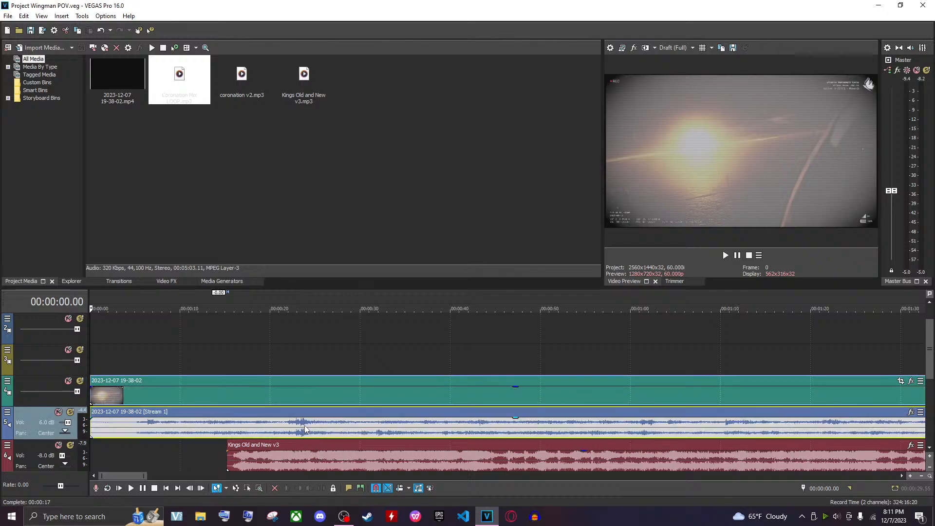
left_click(141, 427)
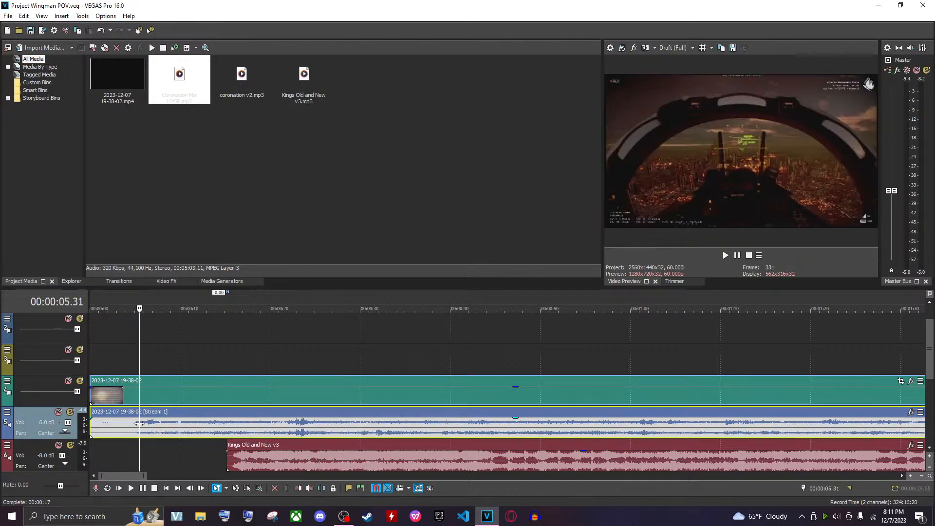
key("space")
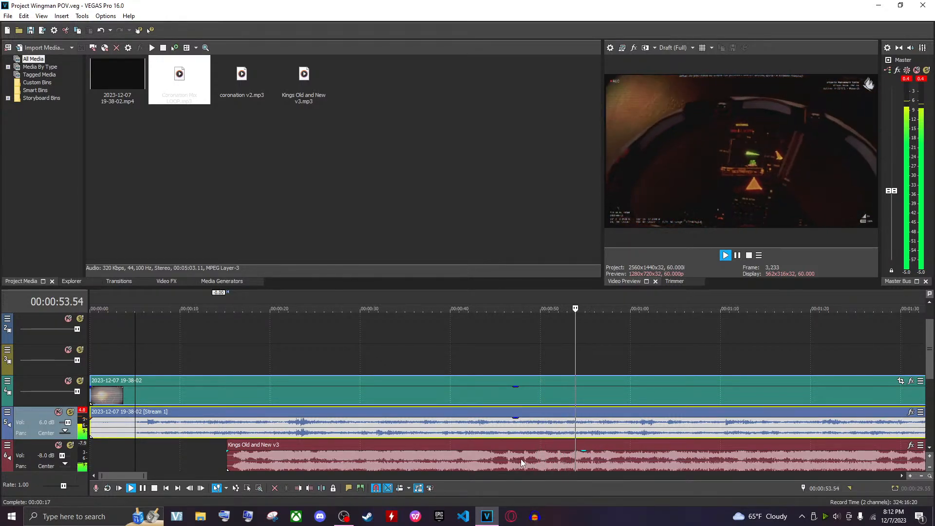
key("space")
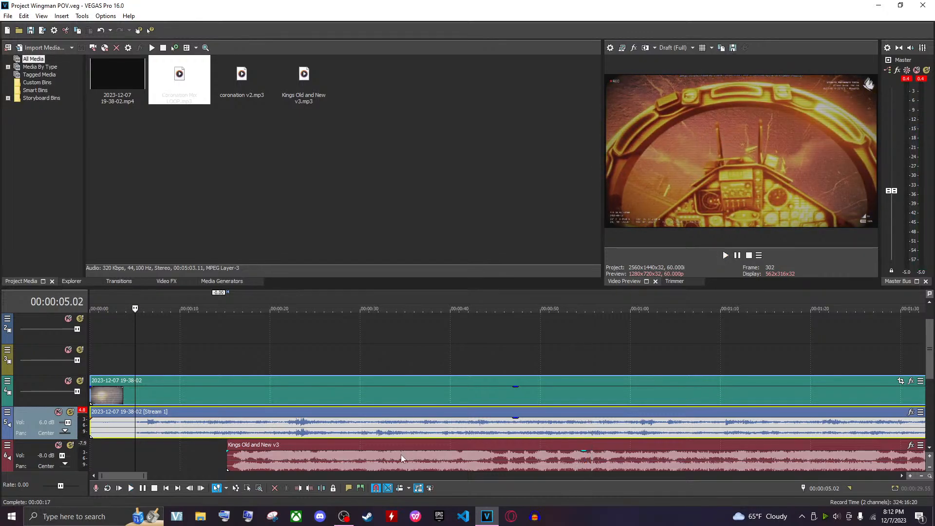
Play back the ending of Kings Old and New v3 around 00:07:05 against the gameplay audio
scroll(335, 447, "down", 5)
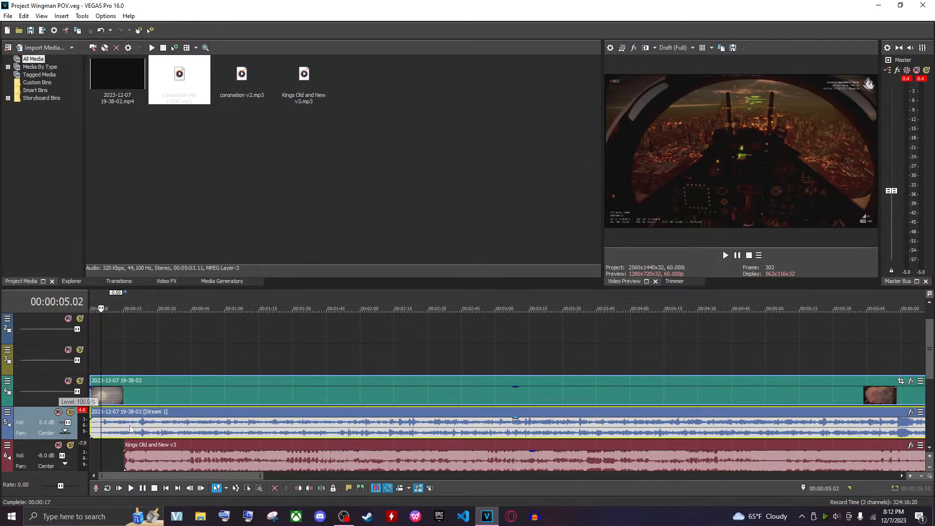
scroll(387, 423, "down", 1)
scroll(446, 418, "down", 3)
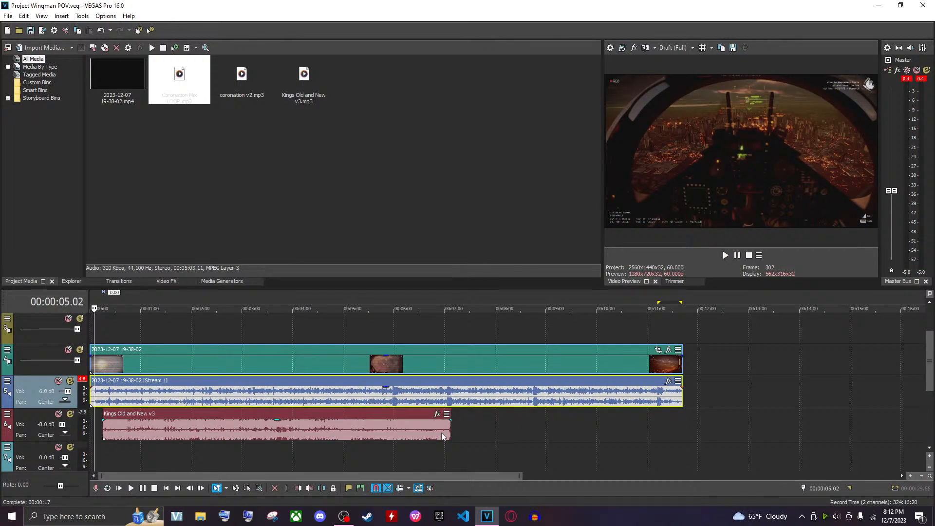
left_click(441, 432)
scroll(514, 458, "up", 4)
key("space")
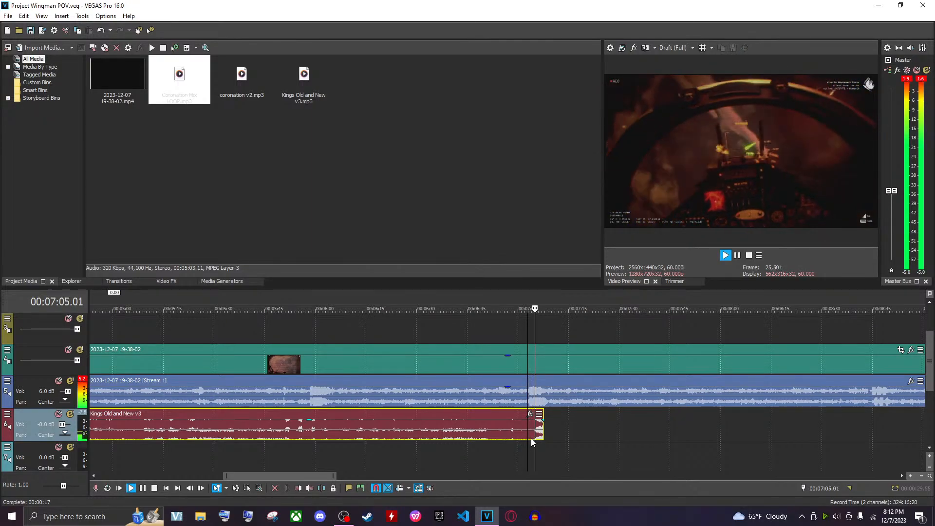
key("space")
left_click(295, 402)
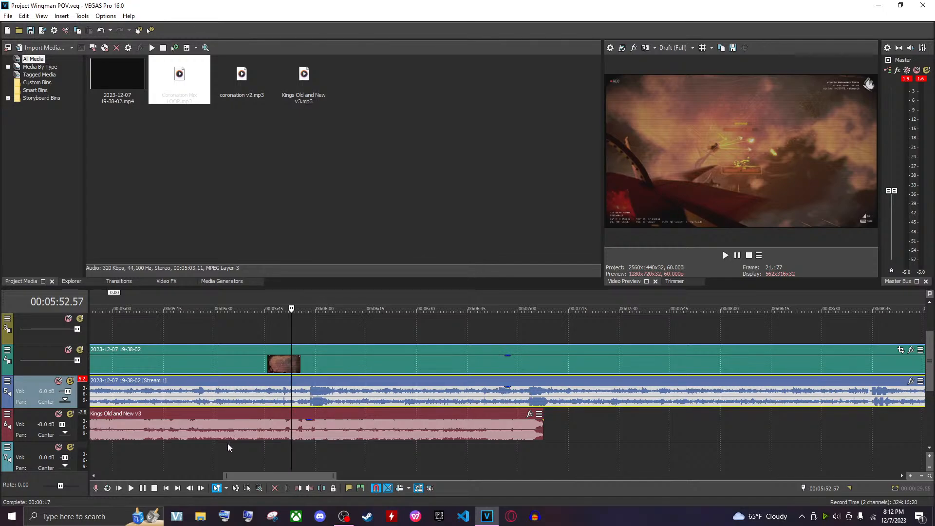
left_click(229, 431)
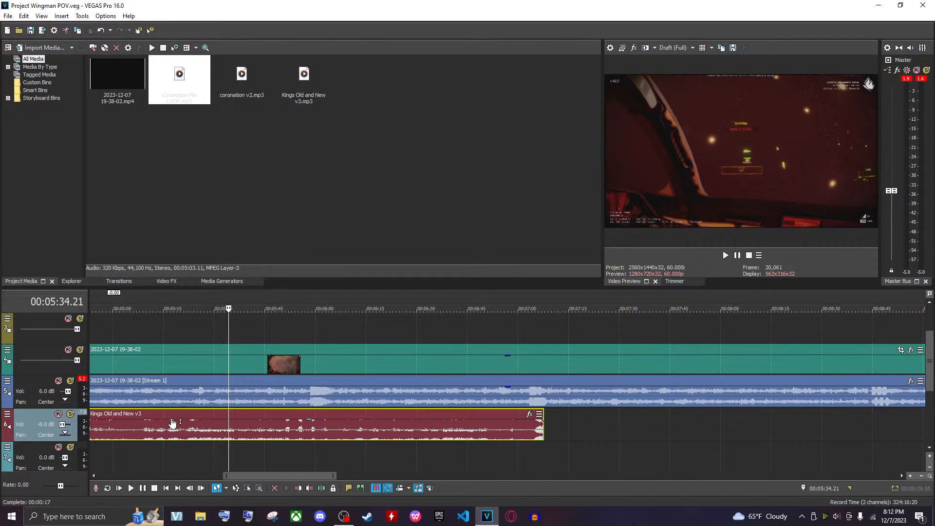
scroll(281, 428, "down", 5)
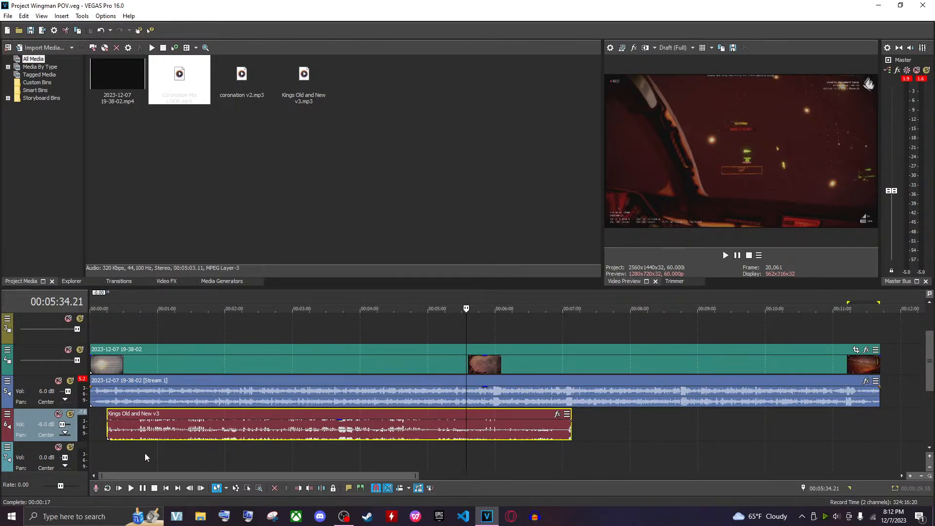
left_click_drag(151, 443, 520, 463)
left_click(545, 460)
left_click(566, 452)
scroll(568, 451, "up", 8)
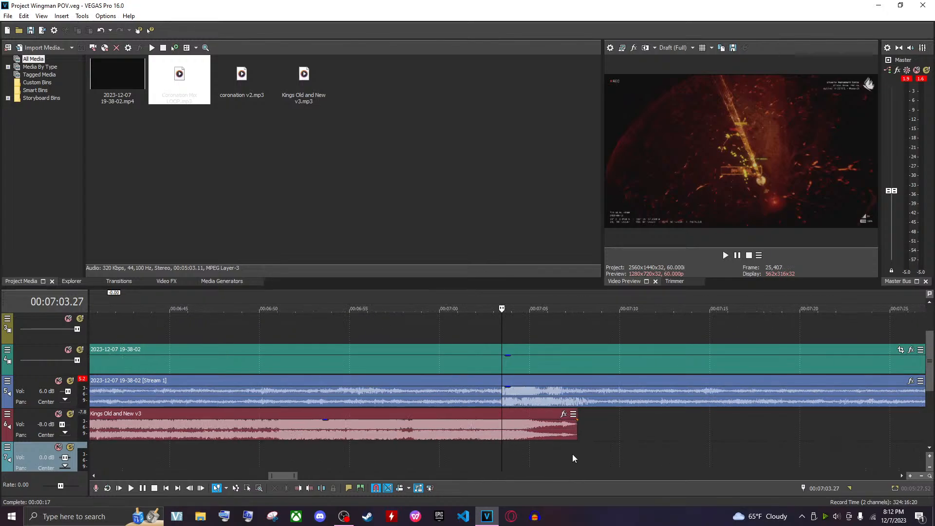
left_click(572, 448)
scroll(585, 446, "down", 4)
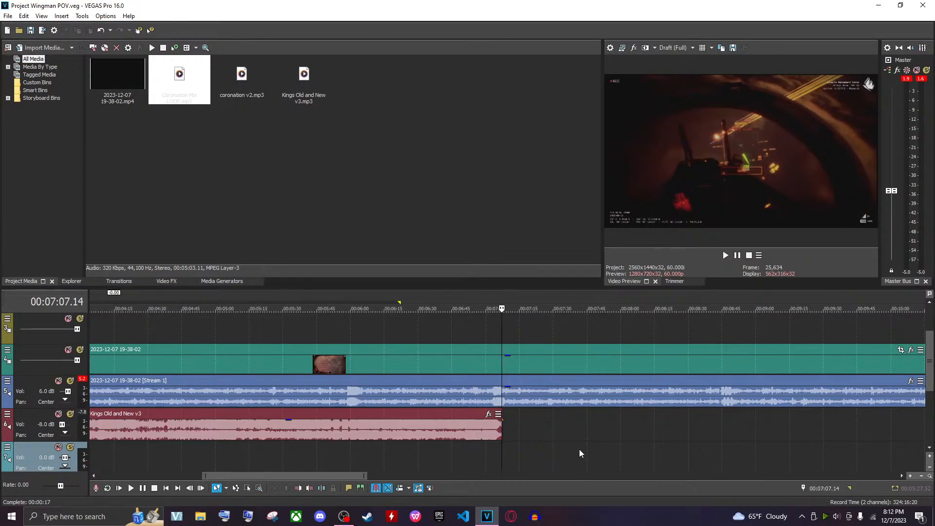
scroll(609, 390, "down", 4)
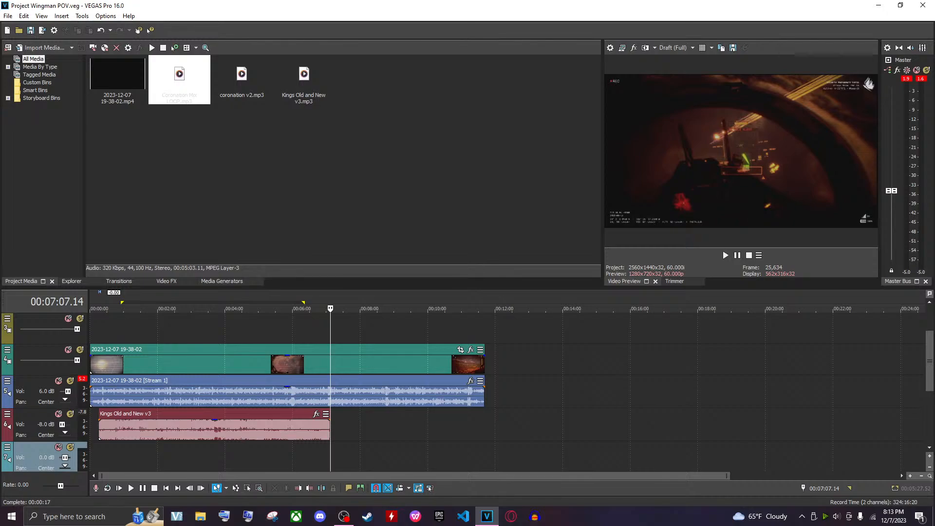
left_click(200, 516)
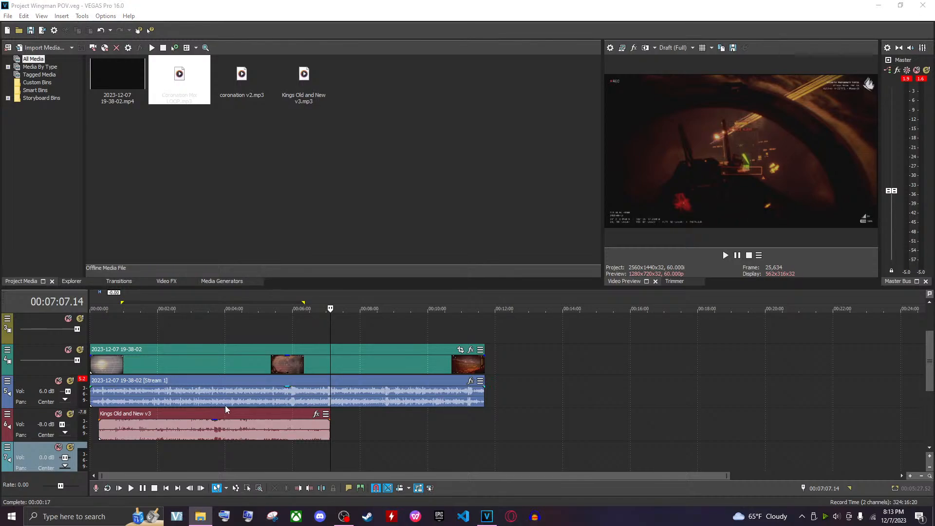
left_click(549, 438)
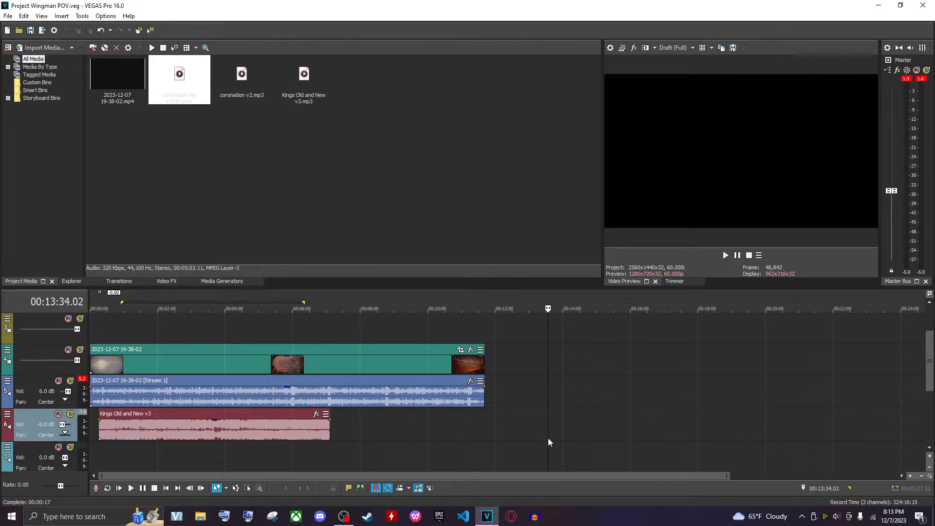
Move the coronation v2 event onto the Kings Old and New v3 track and Coronation Mix LOOP onto the track below
scroll(546, 440, "down", 2)
scroll(618, 440, "down", 4)
scroll(641, 451, "up", 3)
scroll(658, 434, "down", 1)
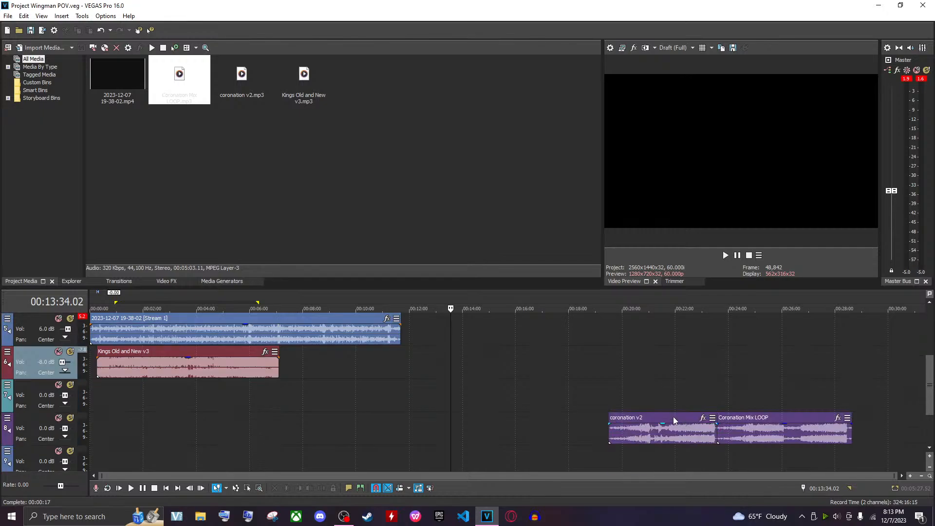
left_click_drag(673, 416, 333, 372)
left_click_drag(719, 423, 359, 395)
left_click(300, 402)
Place Coronation Mix LOOP to start right after Kings Old and New v3 at about 00:07:00 and move coronation v2 to about 00:13:20
scroll(541, 426, "up", 3)
scroll(541, 426, "up", 2)
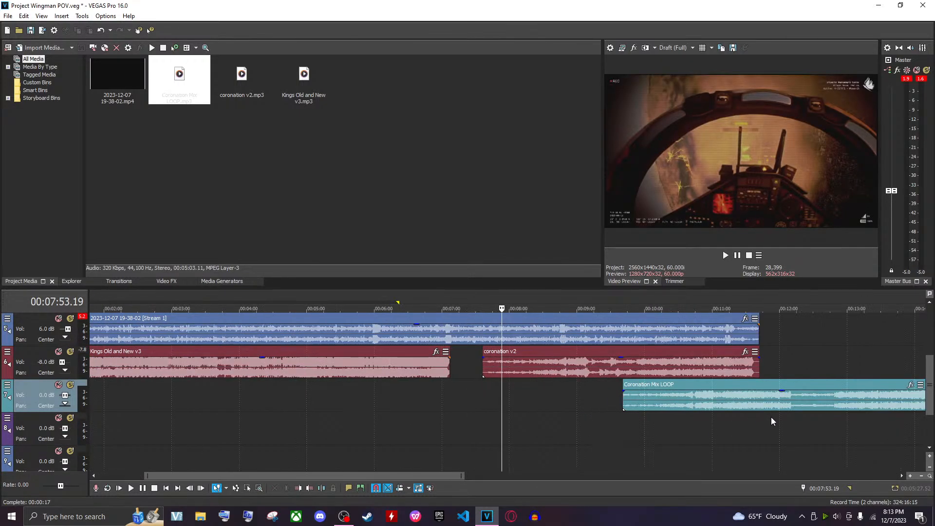
left_click_drag(771, 412, 599, 410)
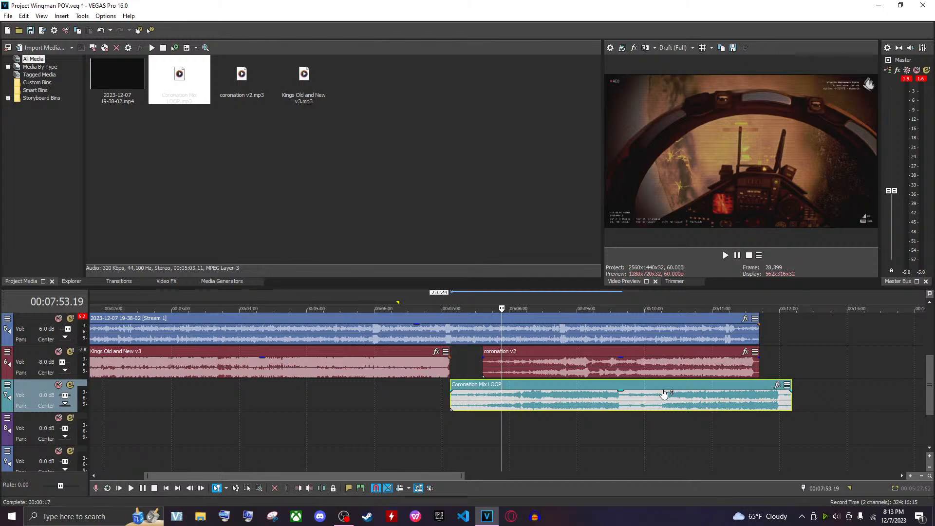
left_click_drag(516, 365, 881, 366)
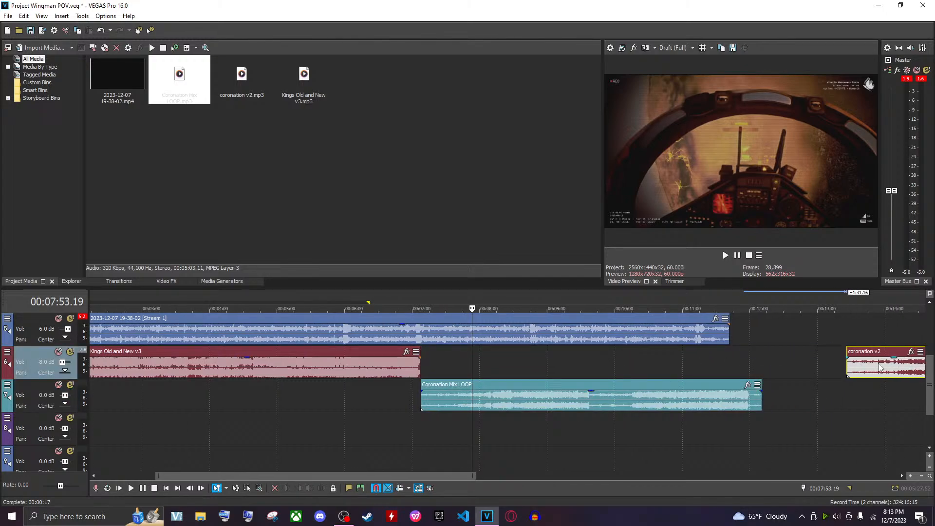
left_click(485, 410)
left_click(691, 360)
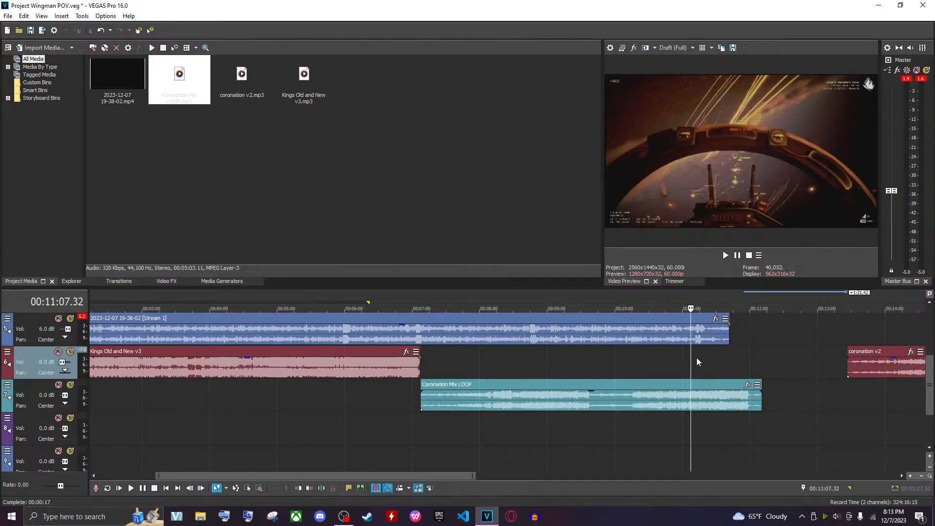
Adjust the end of the Coronation Mix LOOP event, playing it back, and extend it to about 00:11:57
left_click(696, 361)
scroll(716, 382, "up", 2)
left_click_drag(545, 404, 506, 401)
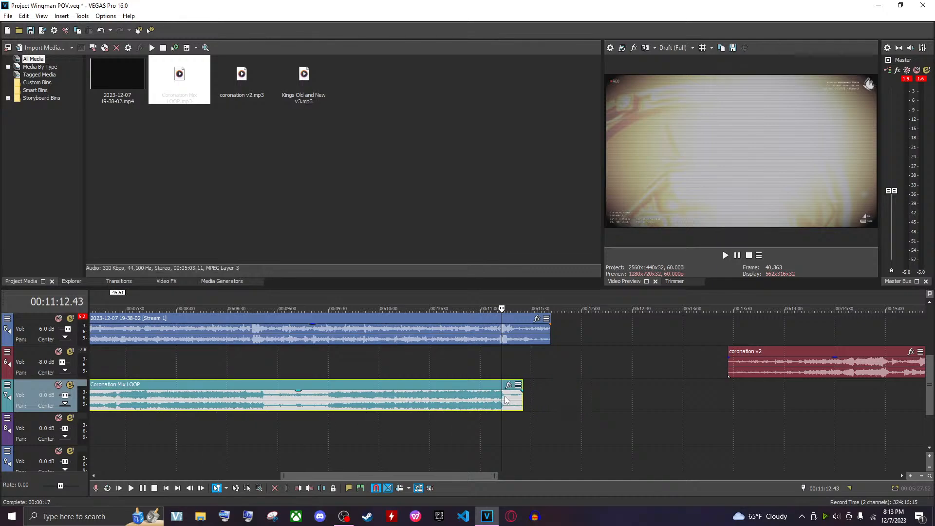
key("space")
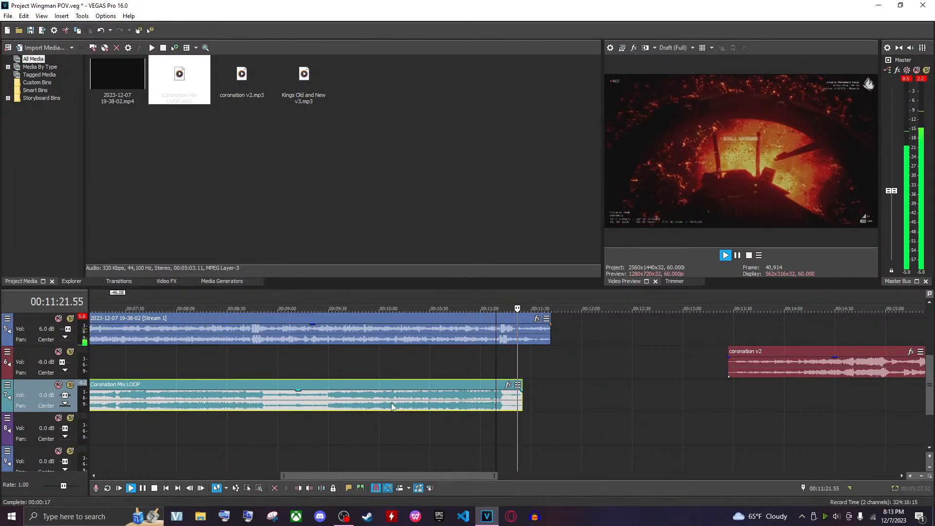
key("space")
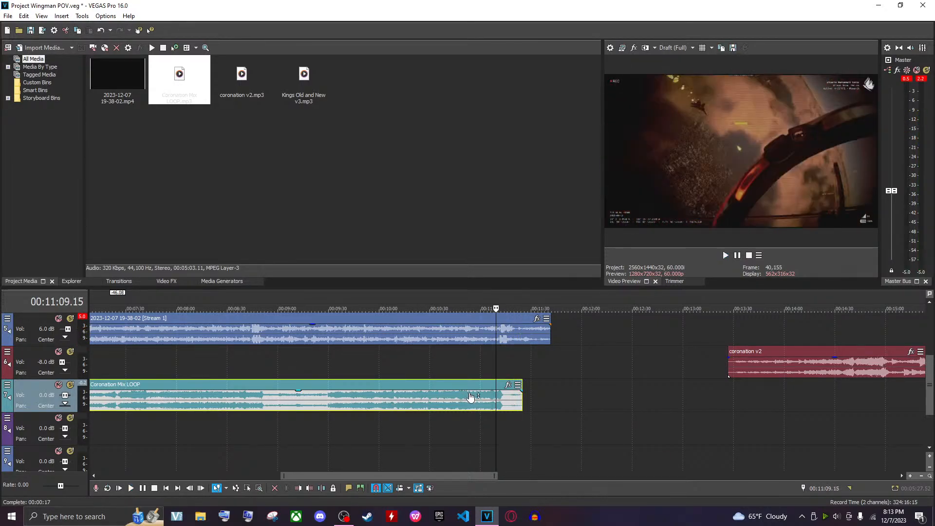
left_click_drag(449, 412, 428, 407)
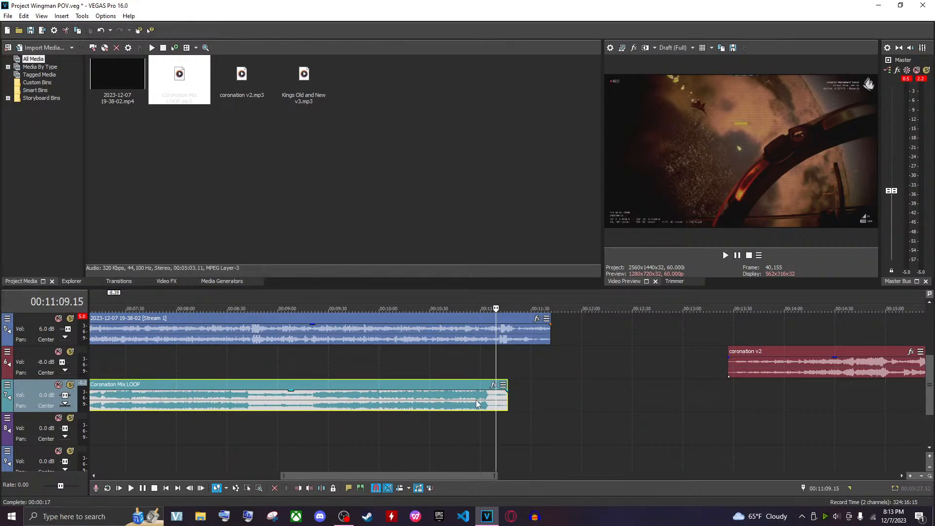
left_click_drag(472, 408, 554, 394)
scroll(389, 394, "down", 3)
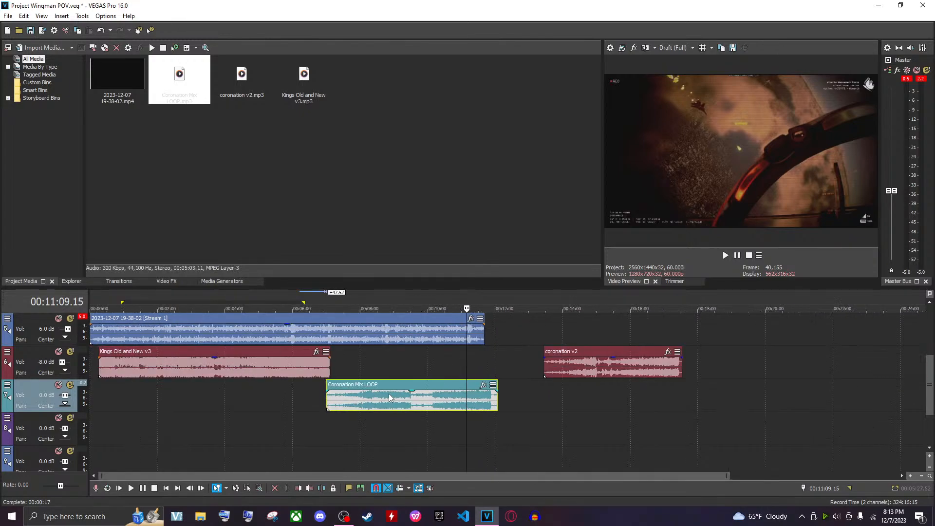
scroll(363, 401, "up", 3)
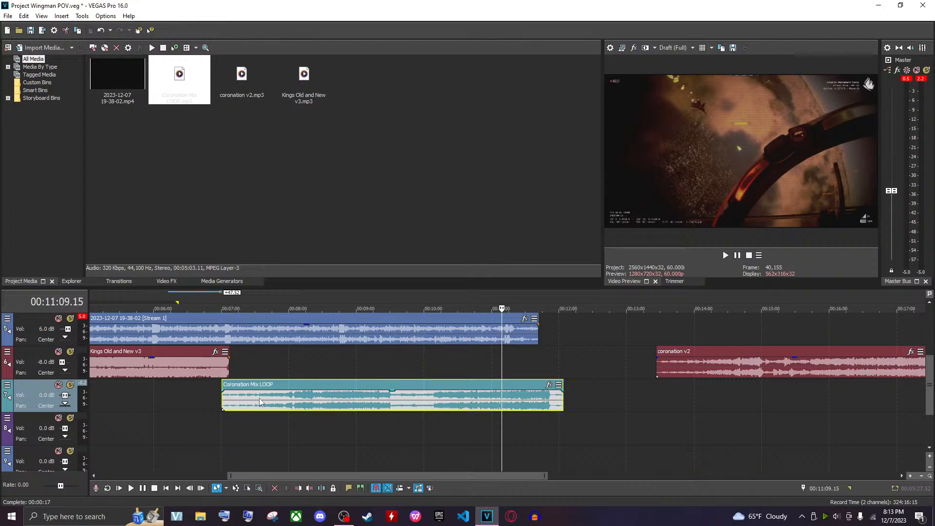
Split Coronation Mix LOOP near its start at about 00:07:25 and move the front piece to follow the event's end
left_click(259, 398)
key("s")
left_click_drag(248, 398, 578, 399)
left_click(529, 403)
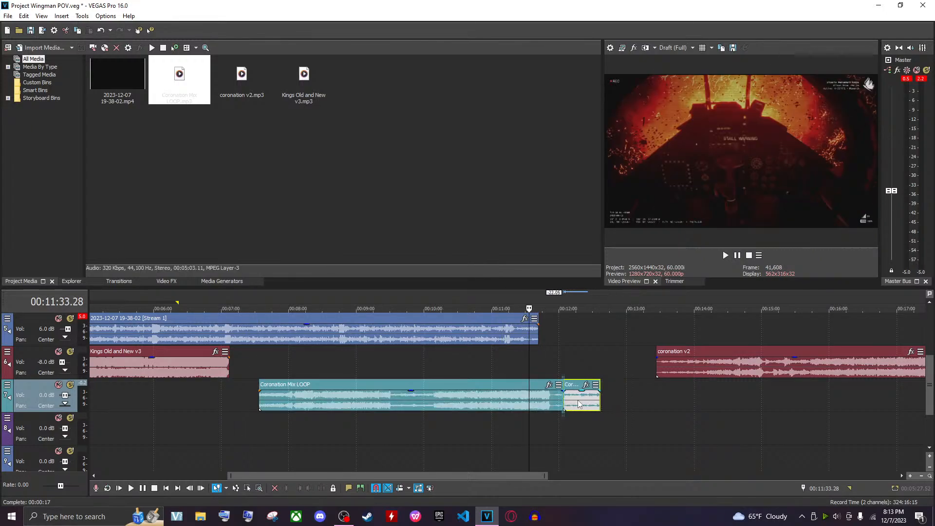
left_click(559, 403)
scroll(579, 410, "up", 3)
key("space")
scroll(522, 406, "up", 3)
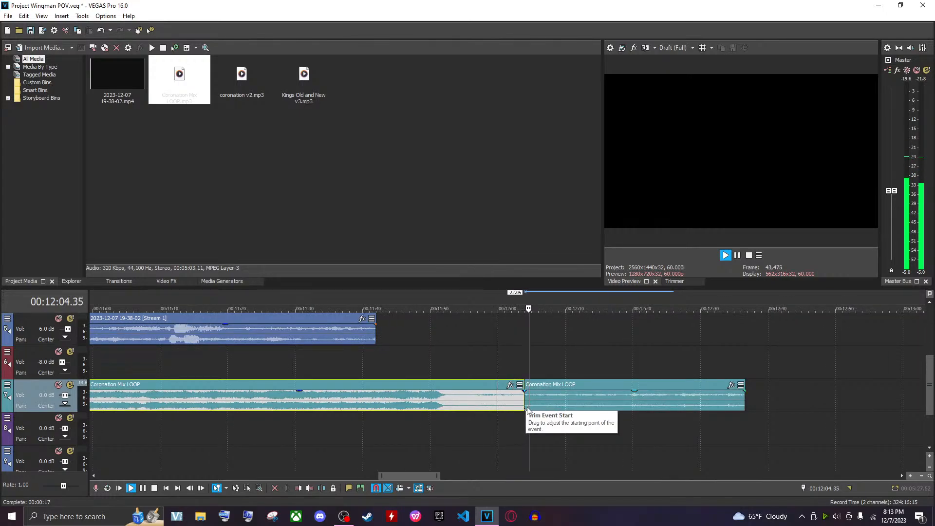
Delete the appended Coronation Mix LOOP piece and extend the main event's end to about 00:12:15
left_click(546, 409)
key("space")
left_click(526, 396)
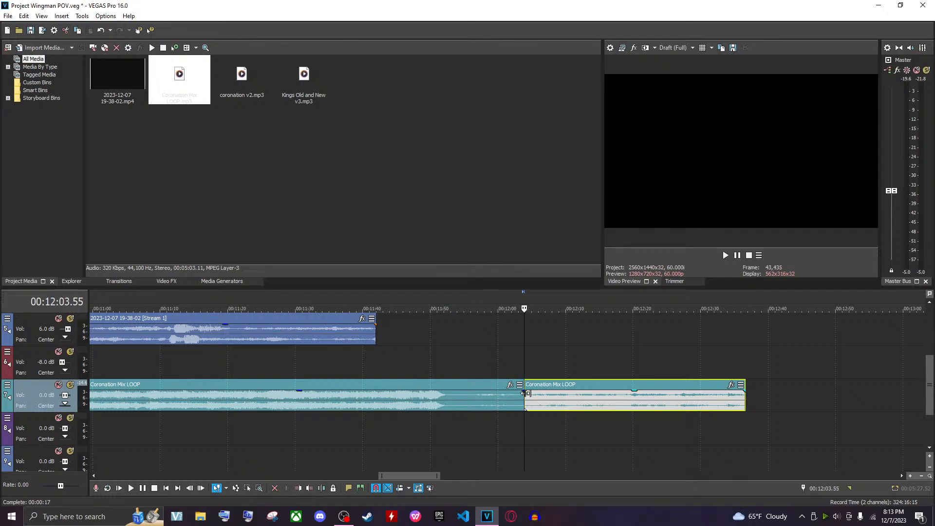
left_click(523, 396)
scroll(539, 404, "up", 4)
scroll(516, 401, "down", 3)
scroll(515, 398, "down", 3)
left_click(516, 398)
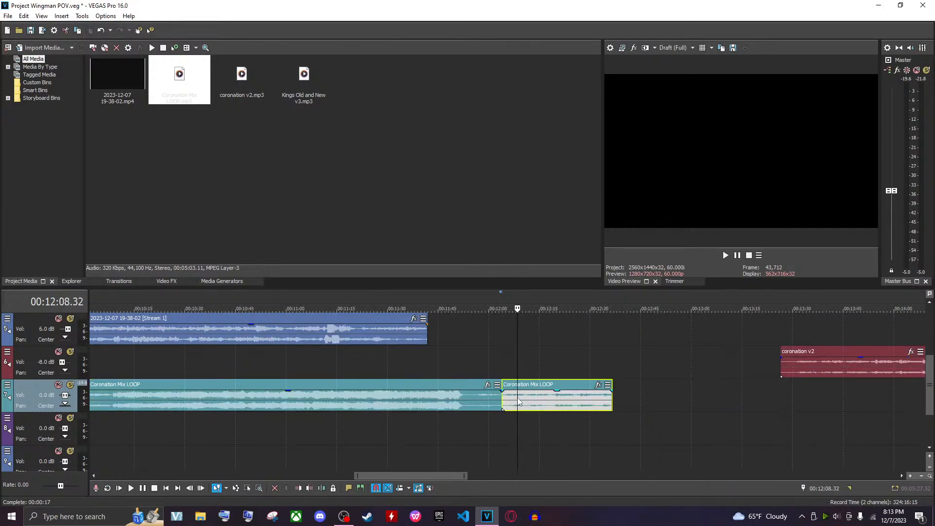
key("Delete")
left_click_drag(499, 404, 547, 404)
Play the end of Coronation Mix LOOP and split it at about 00:12:01
scroll(501, 398, "up", 1)
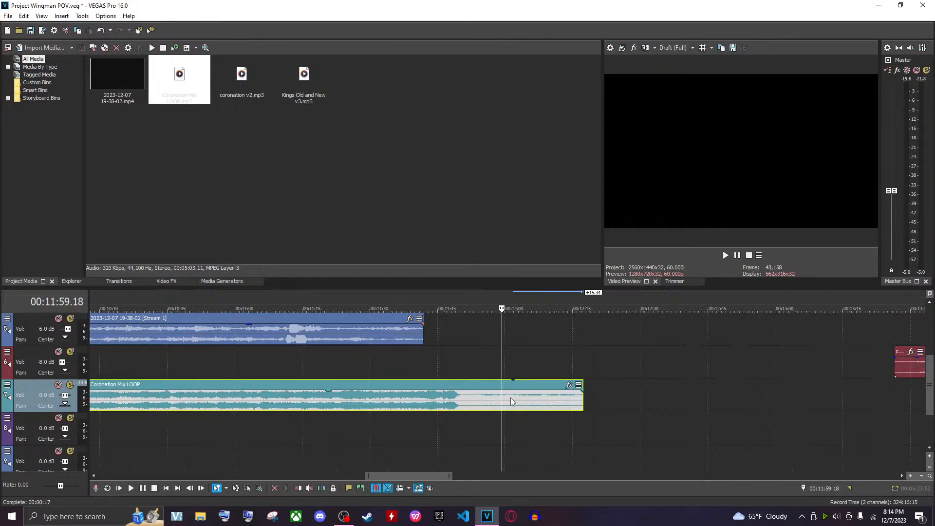
key("space")
scroll(509, 410, "up", 2)
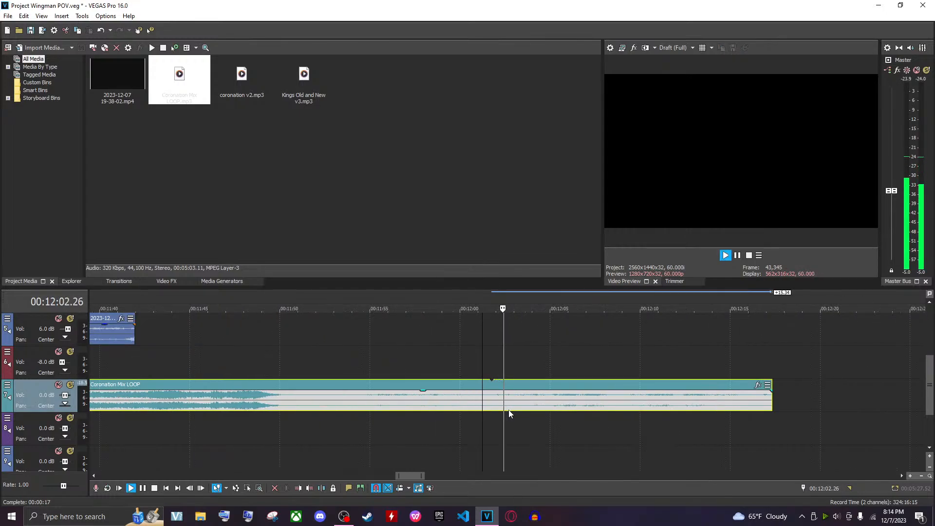
scroll(508, 410, "up", 3)
key("space")
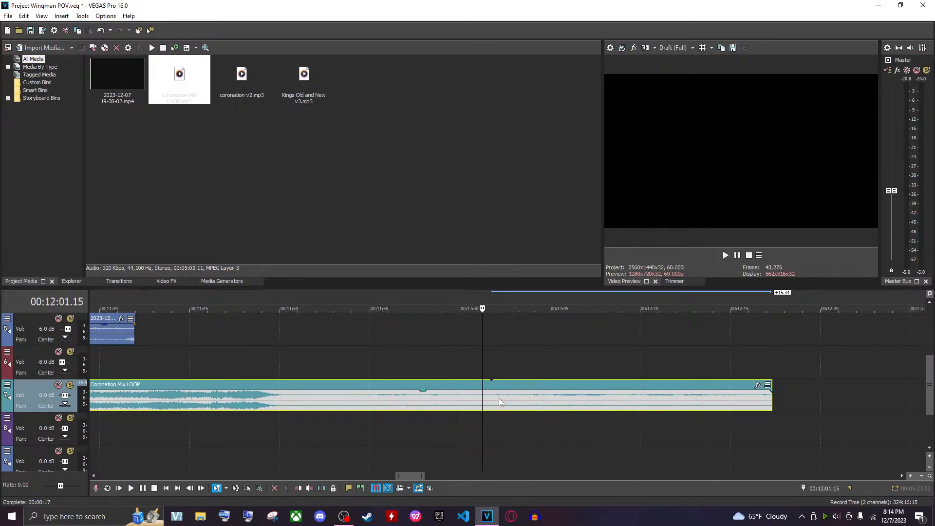
left_click(492, 398)
key("s")
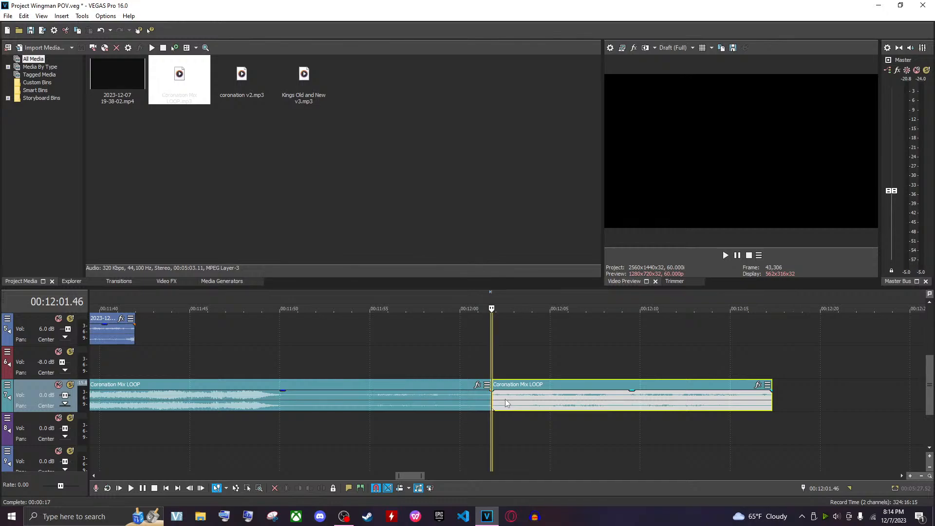
left_click_drag(508, 403, 504, 402)
Play back the area around the split near 00:12:00 against the gameplay audio
left_click(481, 409)
key("space")
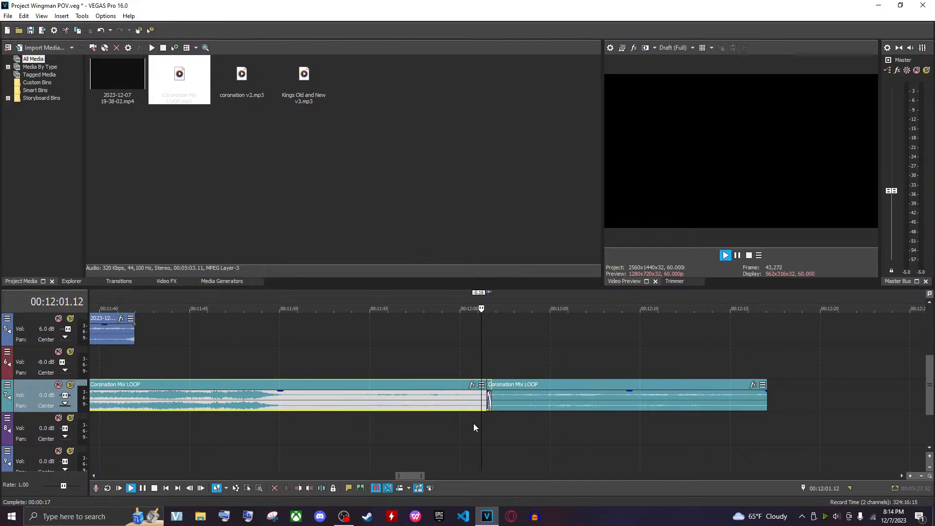
left_click(462, 424)
left_click(405, 429)
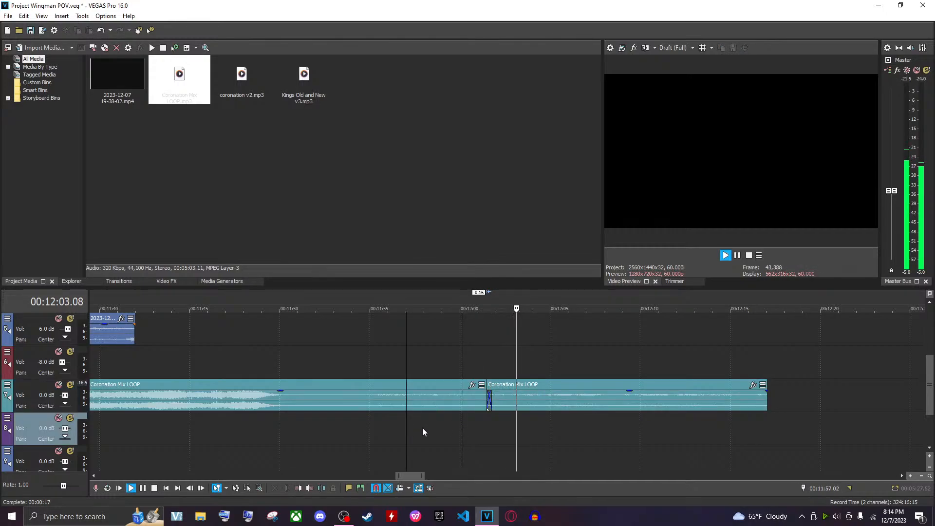
left_click(468, 429)
left_click(469, 427)
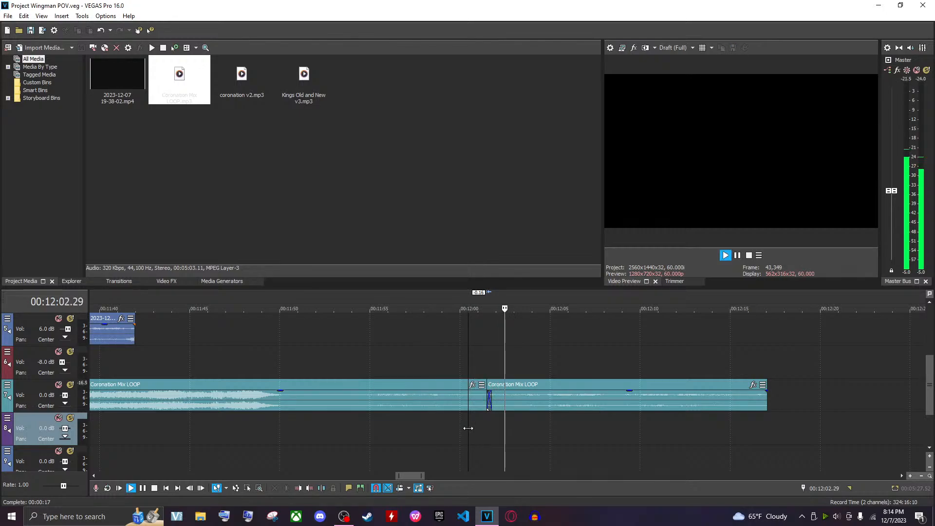
key("space")
left_click(434, 406)
scroll(435, 409, "down", 3)
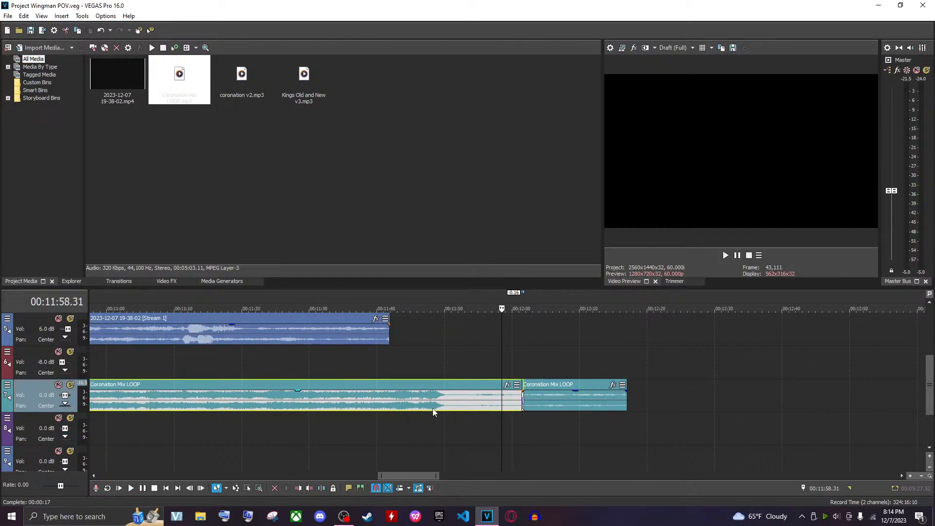
left_click(563, 408, "ctrl")
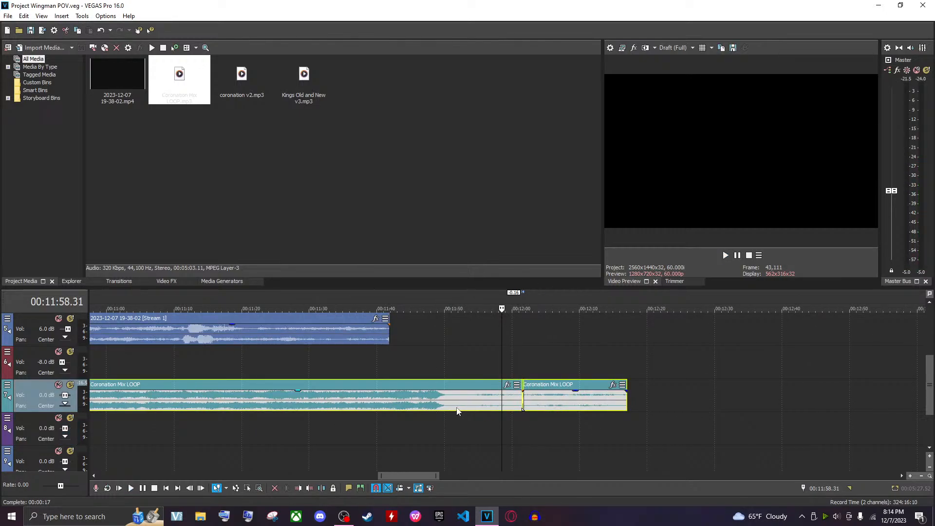
left_click(400, 401)
scroll(400, 400, "up", 1)
scroll(512, 421, "down", 5)
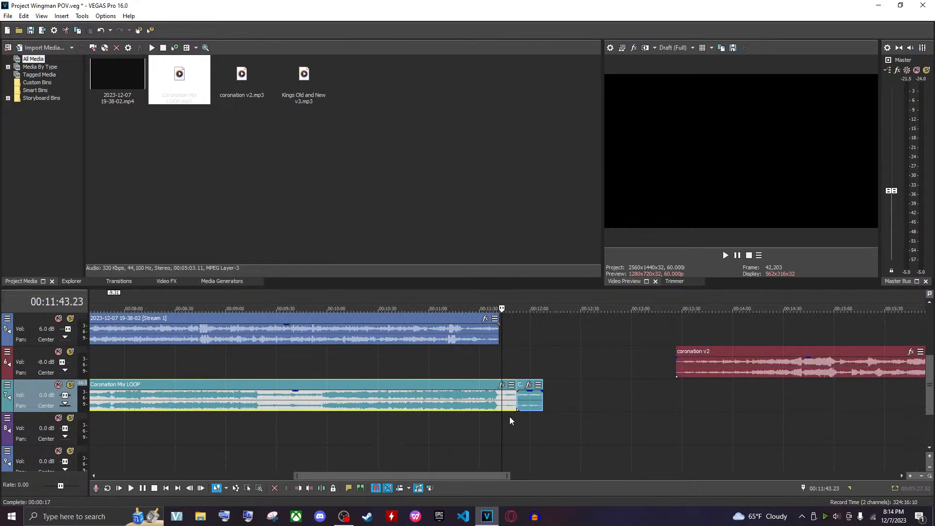
Move the coronation v2 event later along its track to about 00:16:30
scroll(512, 421, "down", 3)
left_click(596, 373)
left_click_drag(561, 376, 674, 376)
Trim the start of Coronation Mix LOOP and slide it to begin near the end of Kings Old and New v3, playing it back
left_click(339, 401)
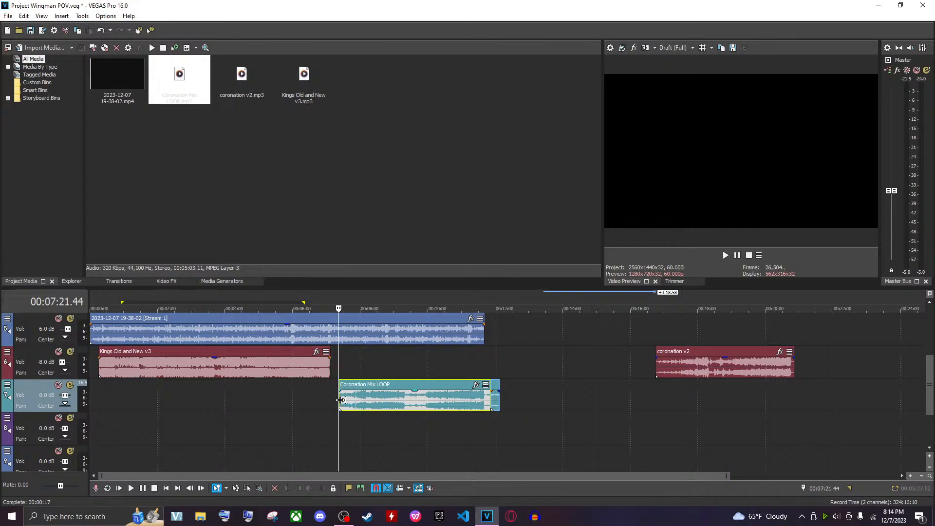
left_click_drag(339, 401, 349, 401)
left_click_drag(419, 403, 394, 403)
left_click(457, 364)
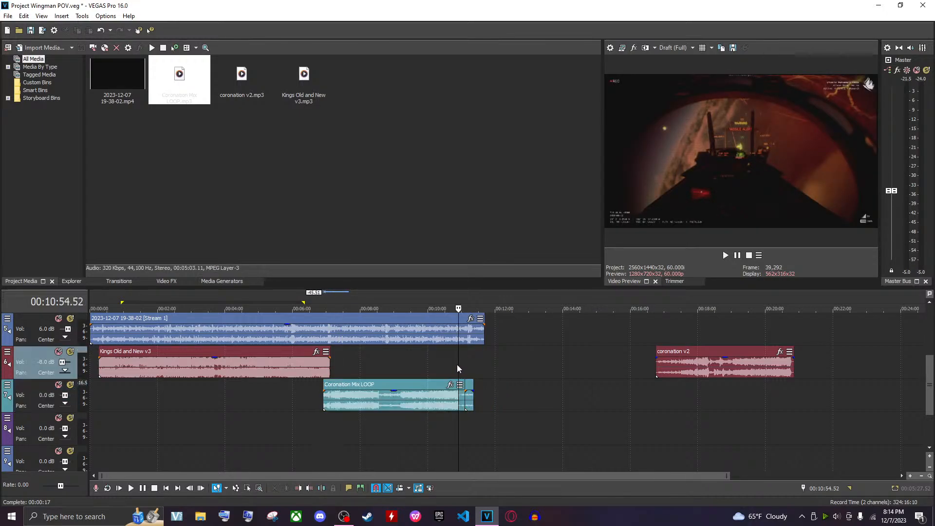
left_click(324, 402)
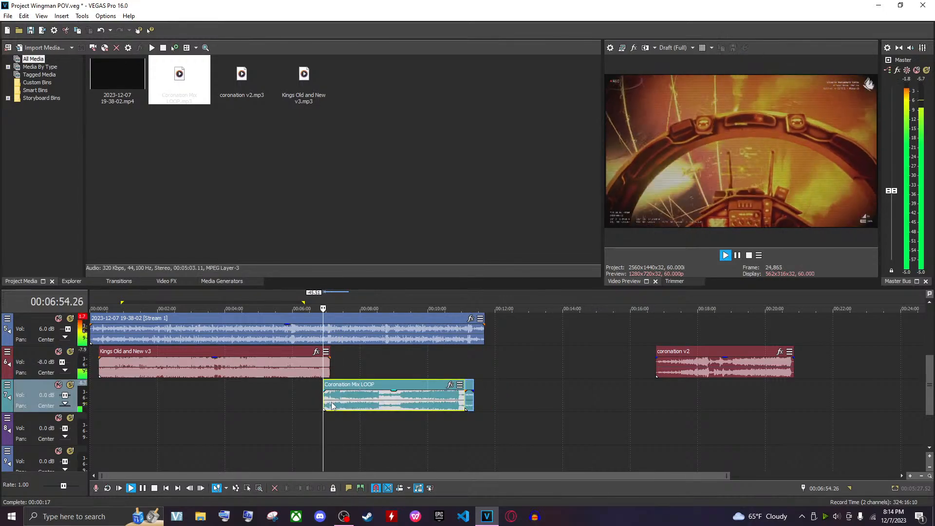
Move Coronation Mix LOOP to start at about 00:07:30 and play back that section
scroll(343, 405, "up", 3)
left_click_drag(502, 404, 561, 410)
left_click(560, 408)
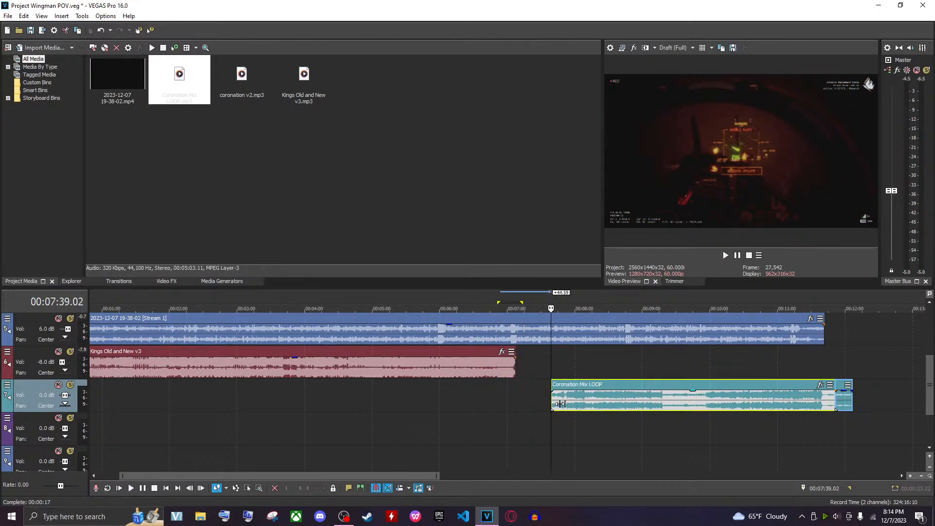
key("space")
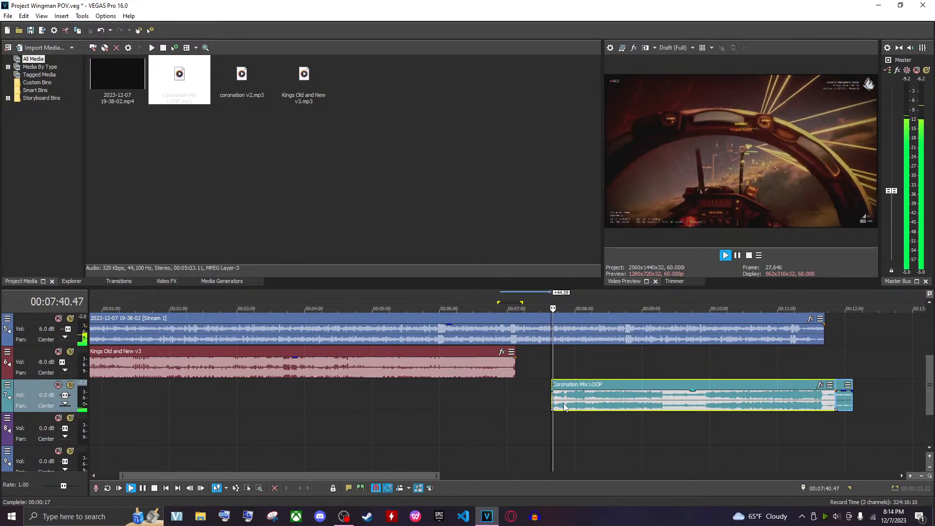
left_click(565, 407)
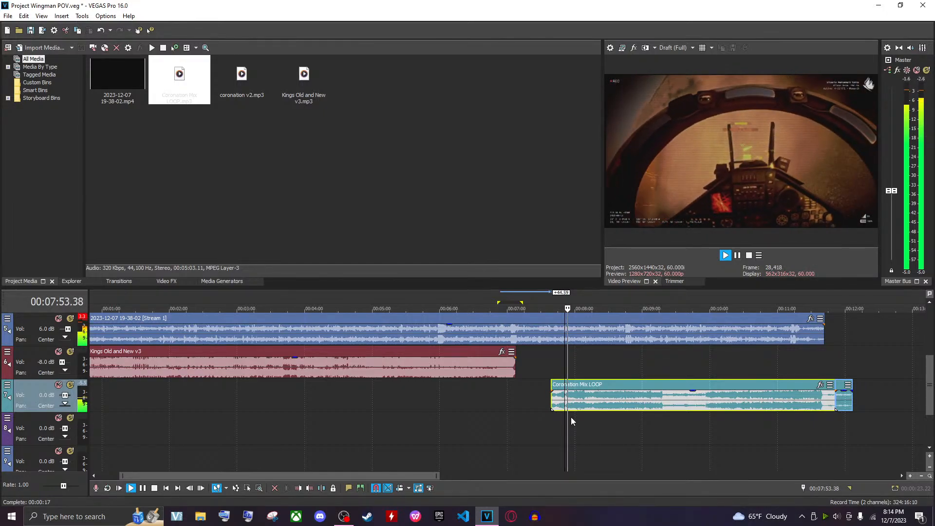
key("space")
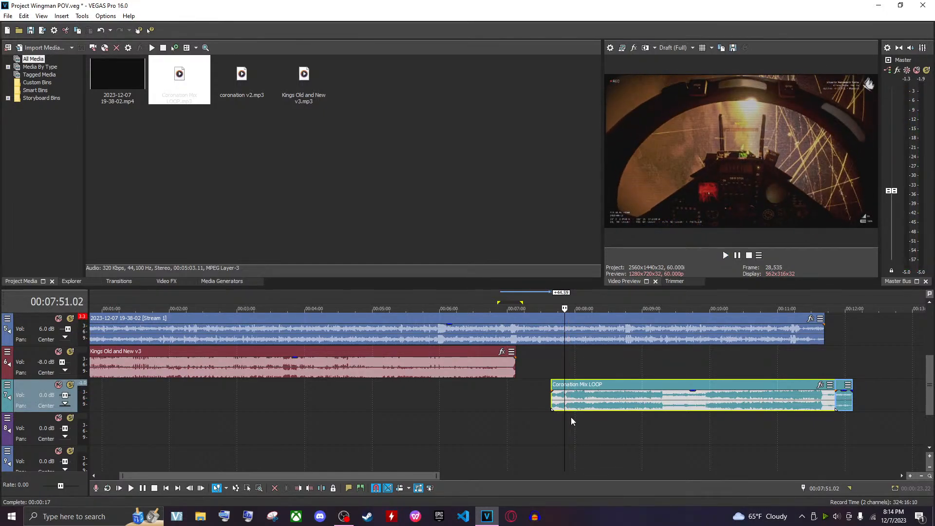
Move Coronation Mix LOOP onto the Kings Old and New v3 track, directly after its end at about 00:07:00
left_click_drag(580, 399, 554, 401)
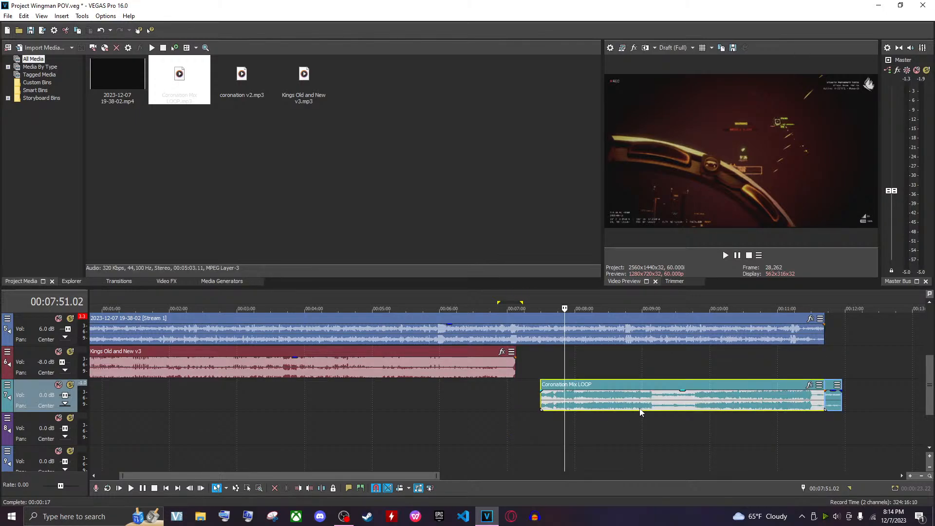
left_click_drag(641, 412, 640, 375)
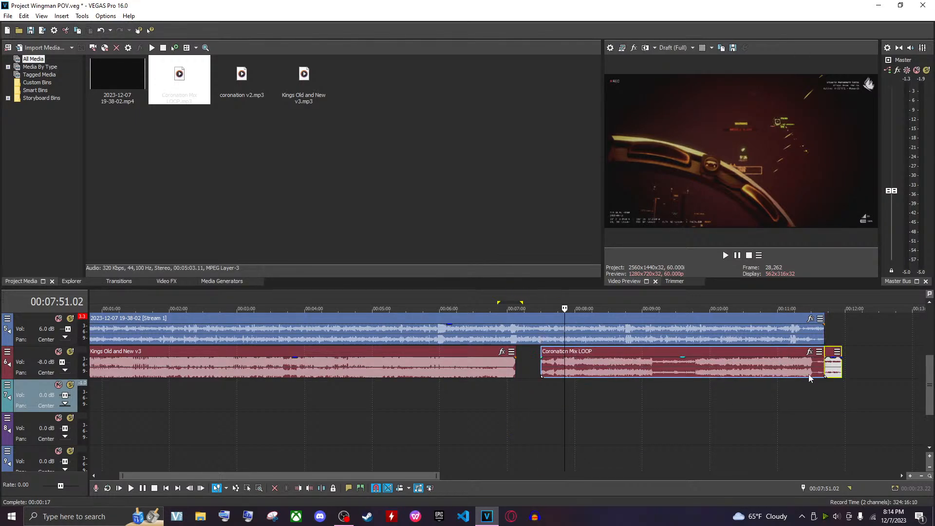
left_click_drag(809, 374, 757, 379)
Play back the transition from Kings Old and New v3 into Coronation Mix LOOP
scroll(792, 377, "up", 3)
scroll(789, 378, "down", 3)
scroll(749, 369, "up", 1)
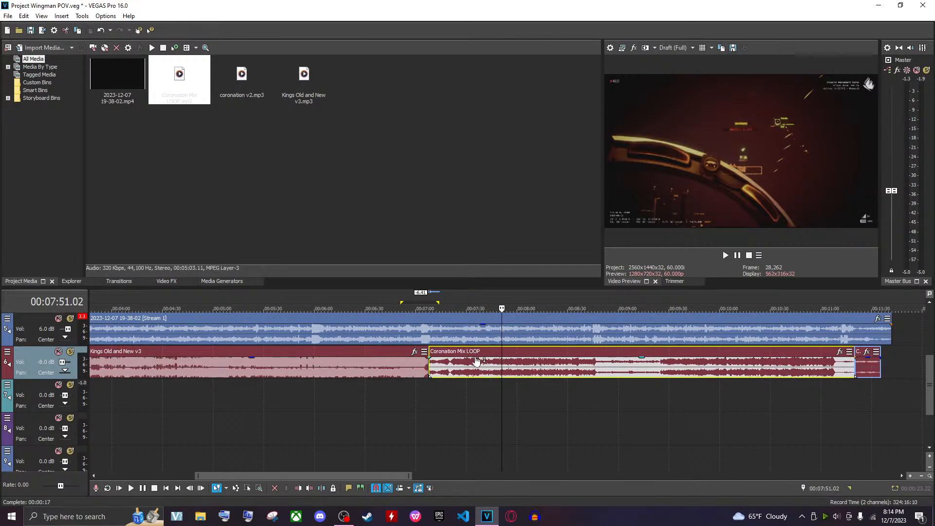
key("space")
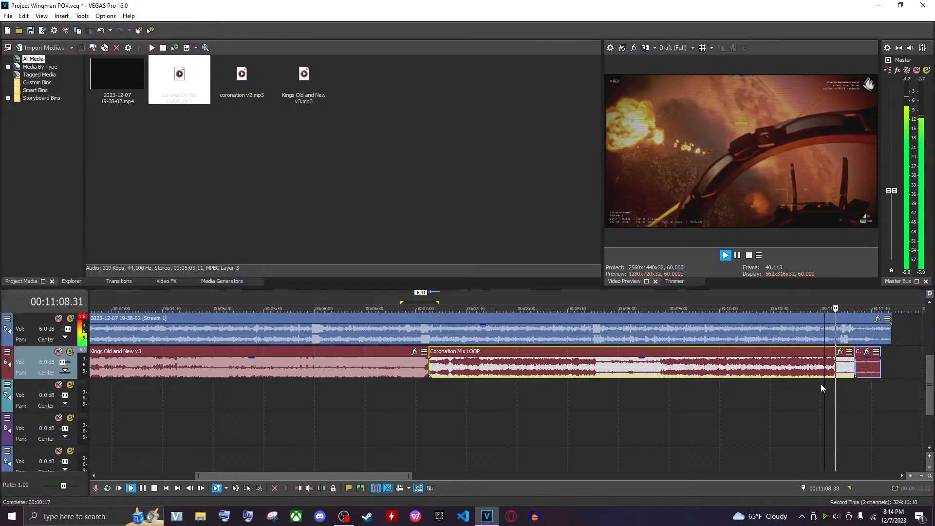
key("space")
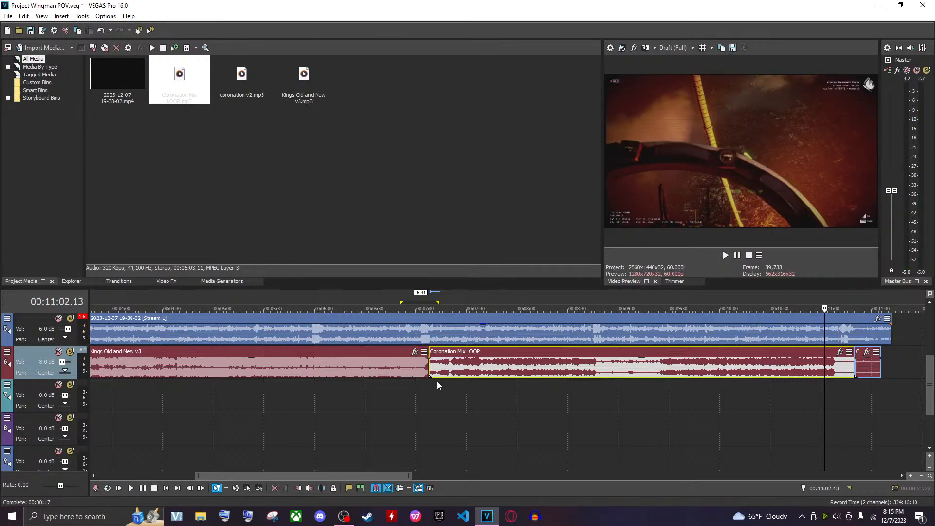
Trim the start of Coronation Mix LOOP to about 00:07:13 and play back the transition
left_click(428, 372)
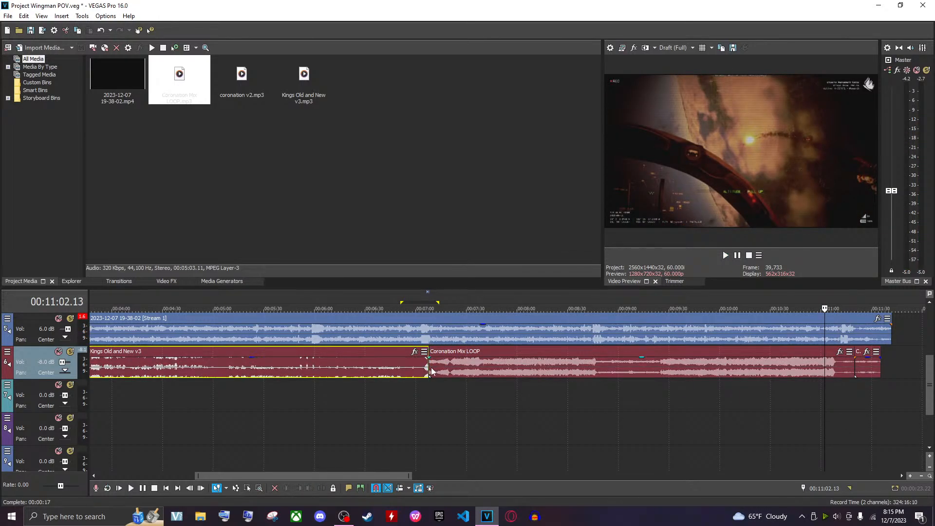
left_click_drag(431, 368, 444, 366)
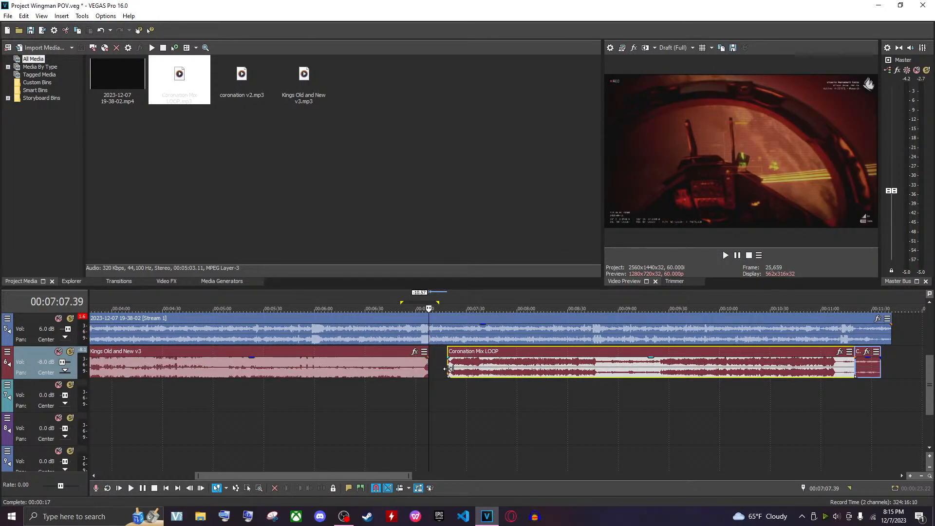
left_click(450, 369)
key("space")
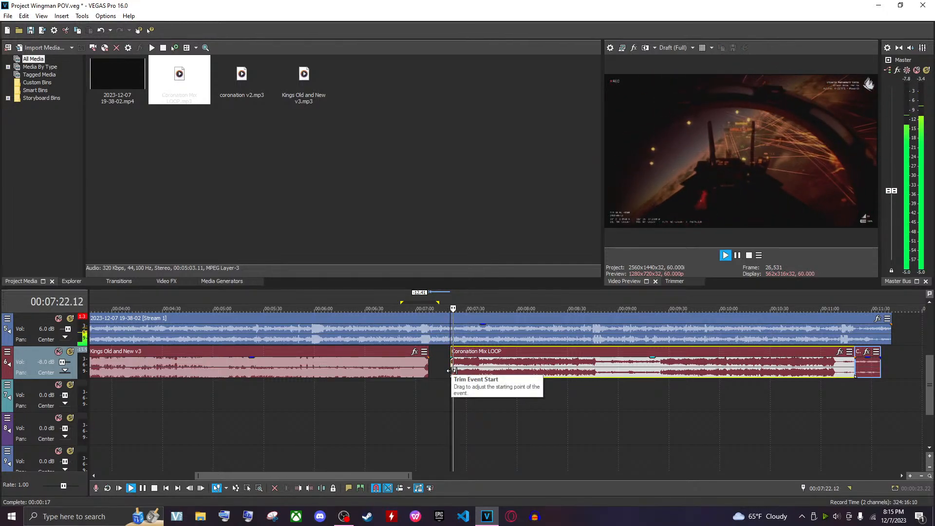
Play back the end of Coronation Mix LOOP around 00:10:47
left_click(837, 375)
scroll(472, 379, "down", 2)
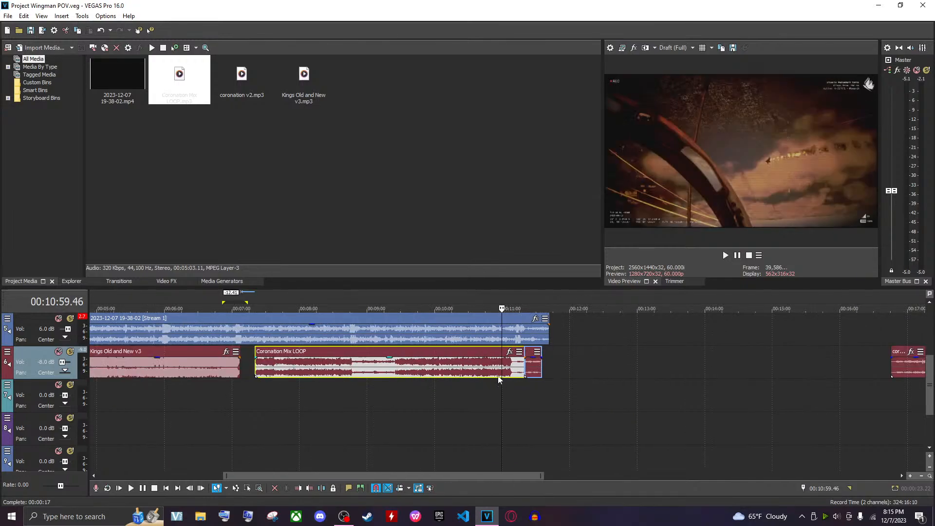
key("Left")
key("Left")
key("Left")
key("Left")
key("Left")
key("Left")
key("Left")
key("Left")
key("Left")
key("Left")
key("Left")
key("Left")
key("Left")
key("Left")
key("Left")
key("Left")
key("Left")
key("Left")
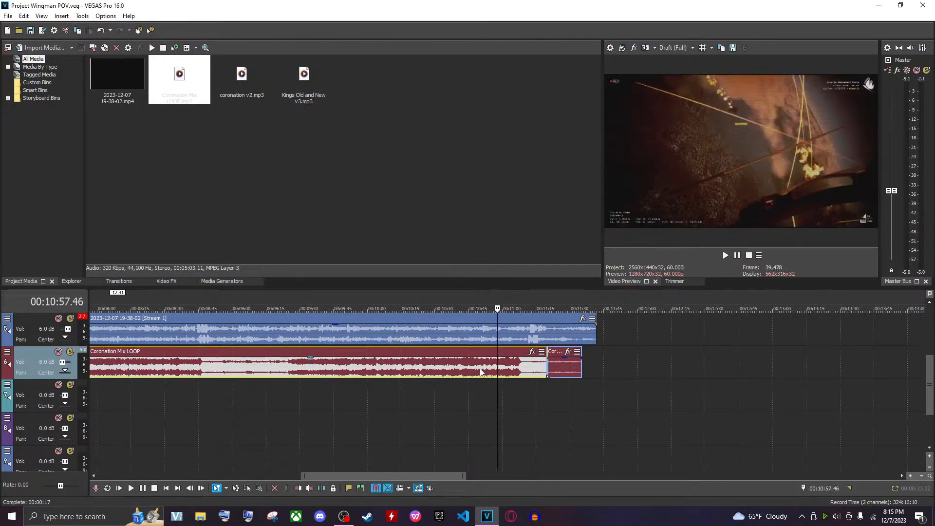
key("Left")
key("Left")
key("Left")
key("Left")
key("Left")
key("Left")
key("Left")
key("Left")
key("Left")
key("Left")
key("Left")
key("Left")
key("Left")
key("Left")
key("Left")
key("Left")
key("Left")
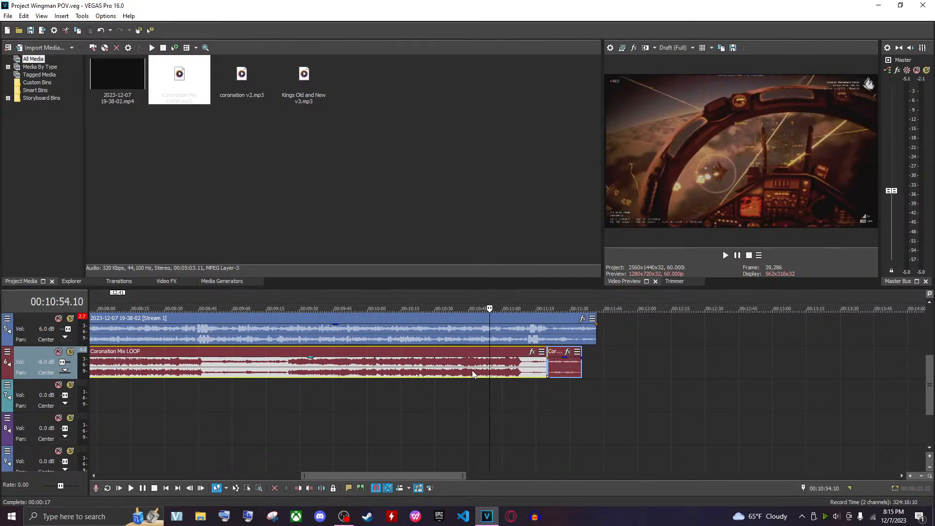
key("Left")
key("Left")
key("Left")
key("Left")
key("Left")
key("Left")
key("Left")
key("Left")
key("Left")
key("Left")
key("Left")
key("Left")
key("Left")
key("Left")
key("Left")
key("Left")
key("Left")
key("Left")
key("Left")
key("Left")
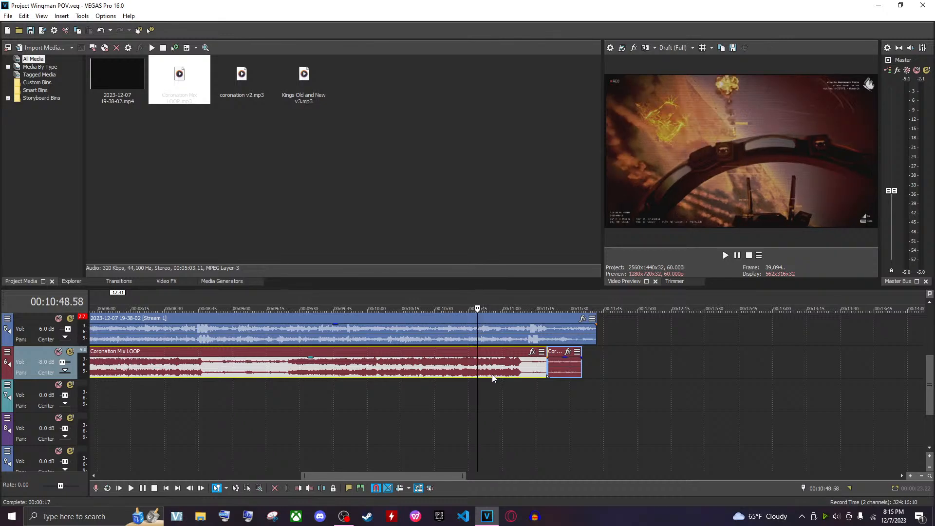
key("space")
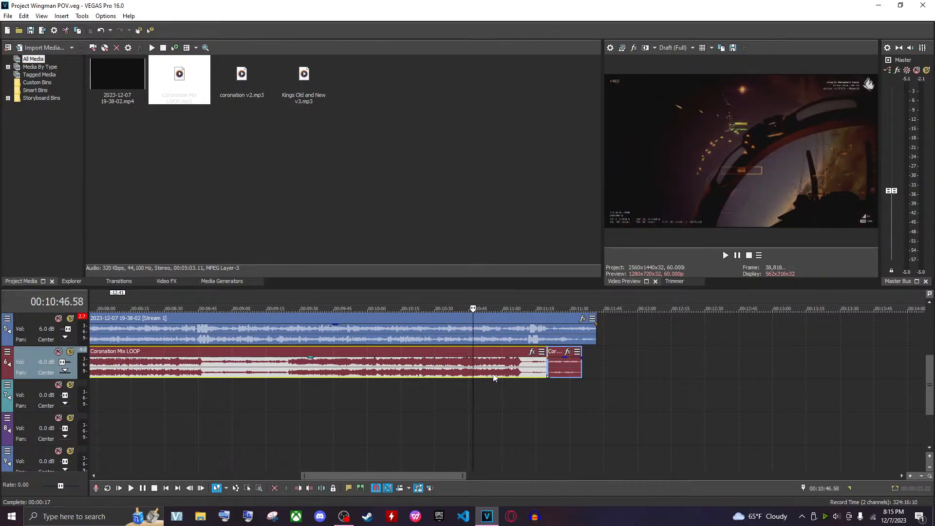
key("space")
key("space")
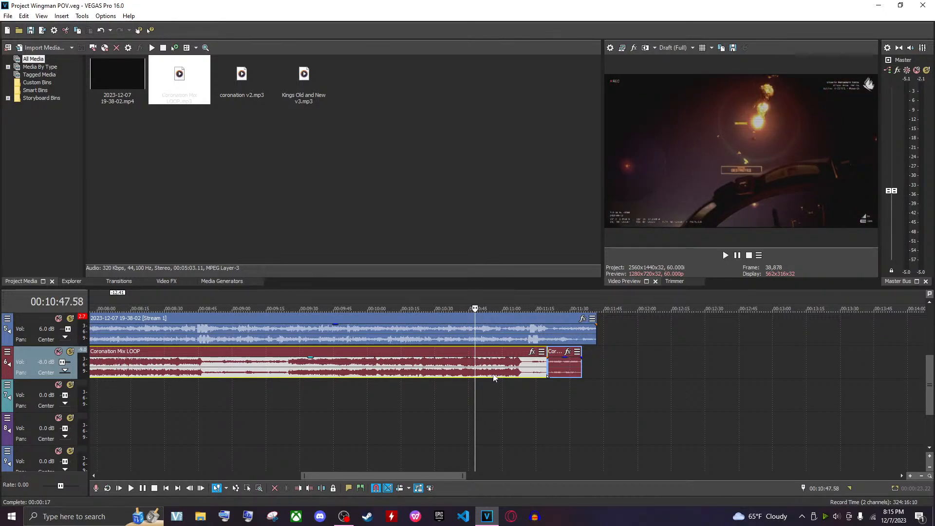
Move Coronation Mix LOOP earlier to start at about 00:07:01, overlapping the end of Kings Old and New v3
left_click_drag(494, 377, 453, 378)
scroll(399, 393, "down", 4)
left_click(320, 380)
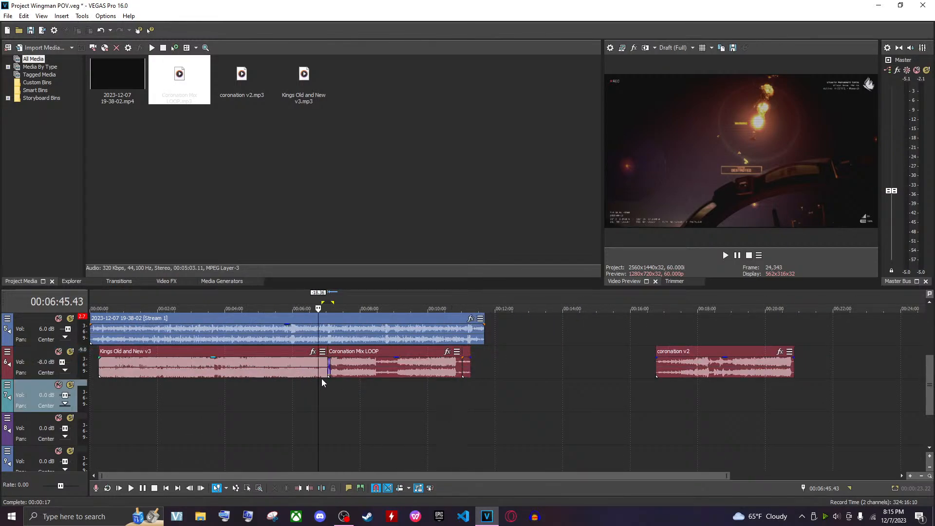
left_click(329, 375)
scroll(375, 405, "up", 8)
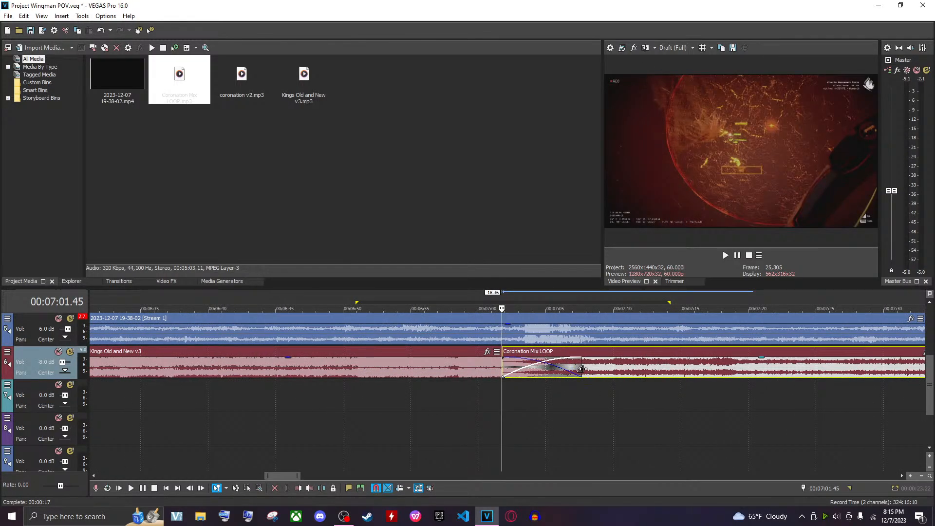
Move Coronation Mix LOOP down onto the next audio track at the same time and play the transition
mouse_move(586, 372)
left_mouse_down()
mouse_move(598, 385)
mouse_move(592, 390)
left_mouse_up()
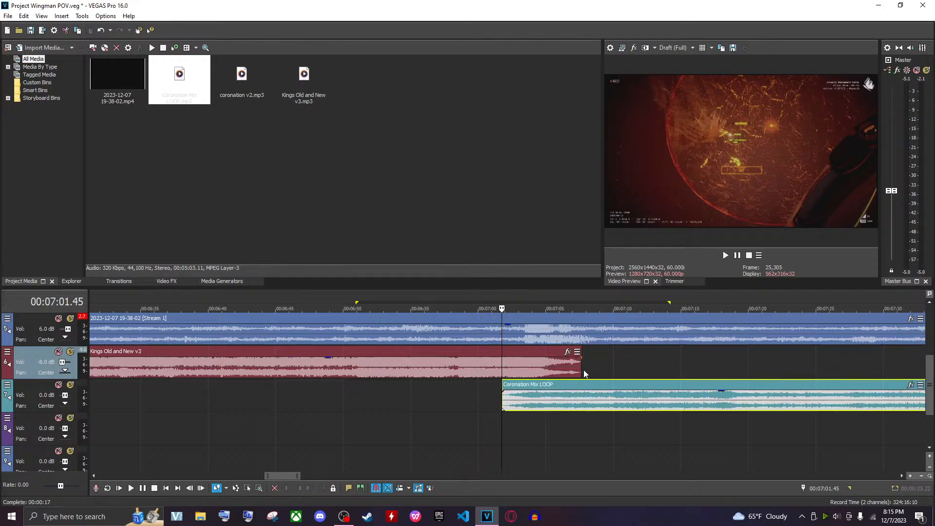
key("space")
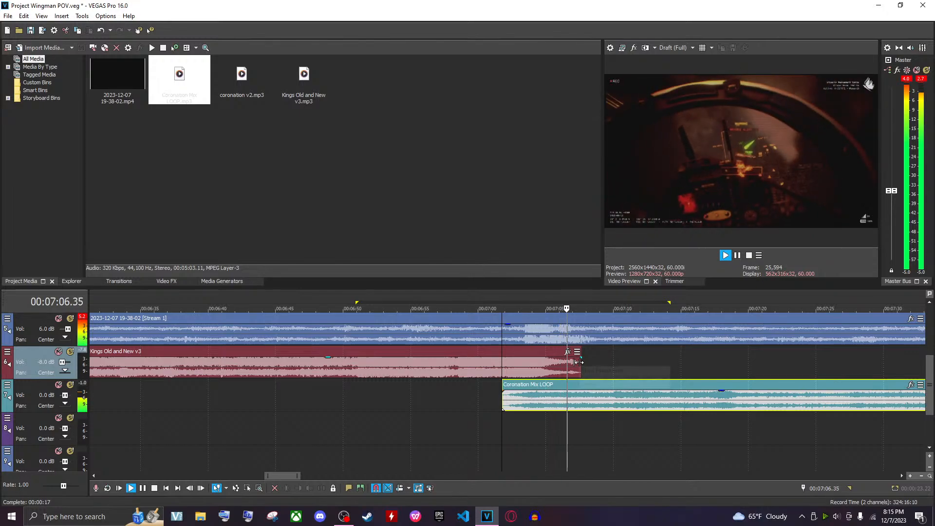
Play back the coronation v2 event further along the timeline
scroll(577, 364, "down", 10)
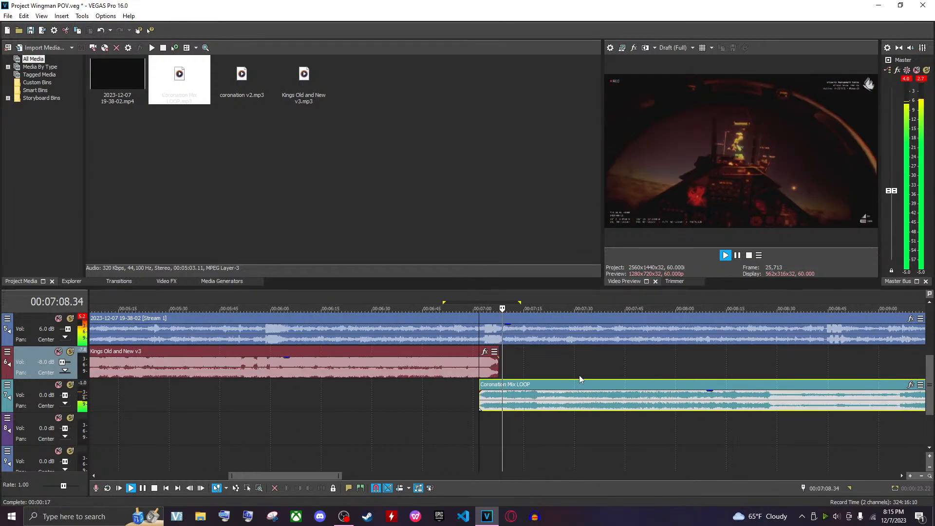
left_click(554, 371)
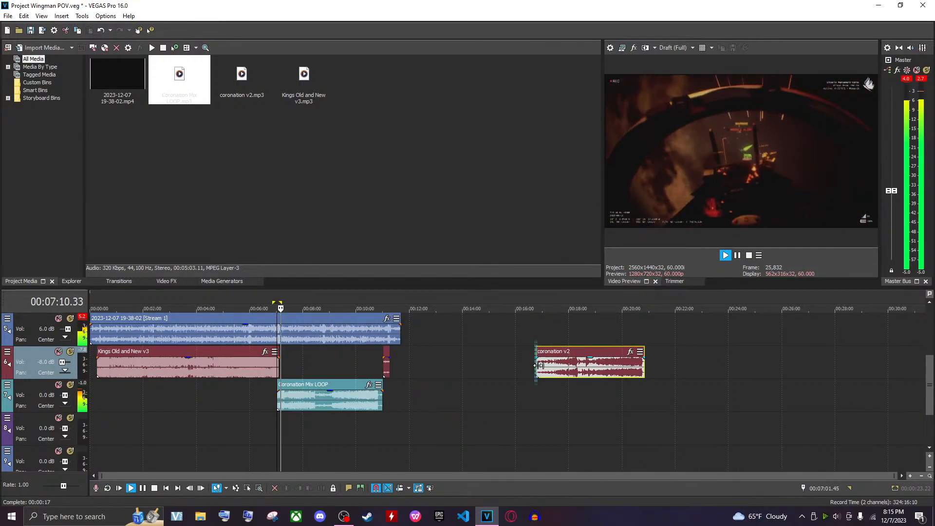
scroll(599, 382, "up", 3)
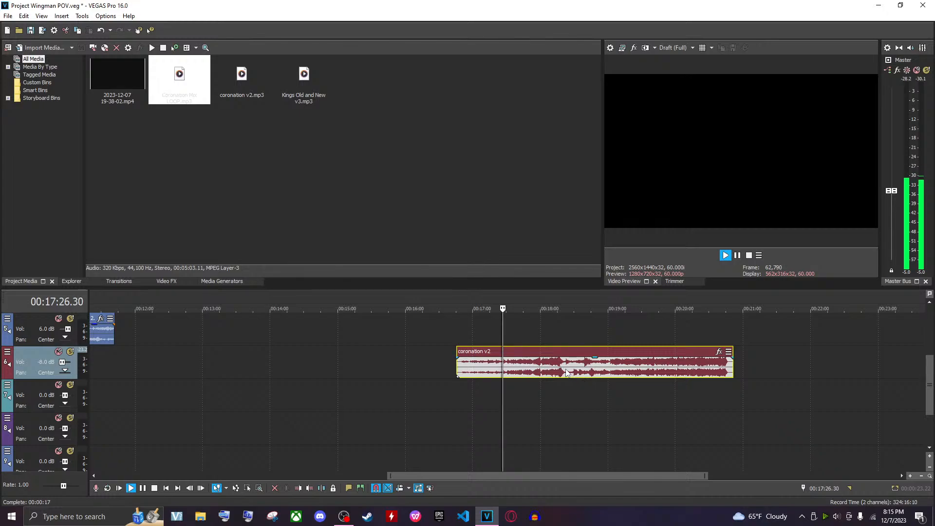
left_click(534, 371)
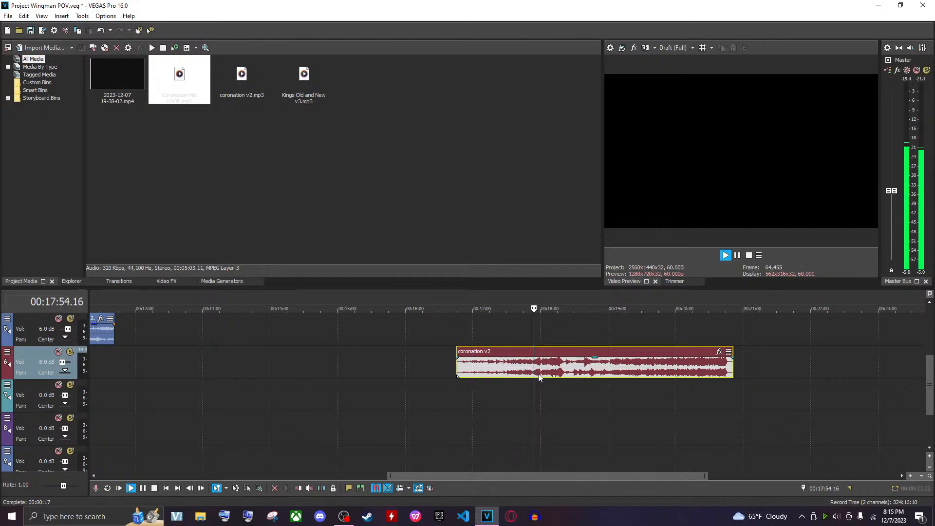
key("space")
Delete Coronation Mix LOOP, then undo the last three edits
scroll(572, 384, "down", 4)
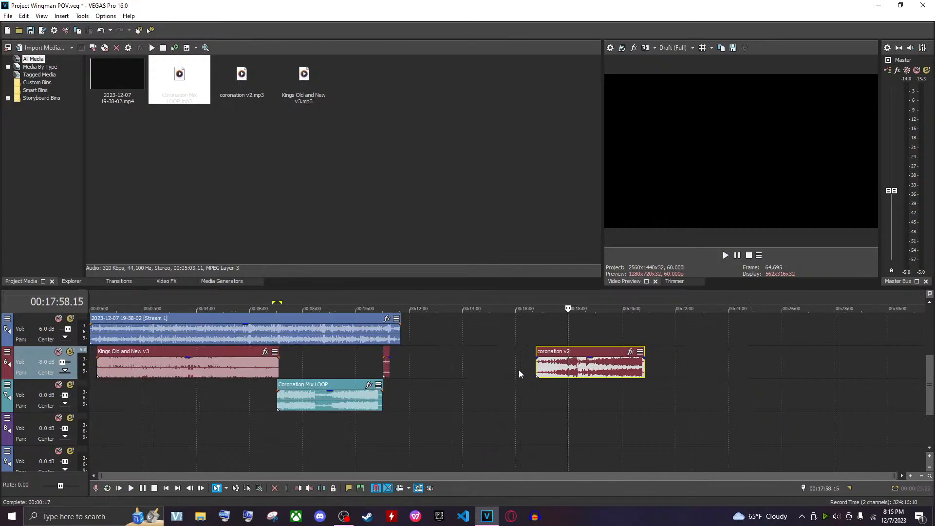
left_click(368, 400)
key("Delete")
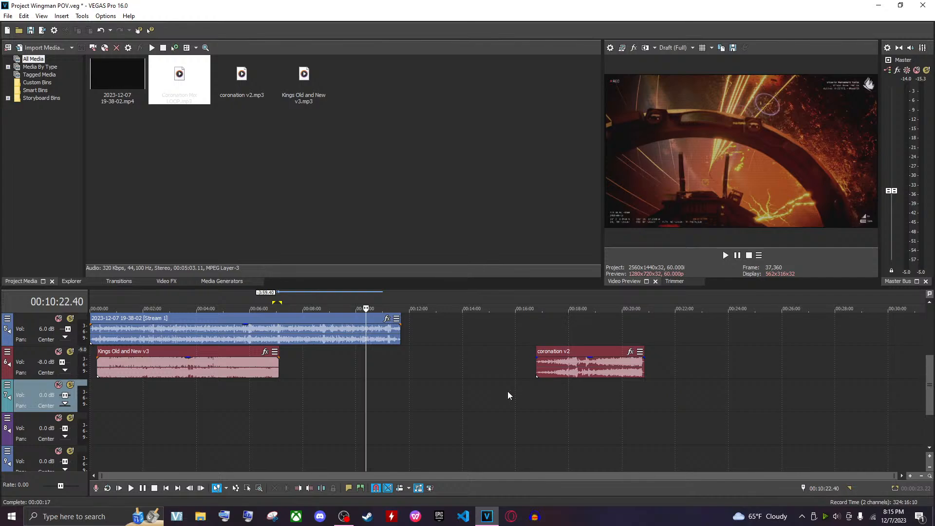
key("ctrl+z")
key("ctrl+z")
key("ctrl+z")
key("ctrl+z")
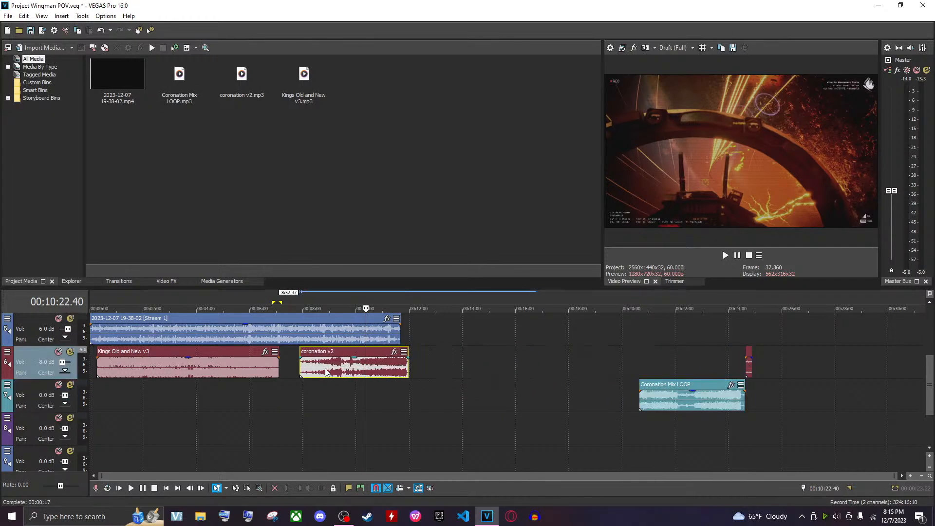
Move coronation v2 left to start right where Kings Old and New v3 ends, and play back its end
left_click_drag(368, 374, 341, 372)
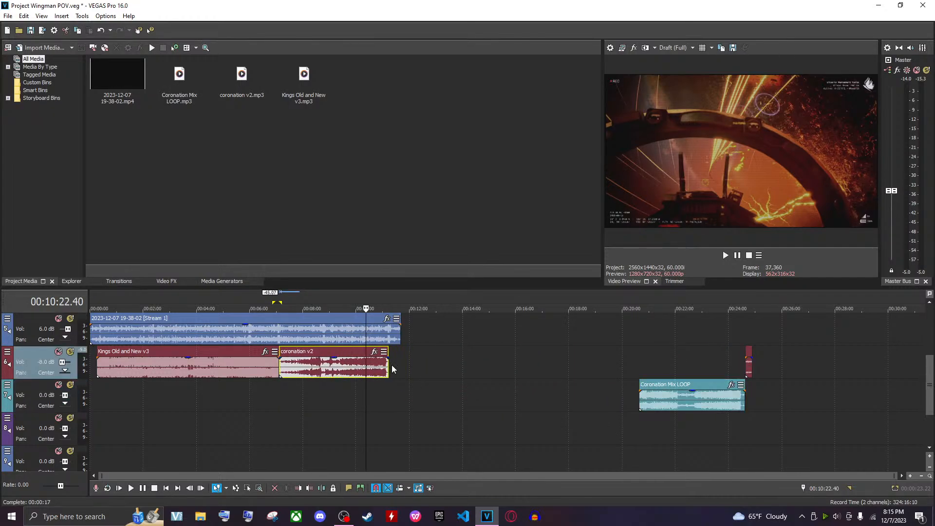
scroll(393, 367, "up", 4)
scroll(548, 371, "up", 2)
left_click(575, 373)
key("space")
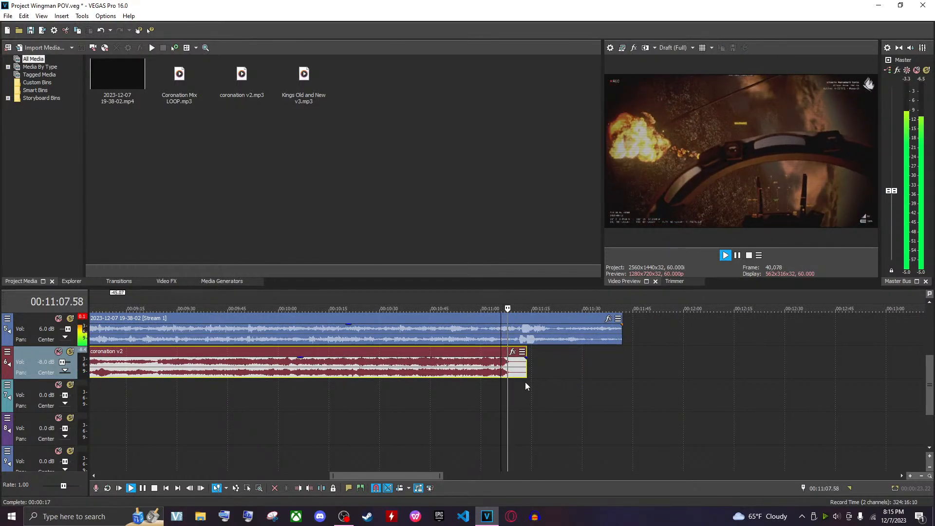
key("space")
Move Coronation Mix LOOP onto the main music track, directly after the end of coronation v2
scroll(523, 380, "down", 6)
left_click_drag(826, 413, 627, 403)
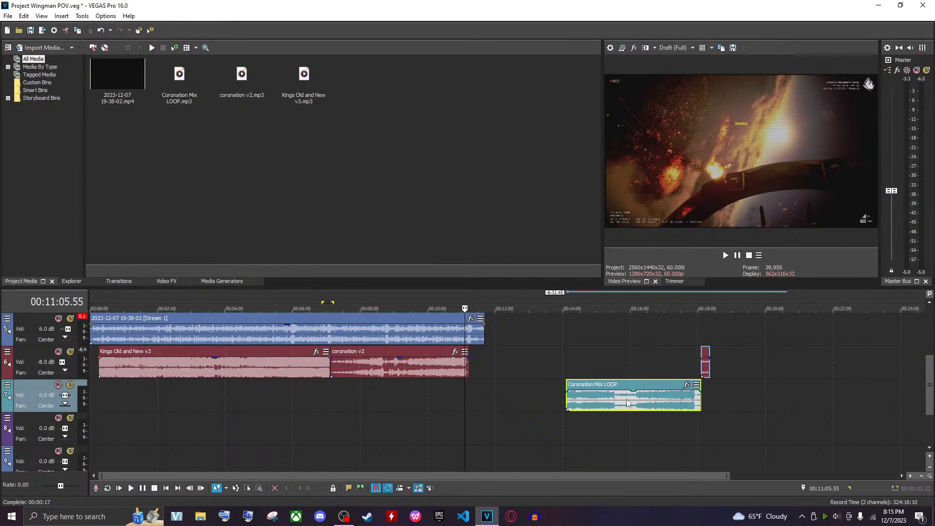
left_click_drag(567, 404, 480, 370)
left_click(462, 370)
scroll(536, 376, "up", 5)
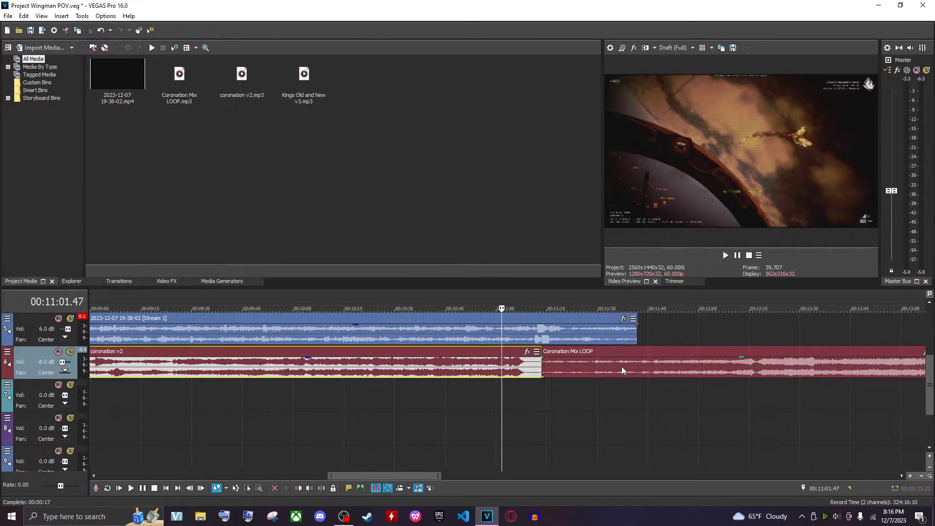
left_click_drag(622, 370, 604, 371)
scroll(301, 404, "down", 5)
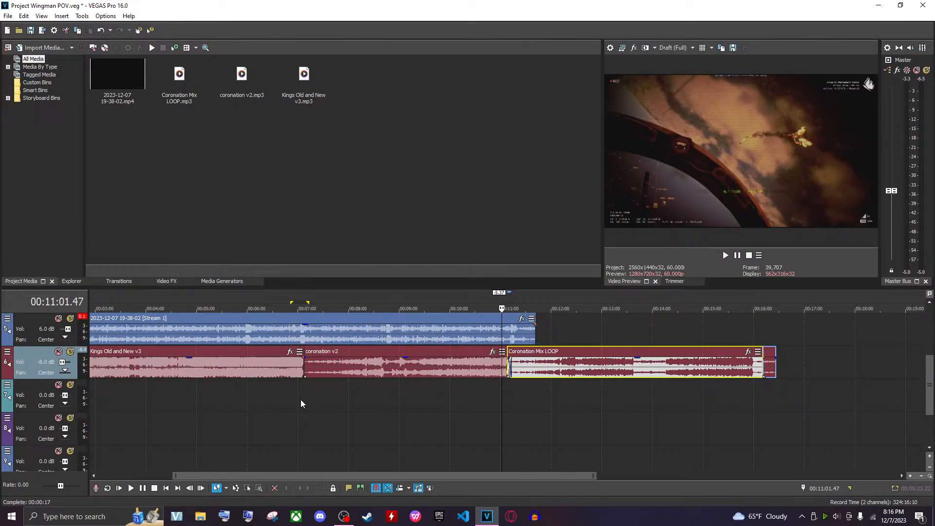
Split coronation v2 near its start, delete the front piece, and slide the rest left toward Kings Old and New v3
left_click(331, 372)
key("s")
left_click(312, 372)
key("Delete")
left_click_drag(368, 377, 352, 381)
scroll(521, 383, "left", 6)
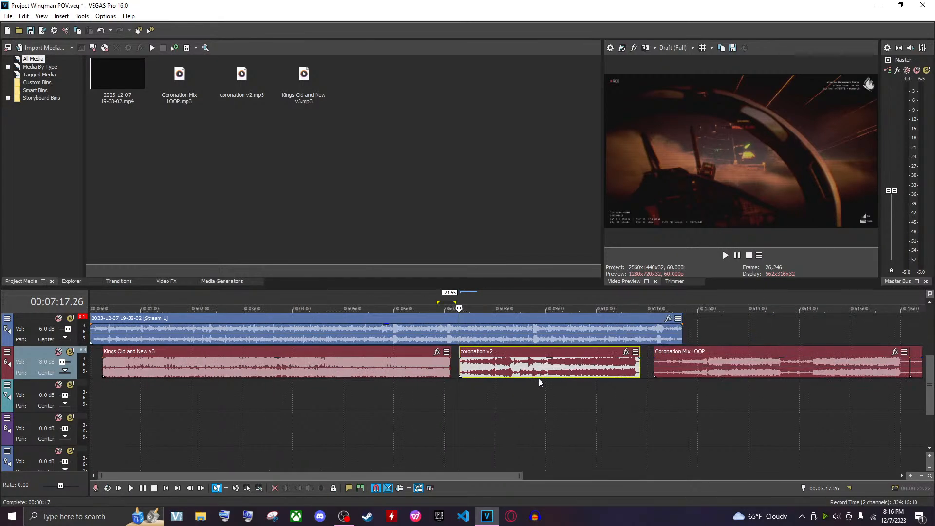
Play back around the end of coronation v2 at about 00:10:47
left_click(637, 388)
scroll(614, 411, "up", 5)
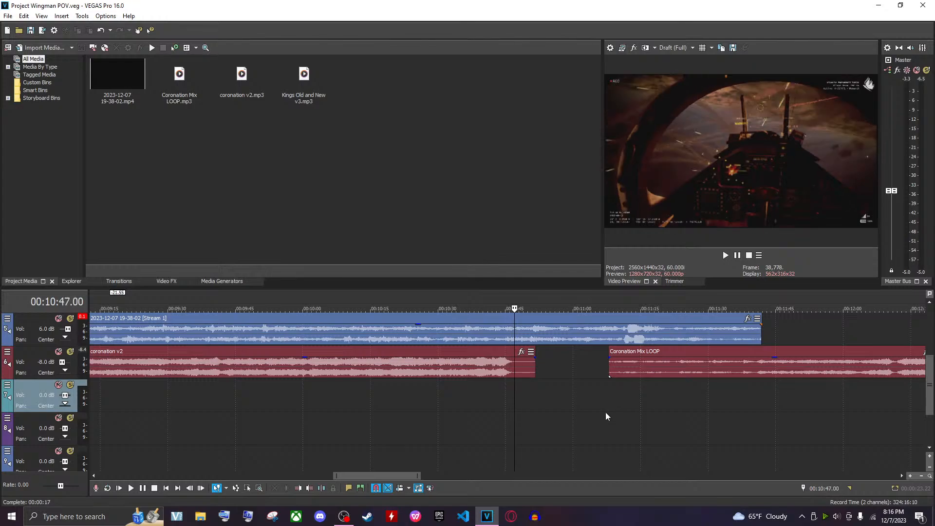
left_click(543, 369)
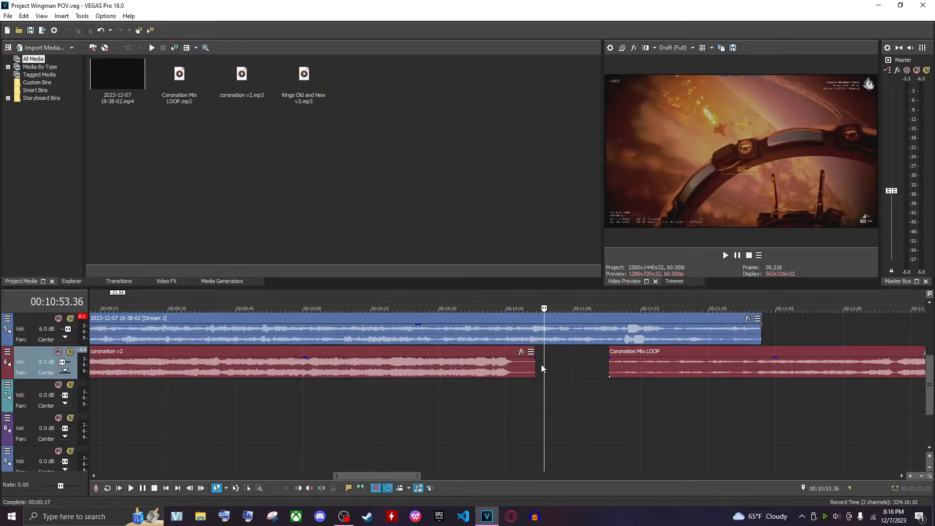
key("j")
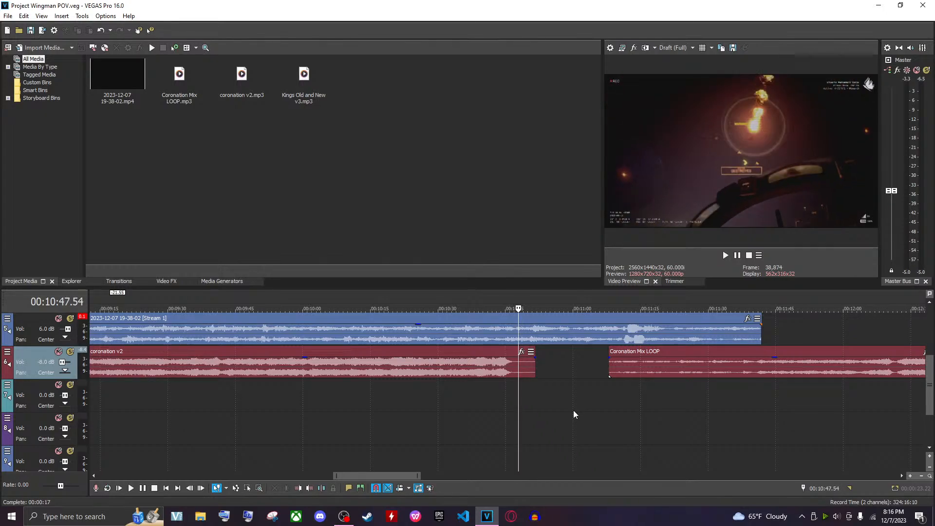
scroll(573, 410, "up", 2)
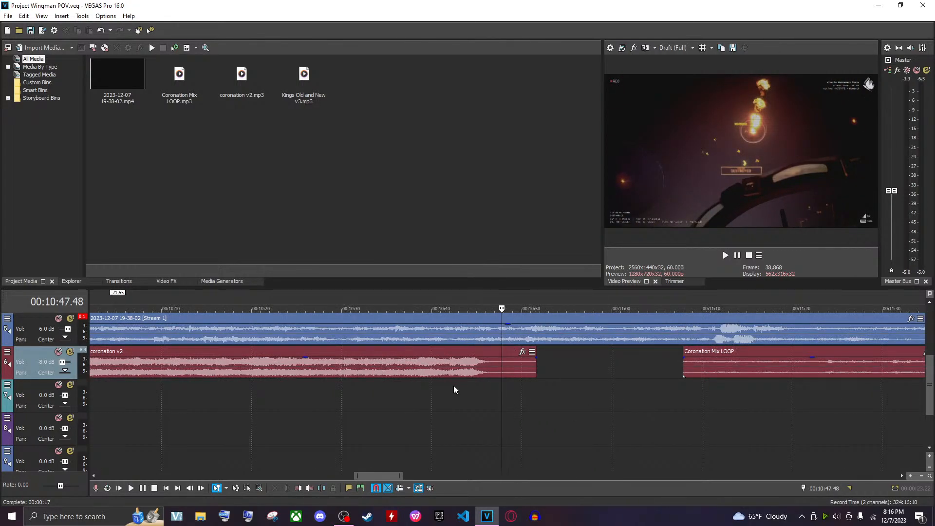
Place a marker at about 00:10:48 near the end of coronation v2 and play back around it
left_click(474, 374)
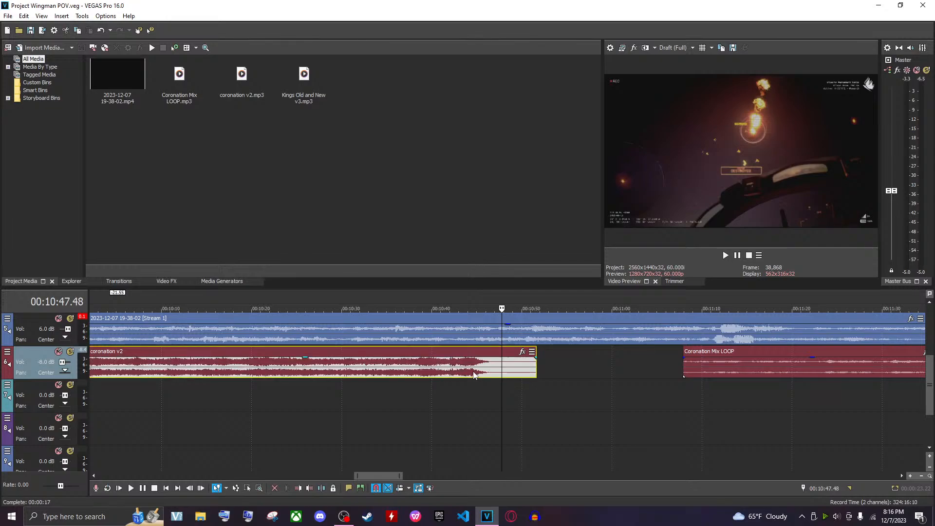
mouse_move(473, 375)
left_mouse_down()
mouse_move(500, 370)
mouse_move(476, 367)
left_mouse_up()
key("m")
left_click(484, 373)
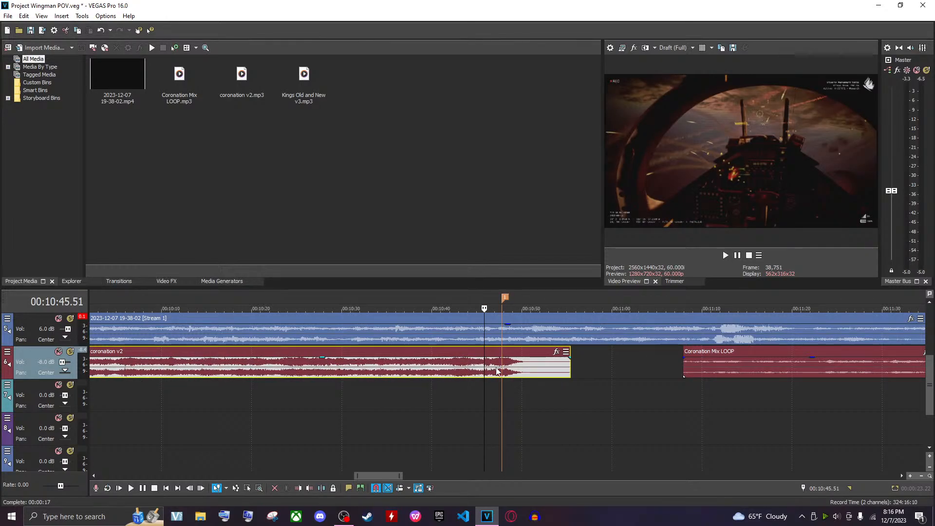
key("space")
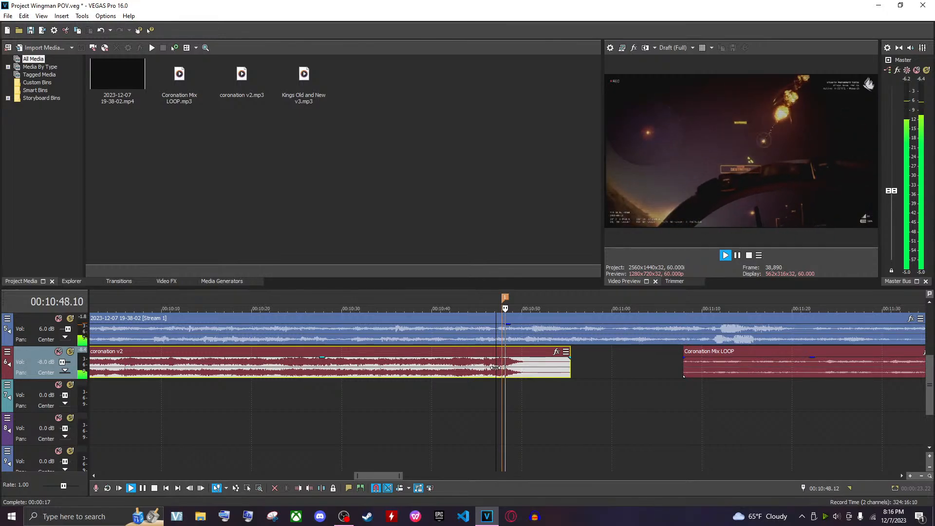
key("space")
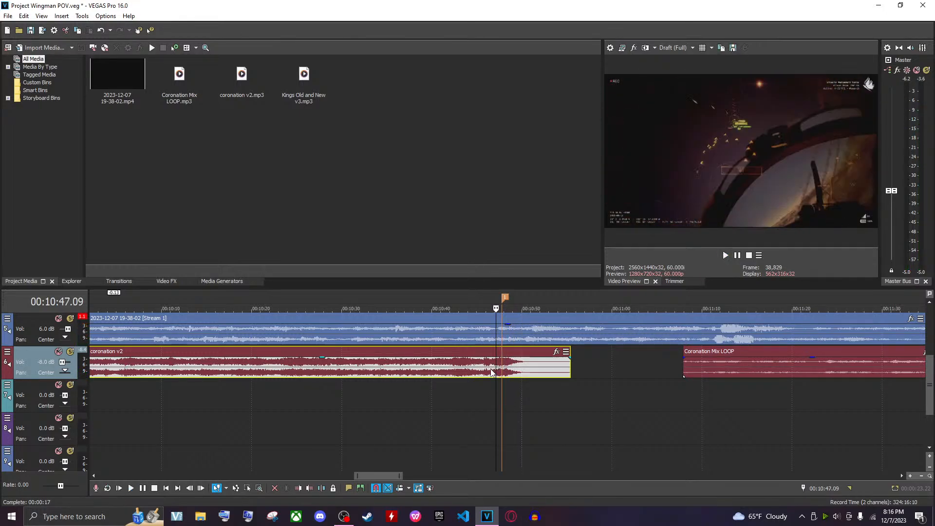
Nudge coronation v2 slightly earlier and play back around the marker
left_click_drag(494, 368, 491, 374)
key("space")
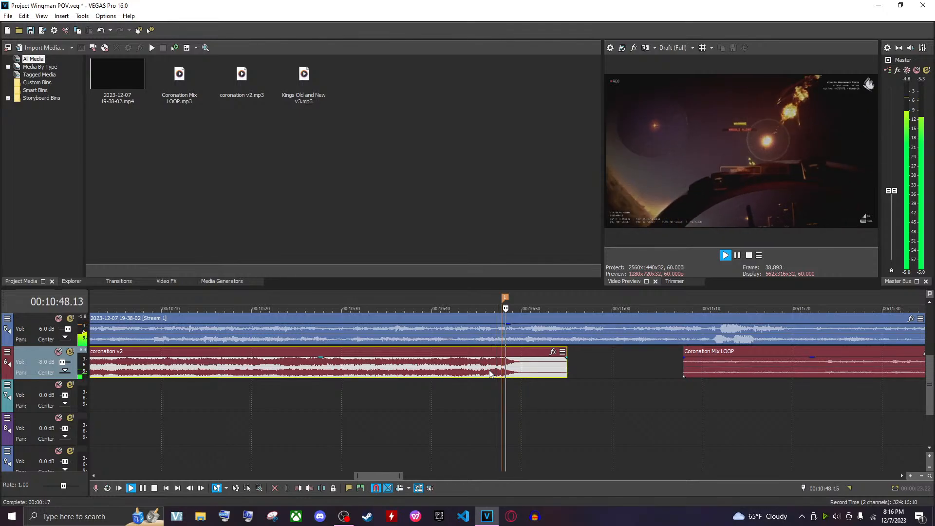
key("space")
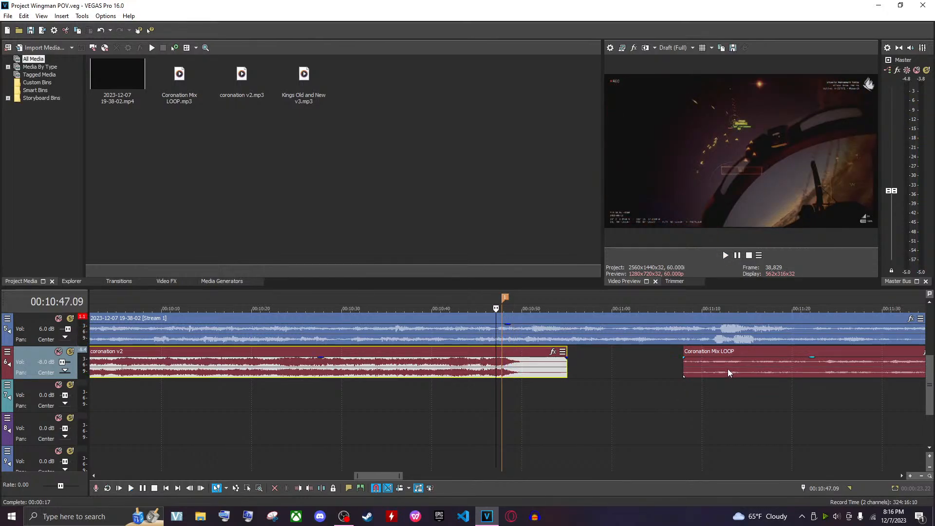
Move Coronation Mix LOOP left to overlap the end of coronation v2 from about 00:10:49 and play the crossfade
left_click_drag(727, 373, 564, 376)
left_click(508, 375)
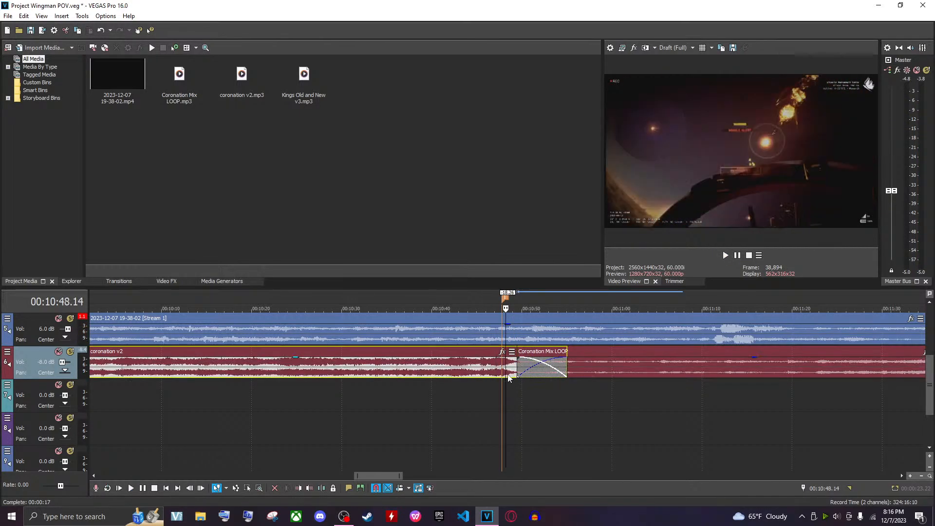
key("space")
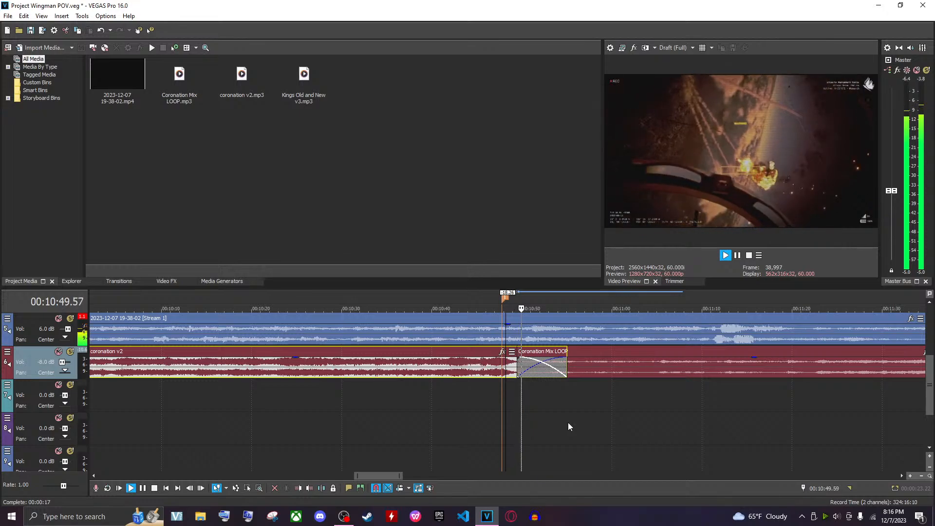
Split Coronation Mix LOOP at about 00:11:29
scroll(569, 424, "down", 3)
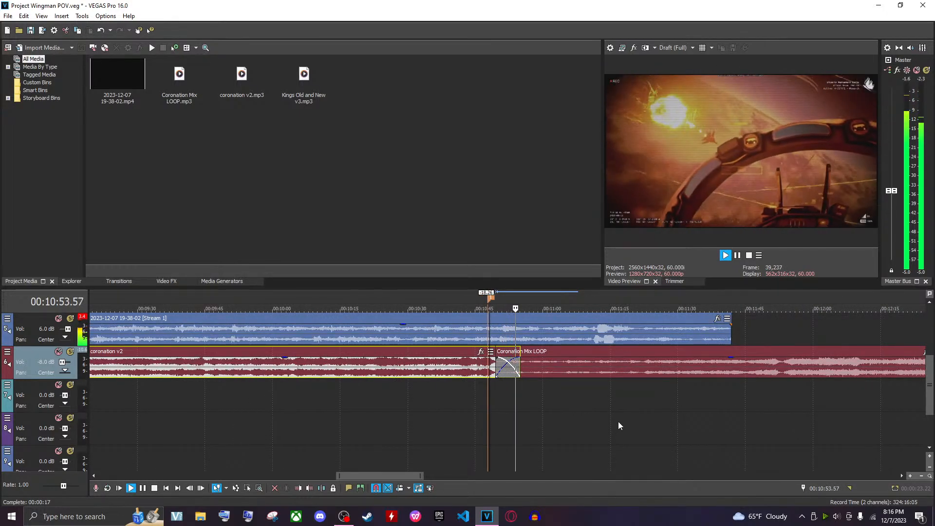
left_click(772, 373)
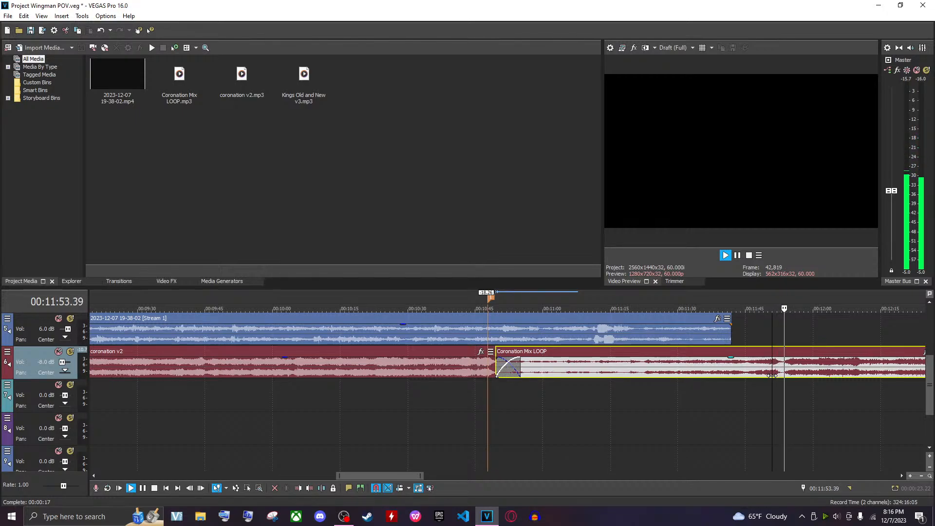
key("space")
left_click(677, 375)
key("s")
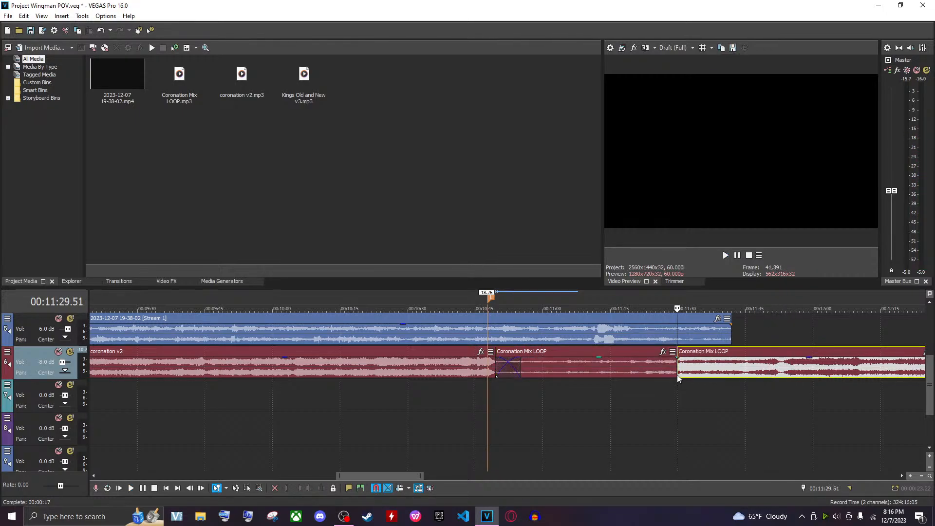
Delete the earlier part of the split Coronation Mix LOOP and slide the remaining part left to start about 00:10:52
left_click(626, 370)
key("Delete")
left_click_drag(764, 367, 600, 376)
left_click(613, 375)
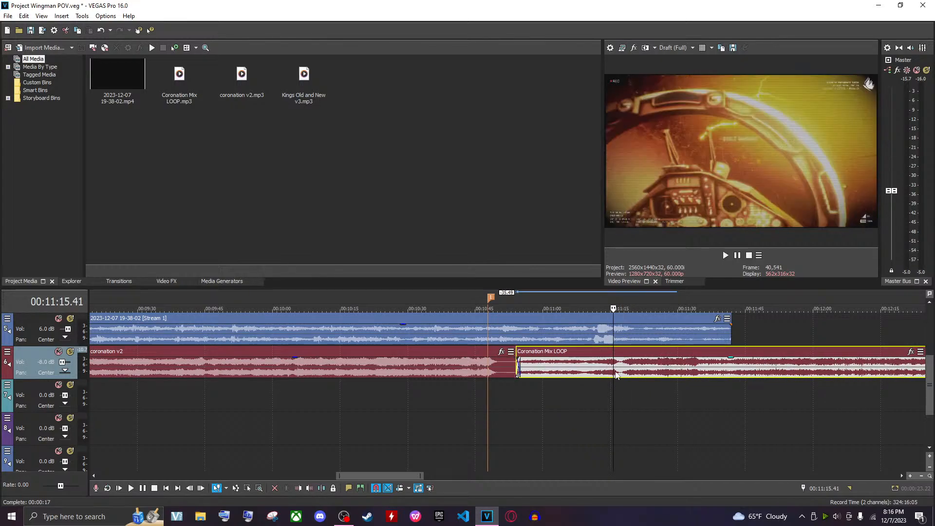
Move Coronation Mix LOOP right to start about 00:11:05, leaving a gap after coronation v2, and play back
left_click(614, 399)
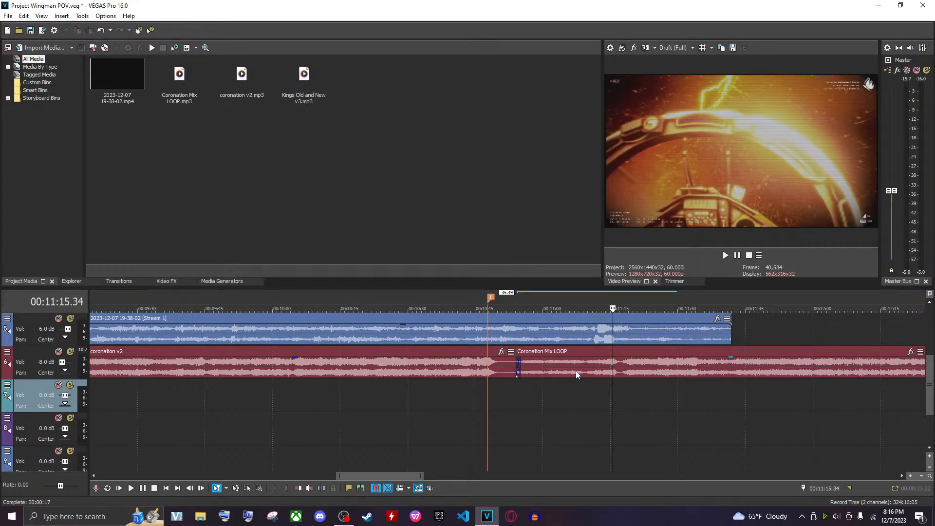
left_click_drag(576, 374, 635, 373)
left_click(550, 369)
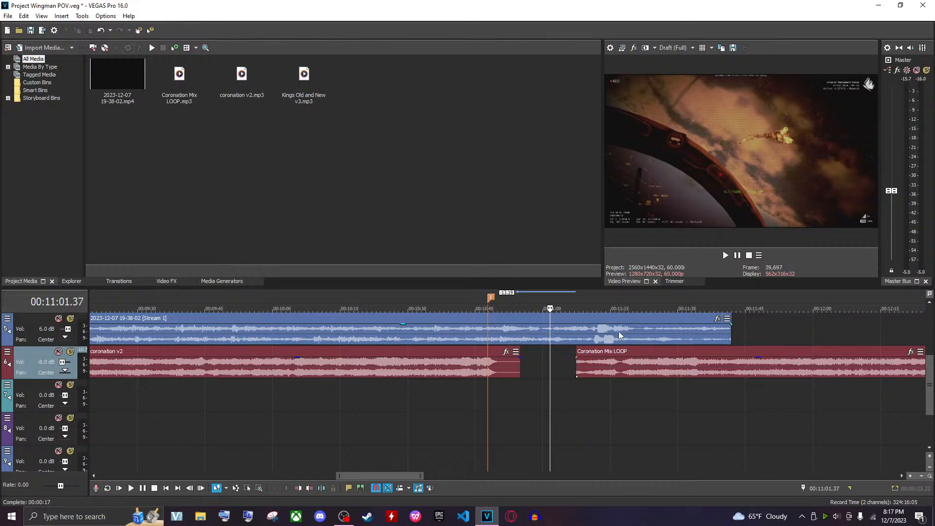
left_click(597, 341)
key("space")
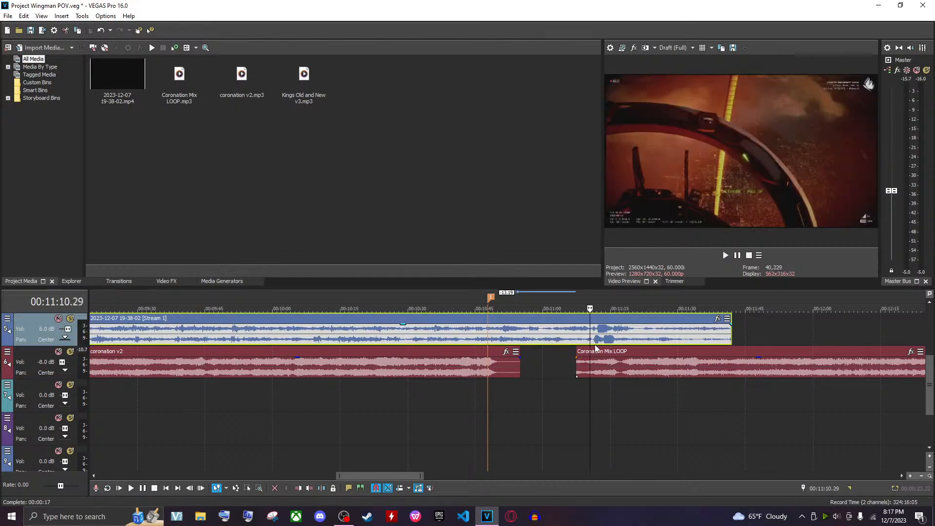
Move Coronation Mix LOOP left to start about 00:11:00 and play back the gap
scroll(645, 374, "up", 3)
left_click_drag(644, 373, 572, 376)
key("space")
left_click(487, 397)
key("space")
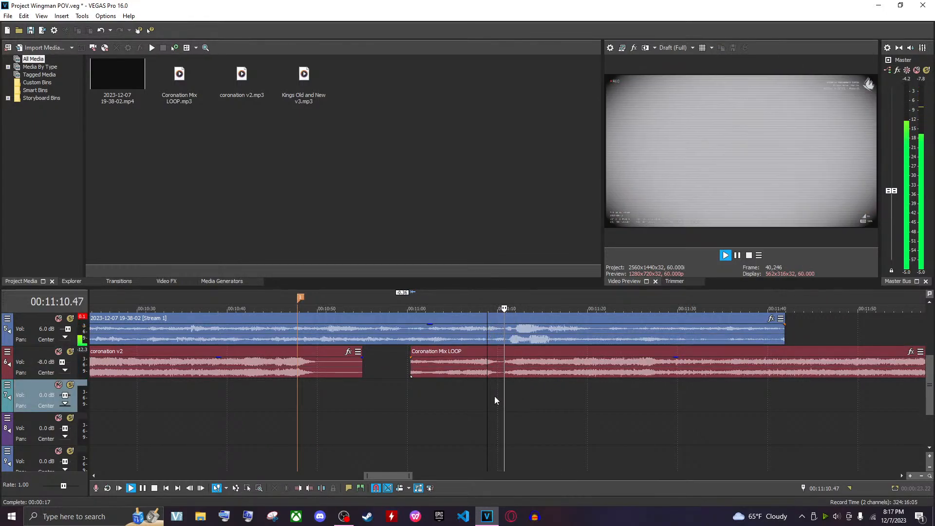
Nudge Coronation Mix LOOP slightly earlier and play back its start
scroll(495, 396, "up", 3)
key("space")
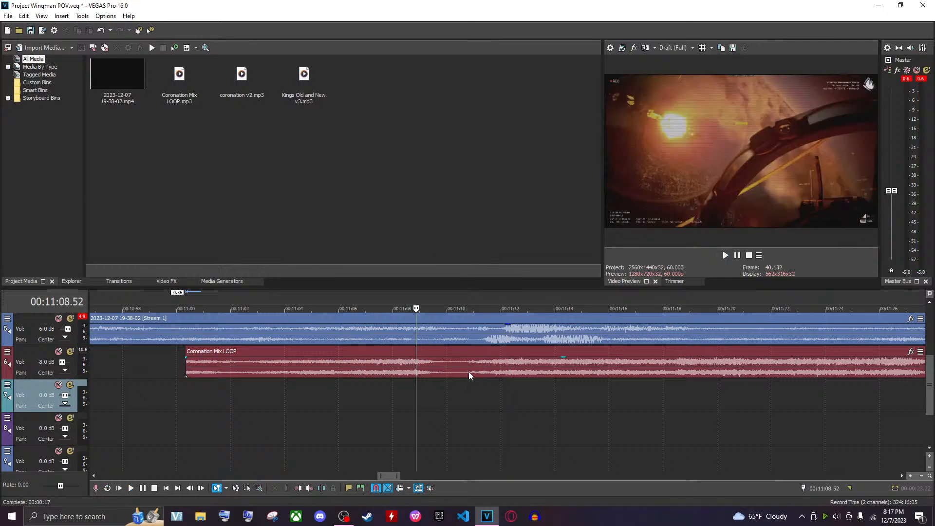
left_click(467, 375)
left_click_drag(464, 378, 458, 378)
left_click(468, 342)
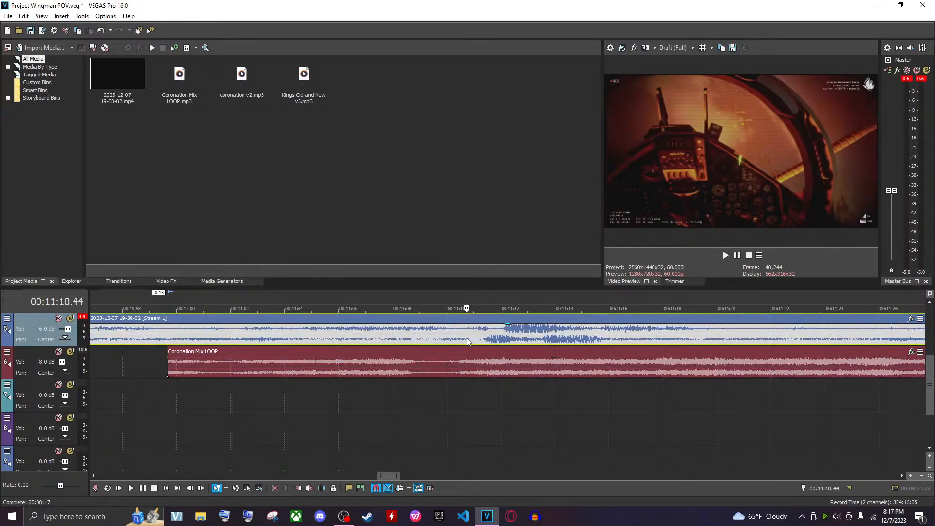
key("space")
key("space")
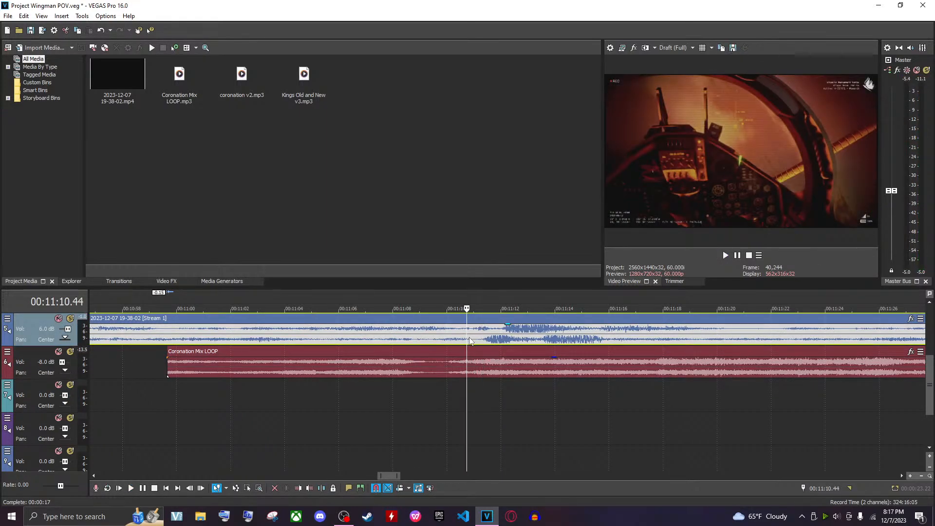
key("space")
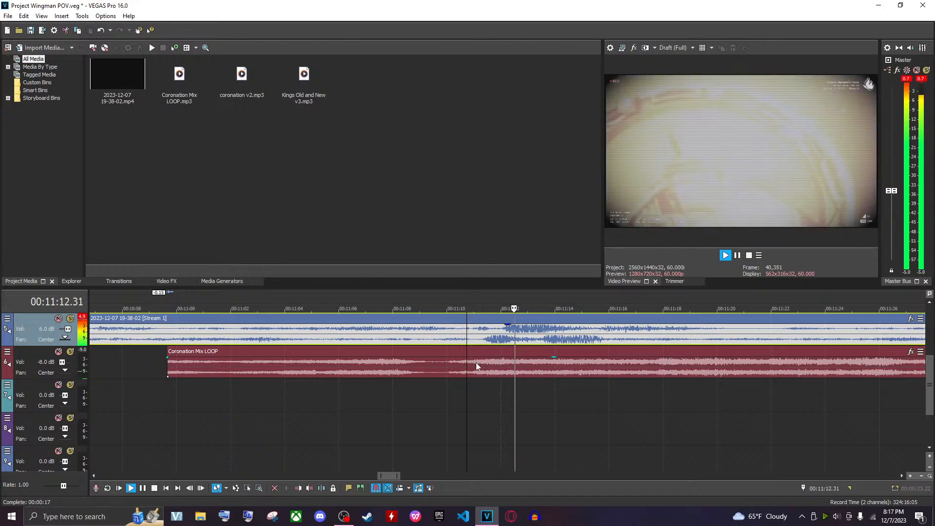
Drag Coronation Mix LOOP left to overlap the end of coronation v2 from about 00:10:48, forming a crossfade, and play it
scroll(478, 442, "down", 4)
key("space")
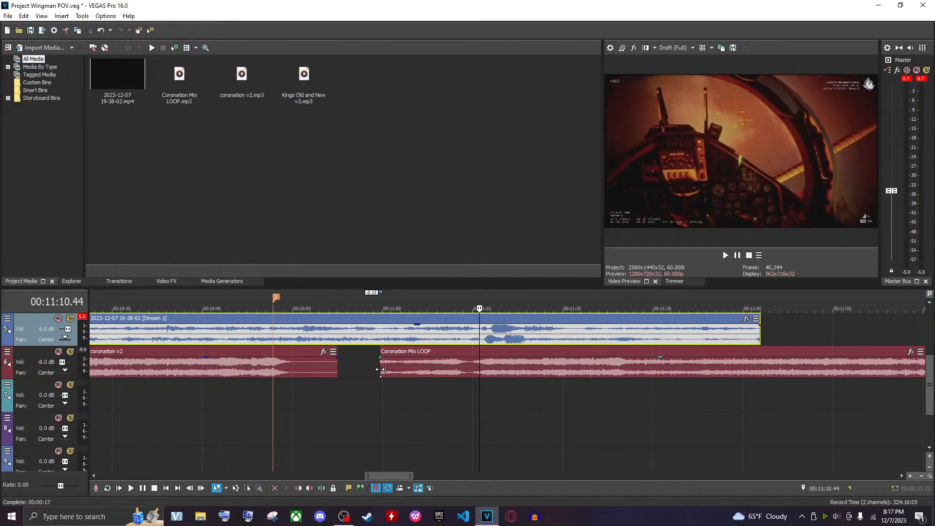
left_click_drag(381, 370, 285, 371)
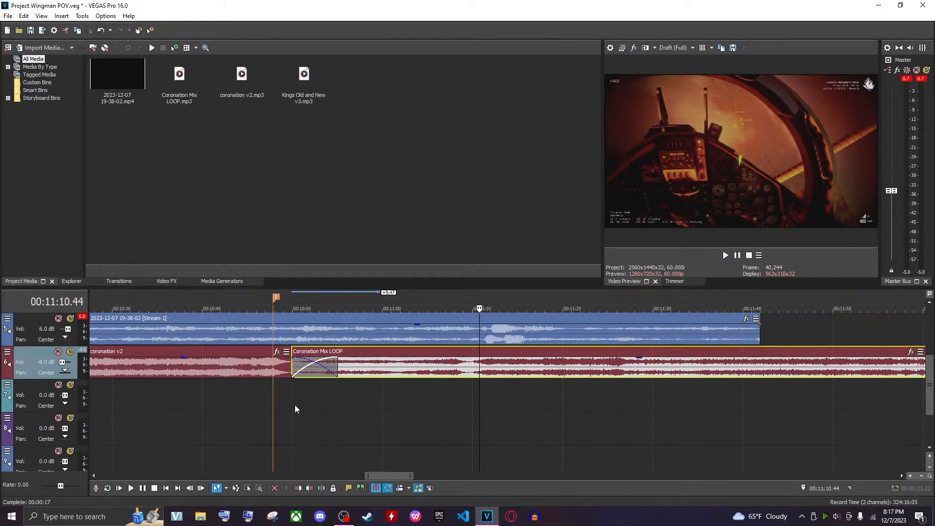
left_click(294, 409)
left_click(265, 408)
key("space")
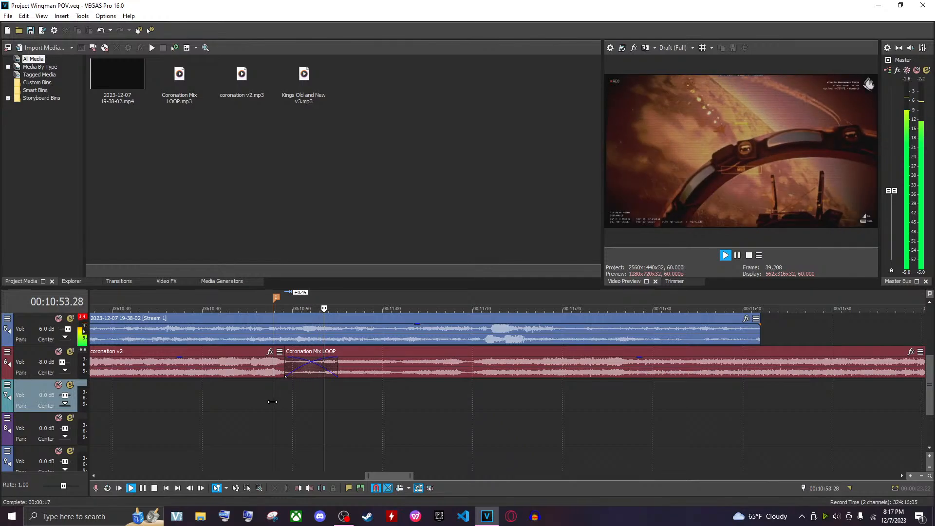
scroll(274, 403, "down", 8)
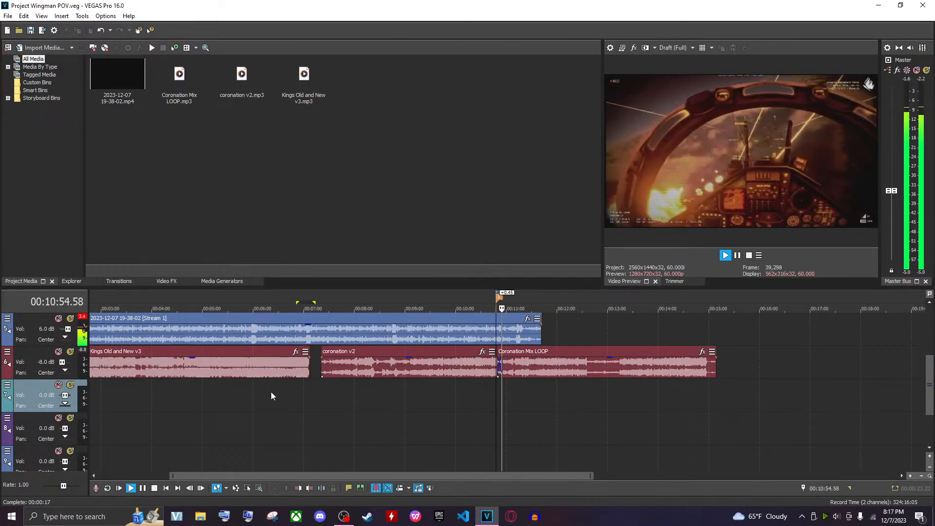
right_click(352, 369)
key("Escape")
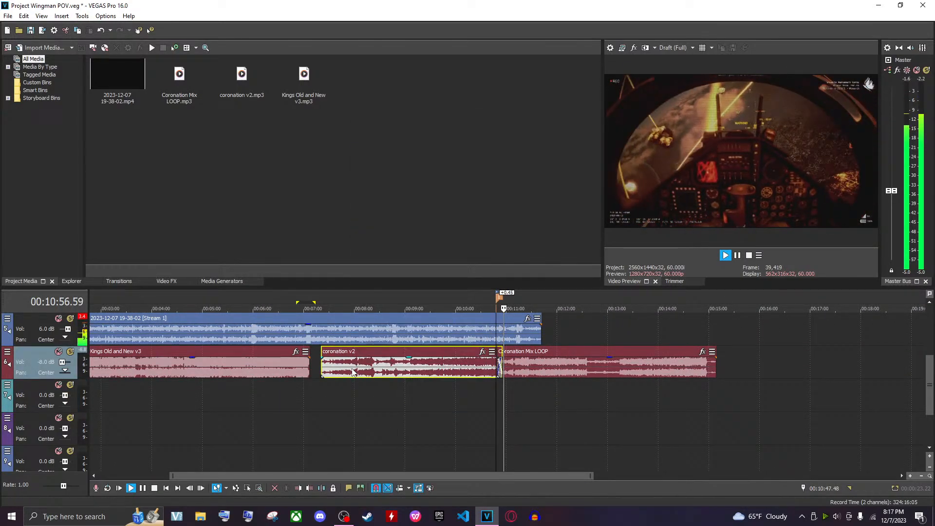
right_click(551, 372)
key("Escape")
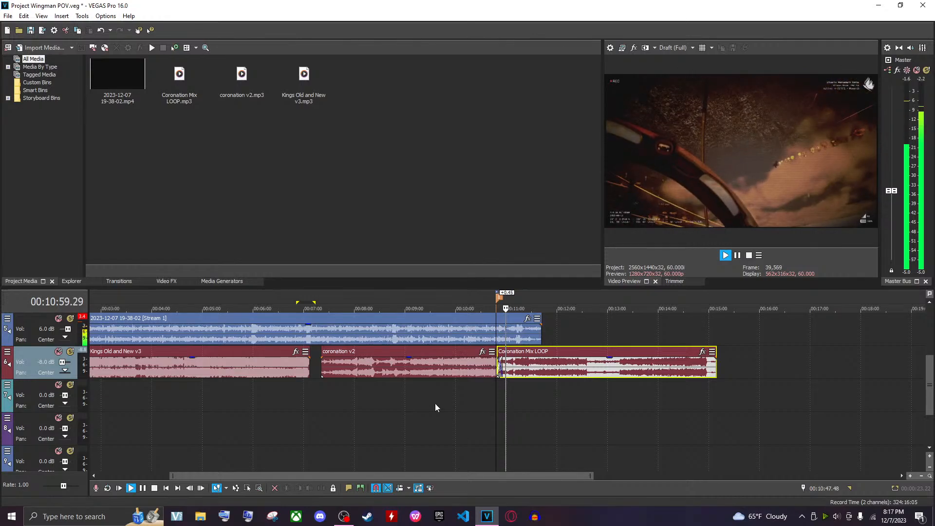
Move coronation v2 and Coronation Mix LOOP together down to the next empty audio track
key("space")
left_click(407, 364, "ctrl")
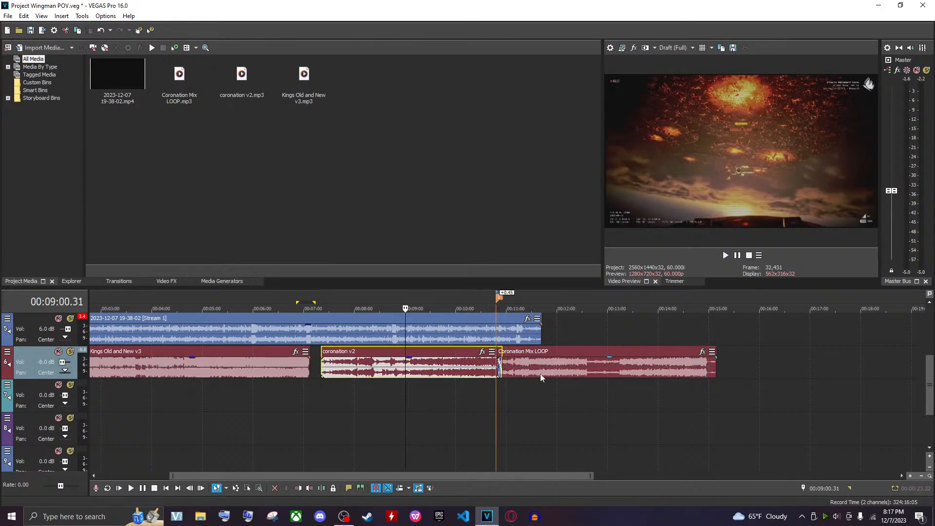
left_click_drag(361, 383, 362, 390)
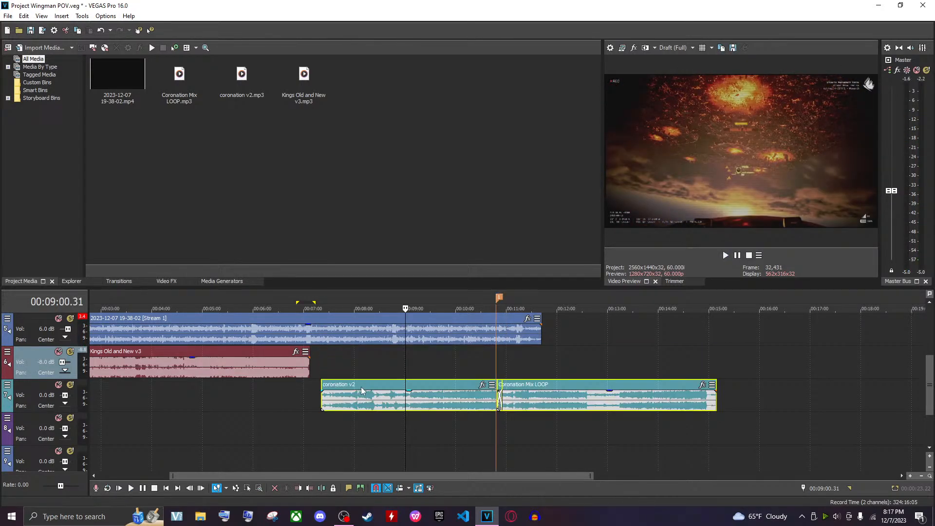
Nudge coronation v2 slightly earlier and add a fade-in of about 24 seconds to it, playing back the start
left_click_drag(321, 403, 316, 402)
left_click(311, 399)
scroll(351, 445, "up", 6)
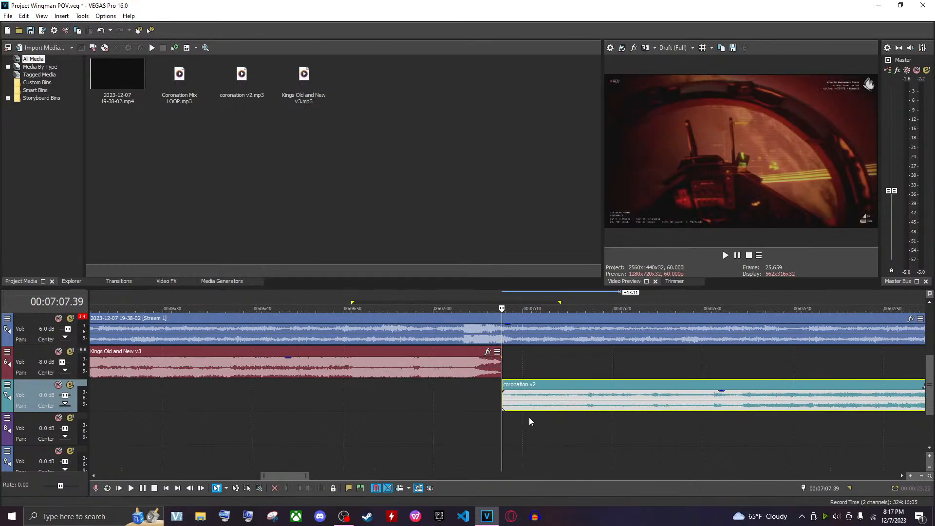
left_click_drag(503, 390, 726, 392)
left_click(482, 419)
scroll(485, 411, "down", 3)
key("space")
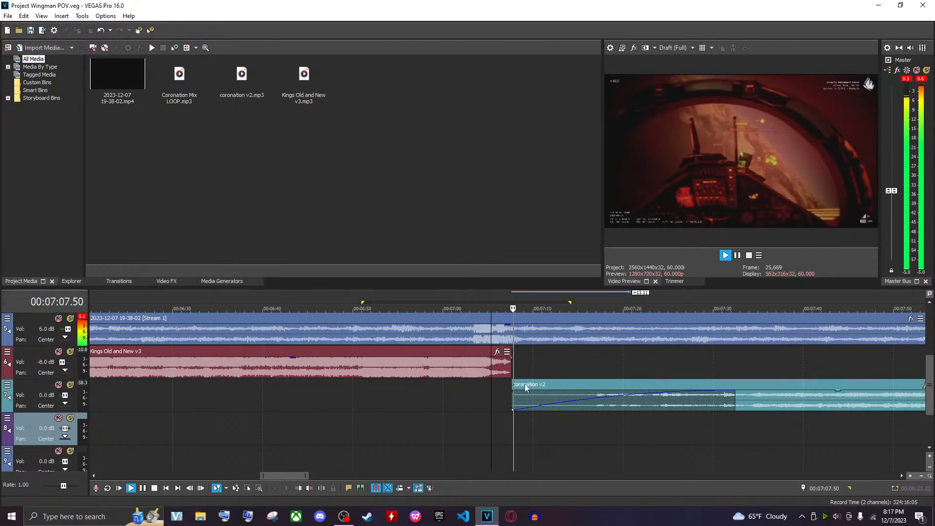
key("space")
Extend the end of Kings Old and New v3 to about 00:07:17 so it overlaps coronation v2's fade-in, and play it
left_click(509, 366)
scroll(526, 367, "up", 2)
left_click_drag(526, 368, 603, 367)
key("space")
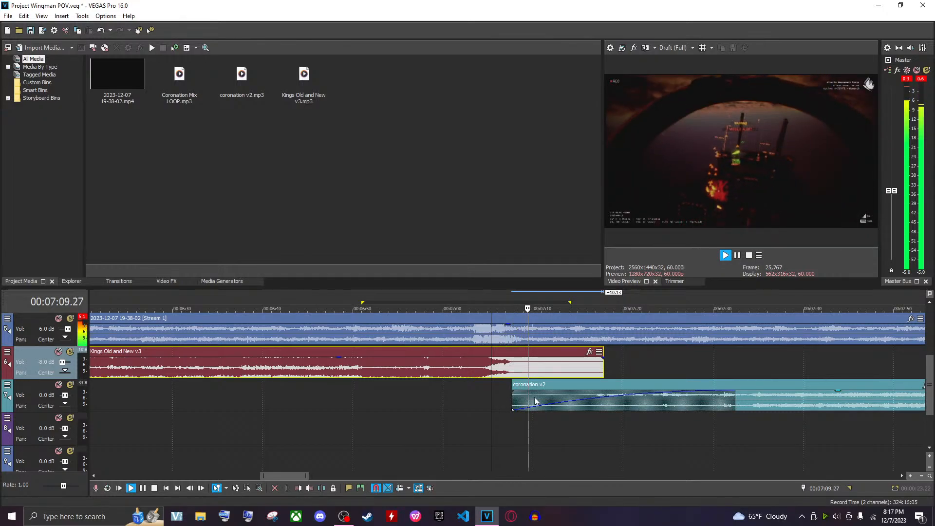
Raise the volume of the track holding coronation v2 to 2.0 dB
left_click(724, 404)
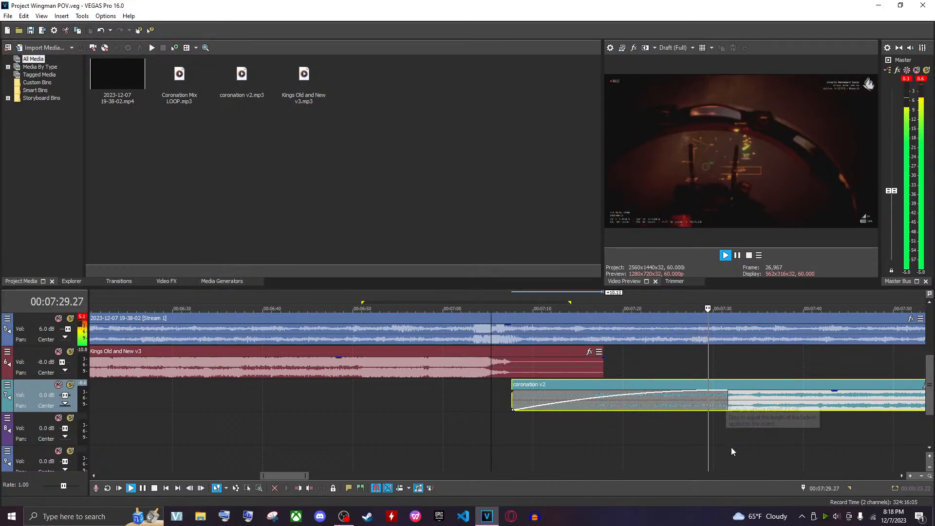
scroll(701, 462, "down", 6)
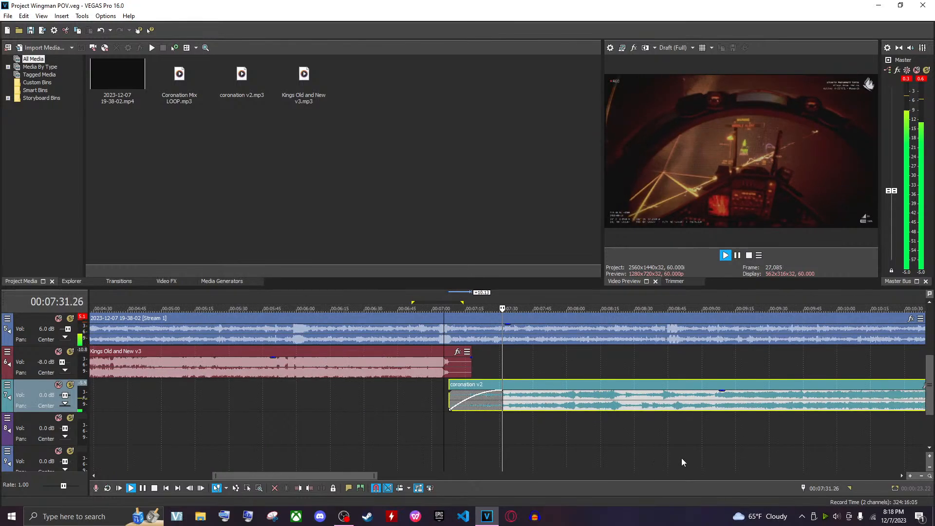
scroll(668, 453, "down", 2)
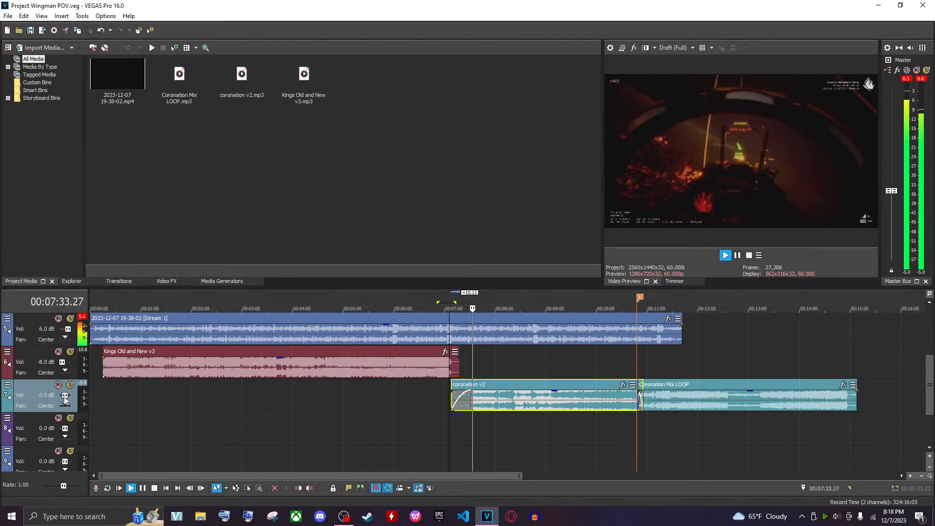
left_click_drag(66, 398, 66, 399)
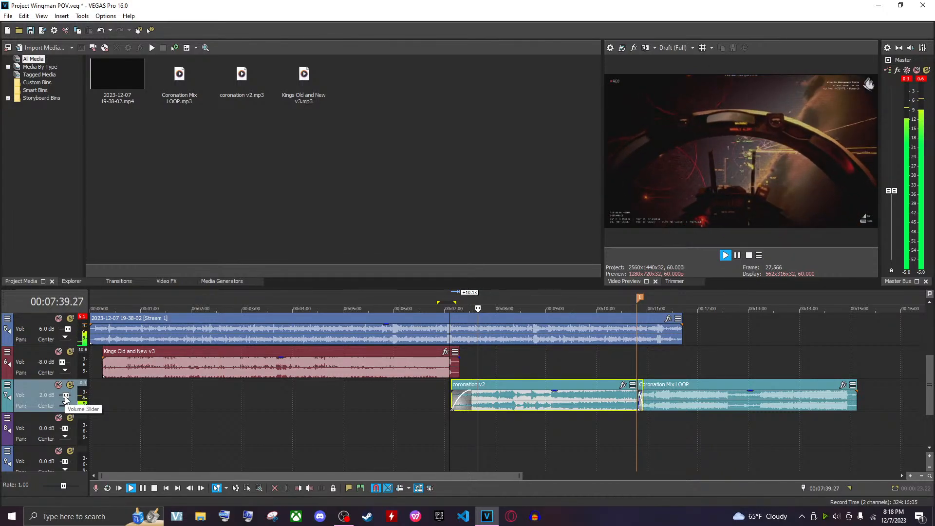
Play back the music transitions around coronation v2 and the Coronation Mix LOOP crossfade
left_click(513, 420)
key("space")
scroll(522, 422, "up", 2)
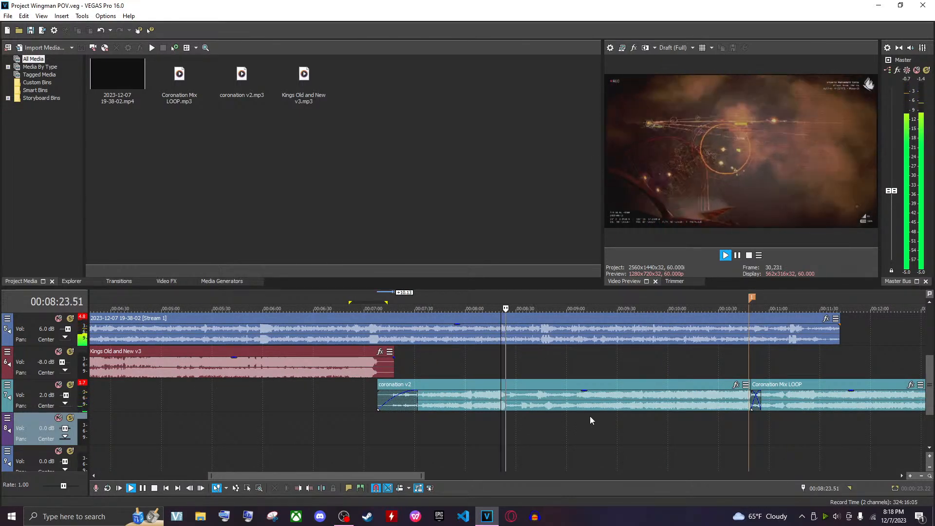
left_click(734, 421)
key("space")
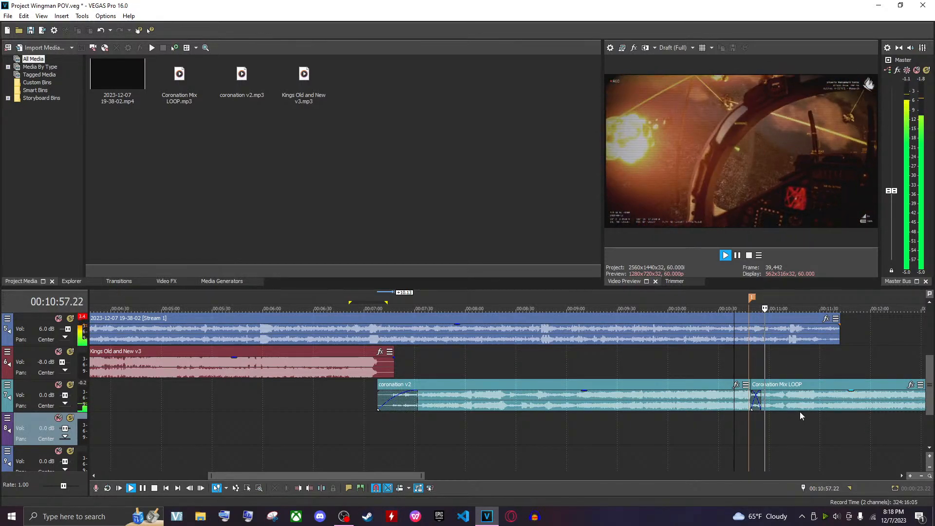
Split Coronation Mix LOOP at the end of the video around 00:11:41 and delete the part after it
left_click(779, 402)
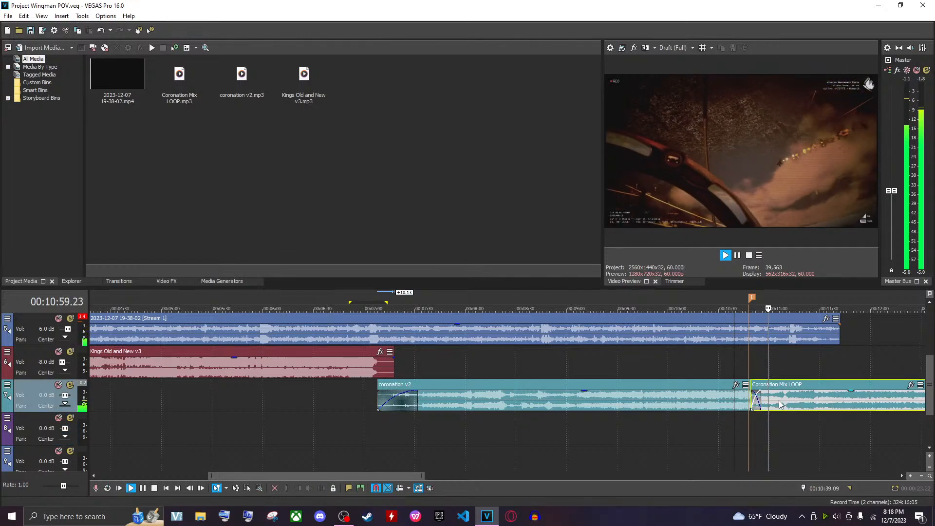
scroll(787, 423, "up", 4)
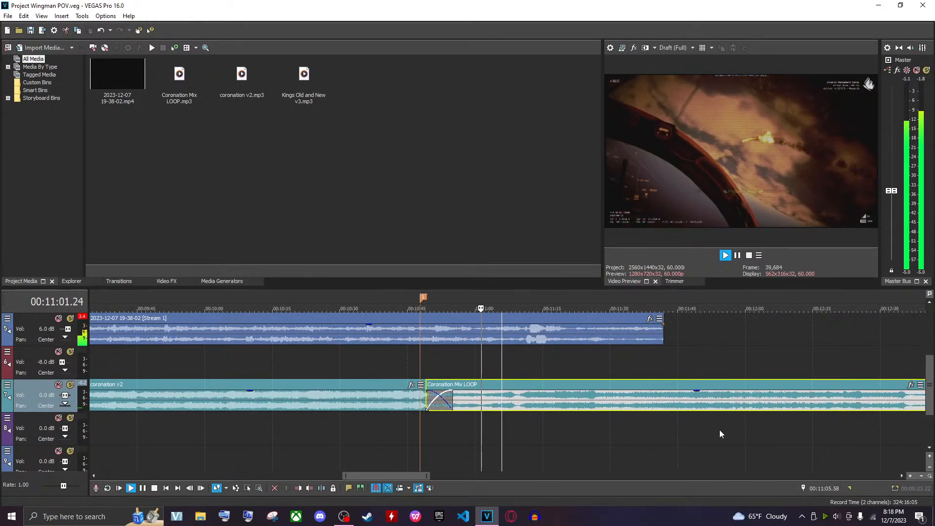
left_click(665, 402)
key("s")
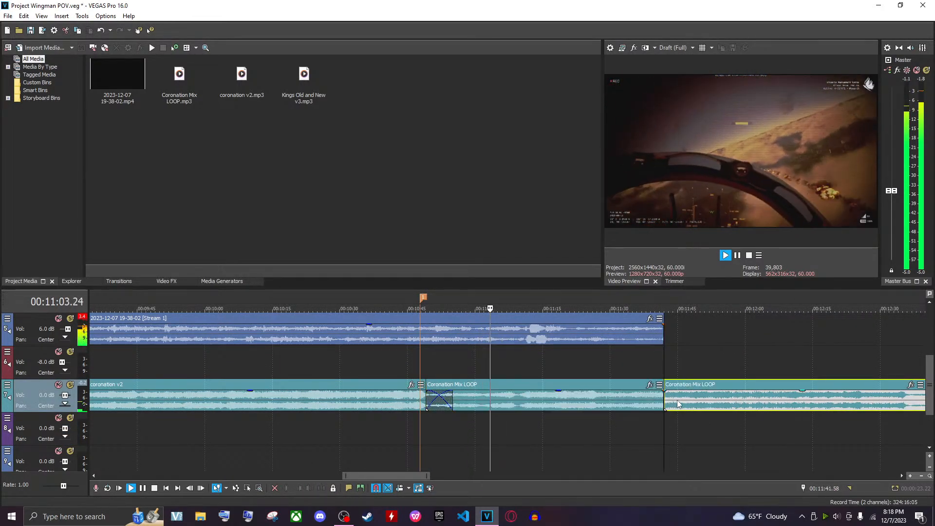
left_click(692, 402)
key("Delete")
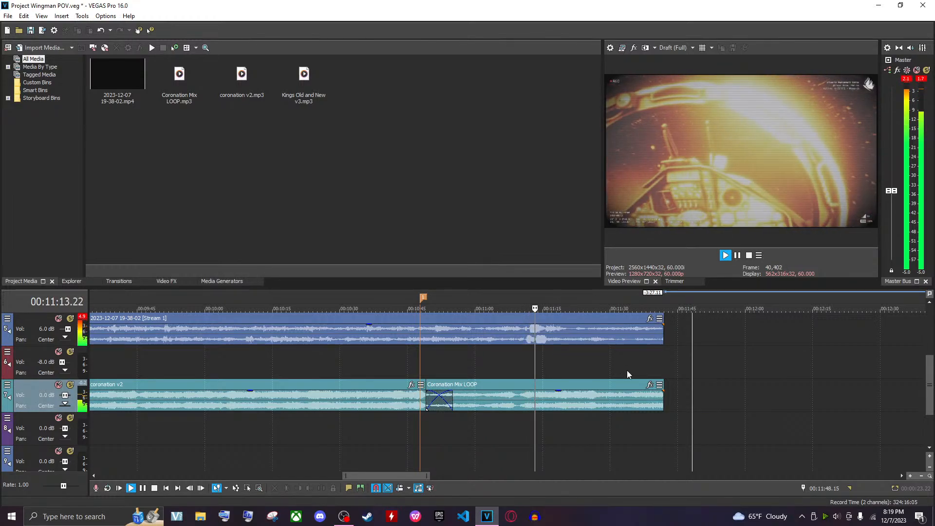
Add a fade-out of about 30 seconds to the end of Coronation Mix LOOP and play it back
left_click_drag(662, 386, 528, 400)
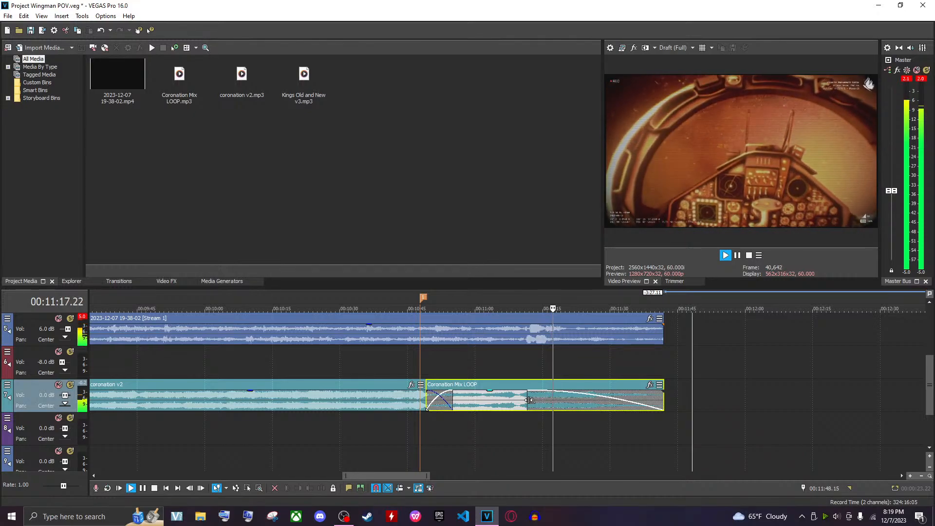
key("space")
left_click(574, 401)
scroll(574, 398, "up", 3)
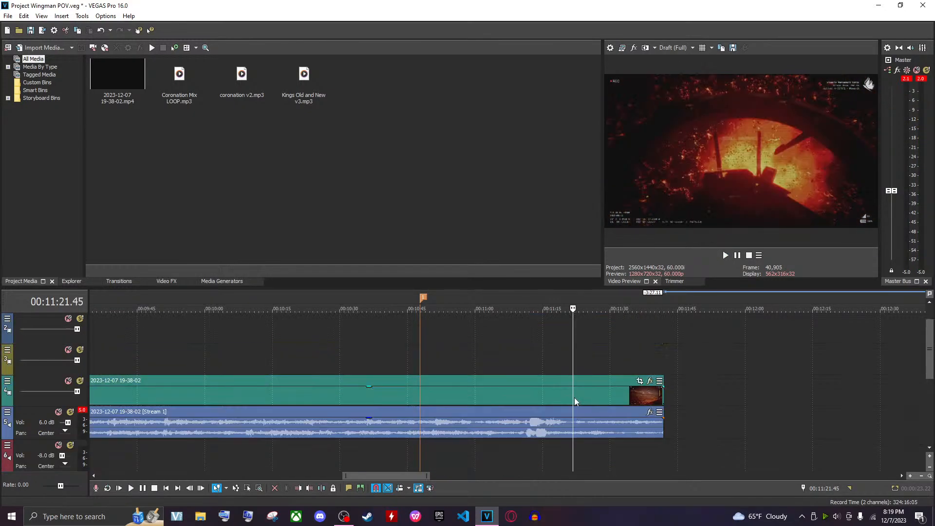
scroll(545, 392, "down", 2)
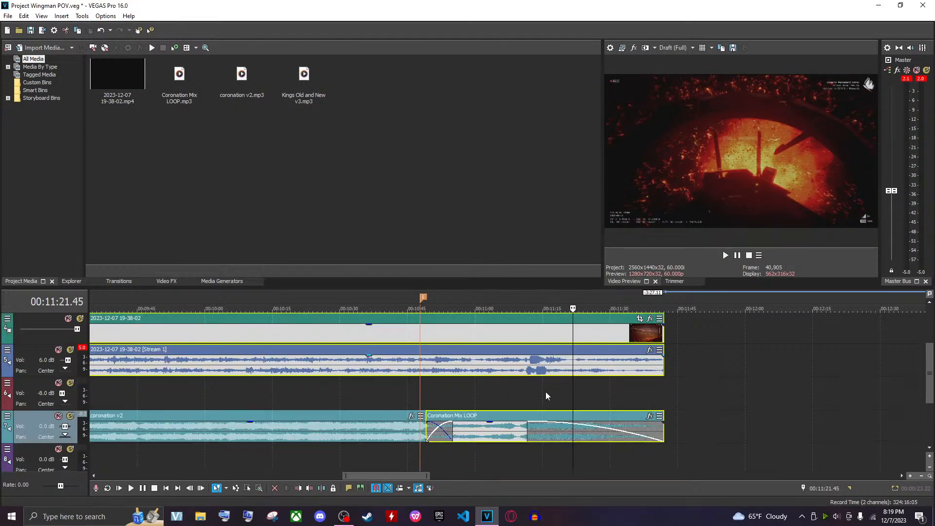
Extend the fade-outs of the video, its audio and Coronation Mix LOOP to start around 00:11:12 and play back the ending
mouse_move(528, 427)
left_mouse_down()
mouse_move(540, 428)
mouse_move(532, 429)
left_mouse_up()
left_click(532, 427)
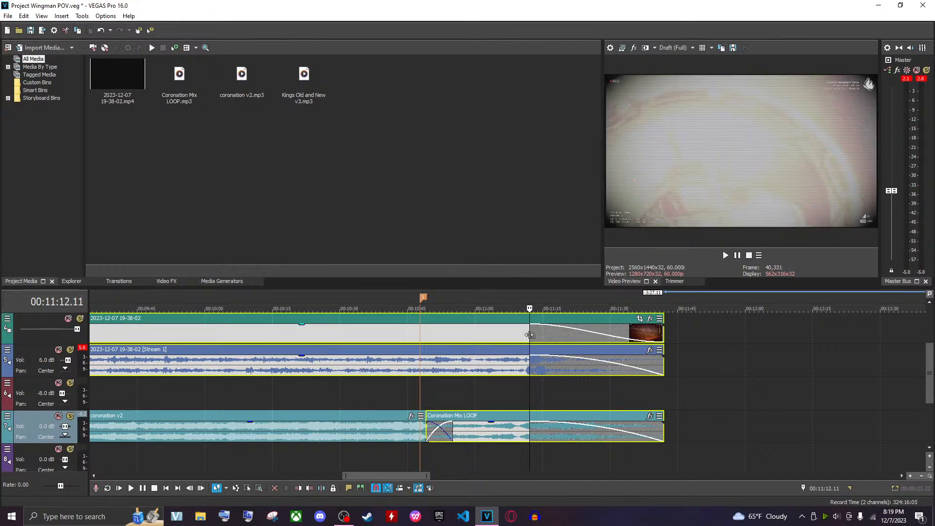
key("space")
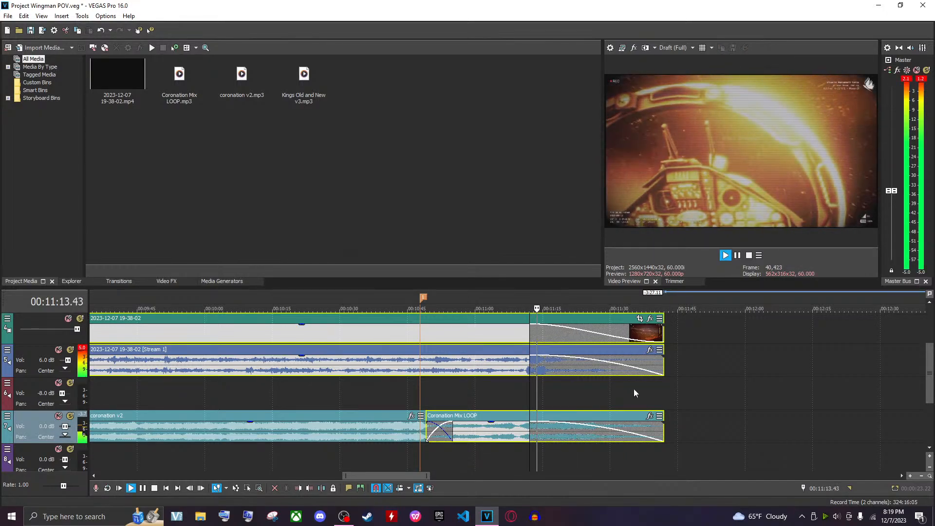
left_click(529, 395)
key("space")
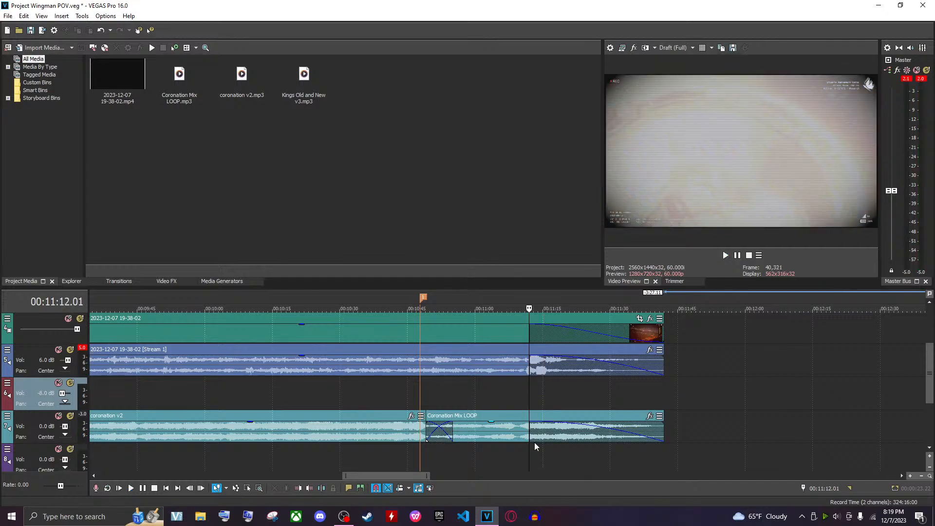
Open the fade-type options on the Coronation Mix LOOP fade-out and play back the ending
right_click(532, 429)
left_click(549, 452)
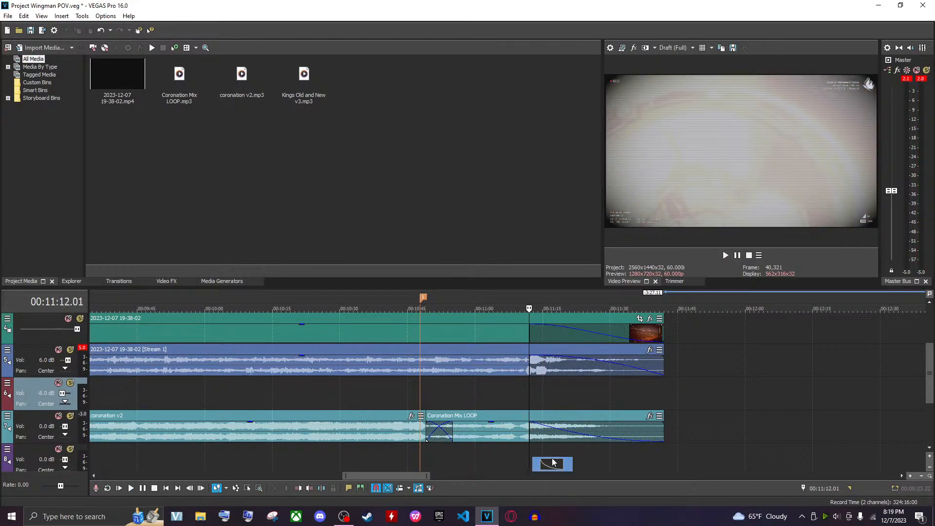
left_click(613, 450)
key("space")
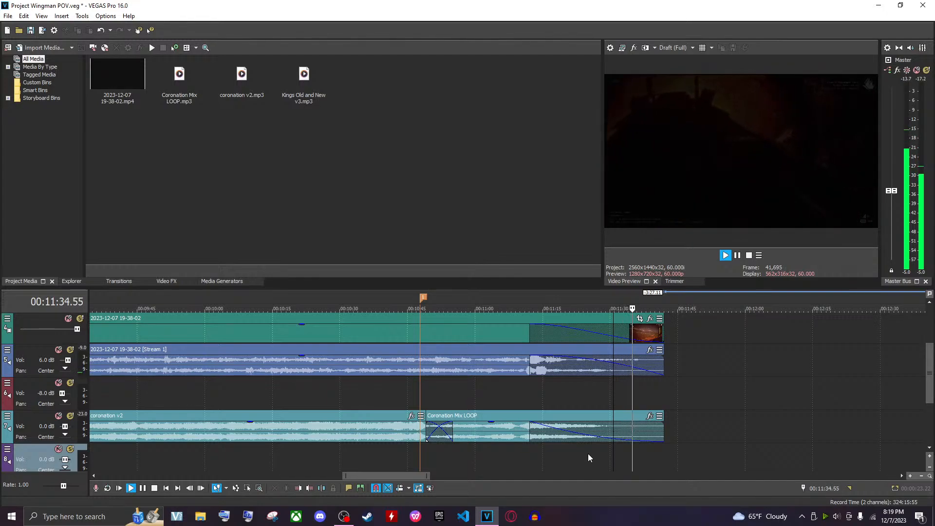
Change the fade-out curve type of the video clip and of its audio stream
left_click(534, 364)
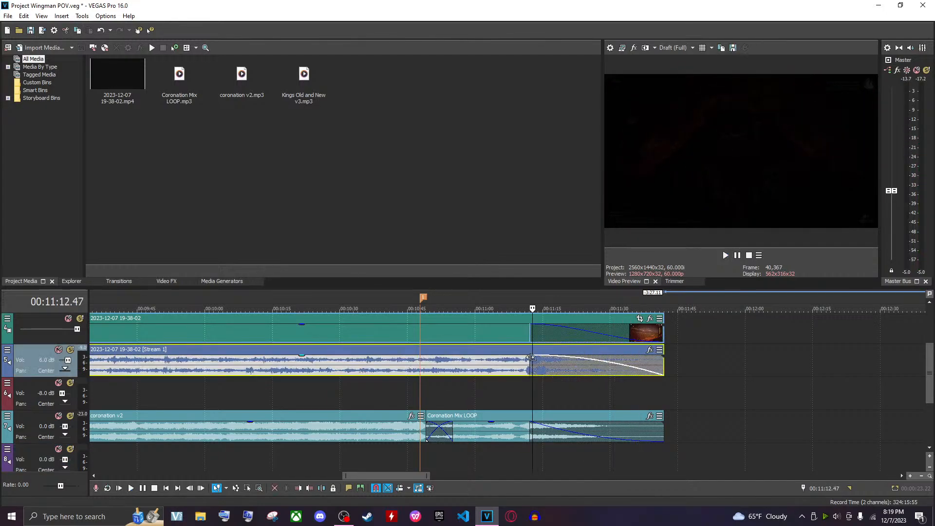
left_click(530, 338)
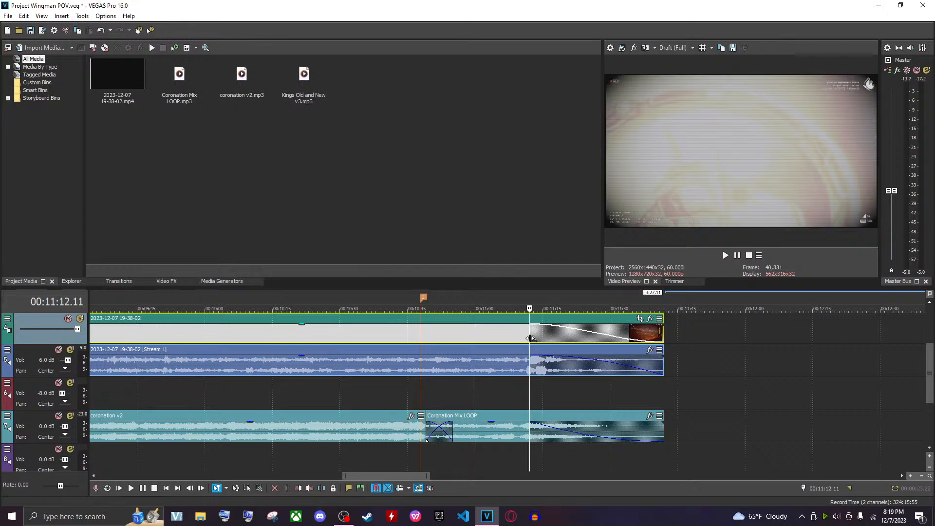
right_click(532, 337)
left_click(554, 375)
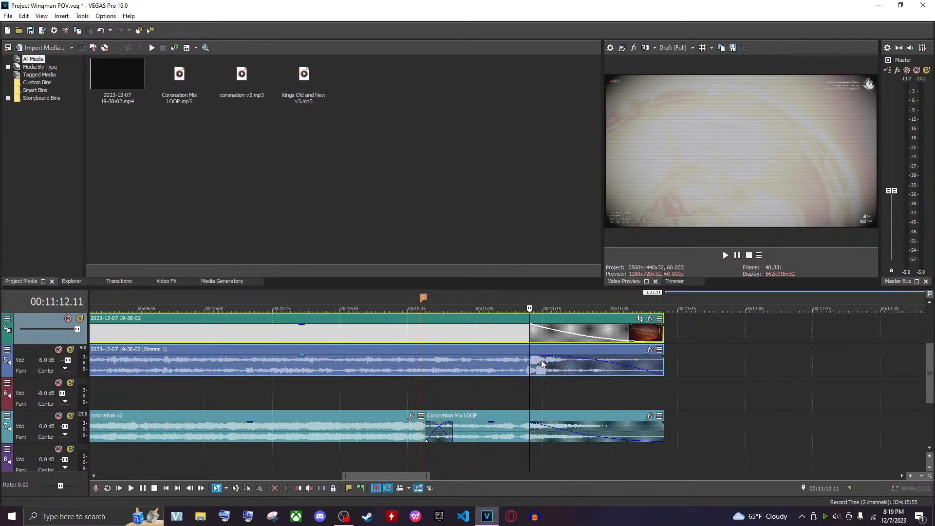
right_click(540, 365)
left_click(537, 365)
left_click(531, 363)
right_click(532, 363)
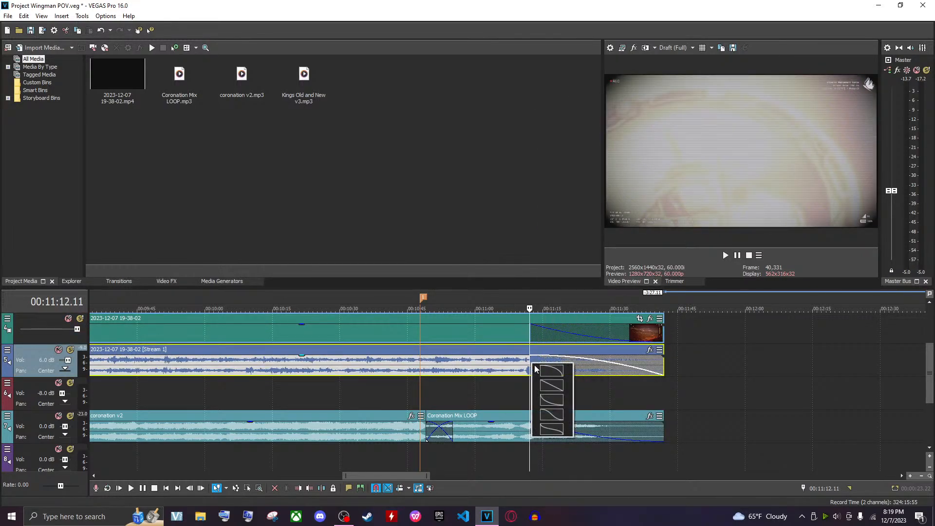
left_click(550, 396)
left_click(519, 387)
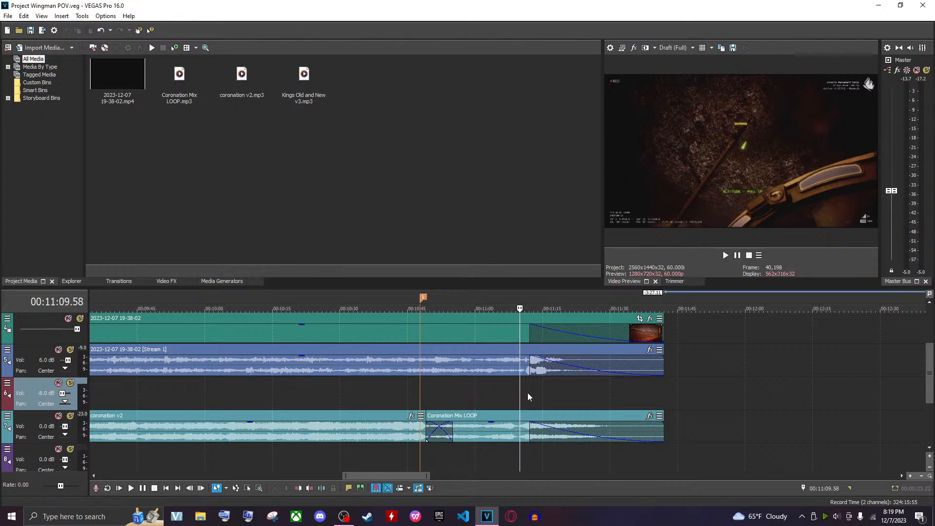
Adjust the Coronation Mix LOOP fade-out and set its fade type to linear out while playing back
left_click(530, 393)
left_click(510, 332)
left_click_drag(527, 426, 534, 434)
left_click(526, 397)
key("space")
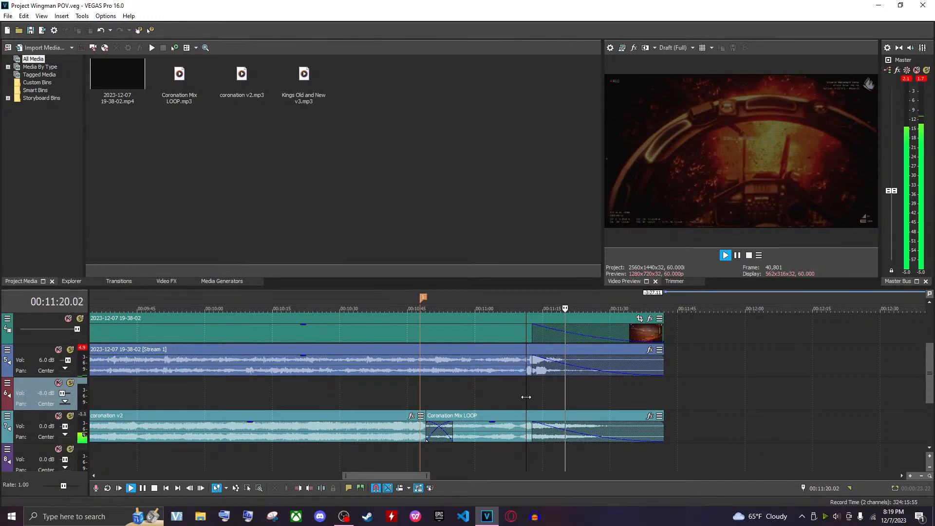
right_click(534, 432)
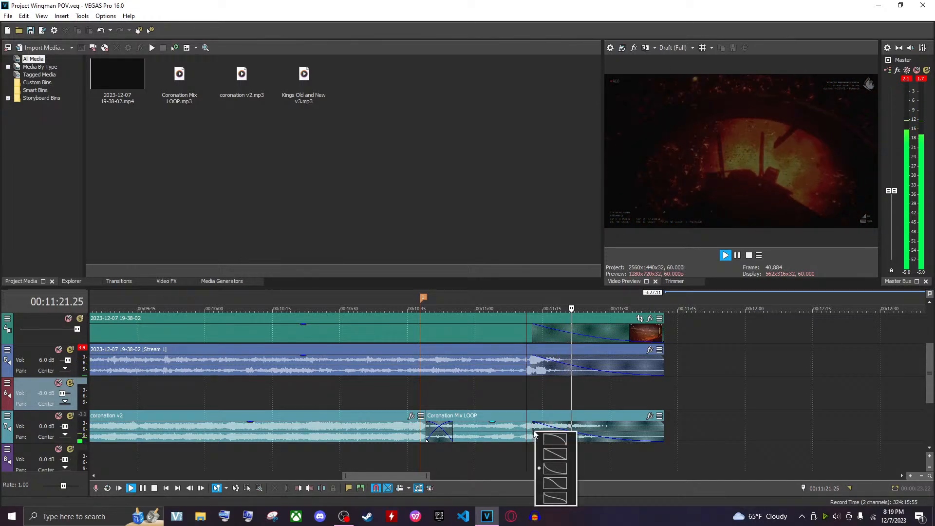
left_click(552, 448)
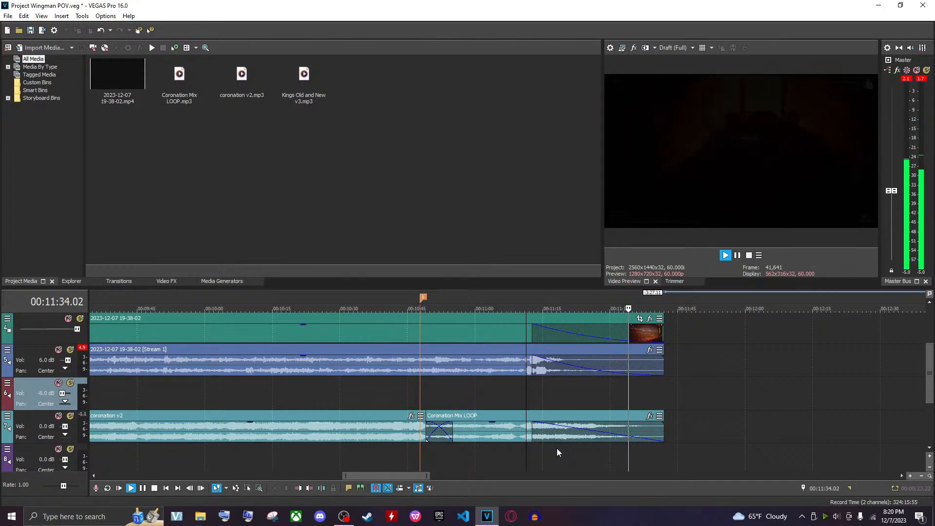
Save the project and add a marker at the end of the video at 00:11:41
key("ctrl+s")
left_click(665, 396)
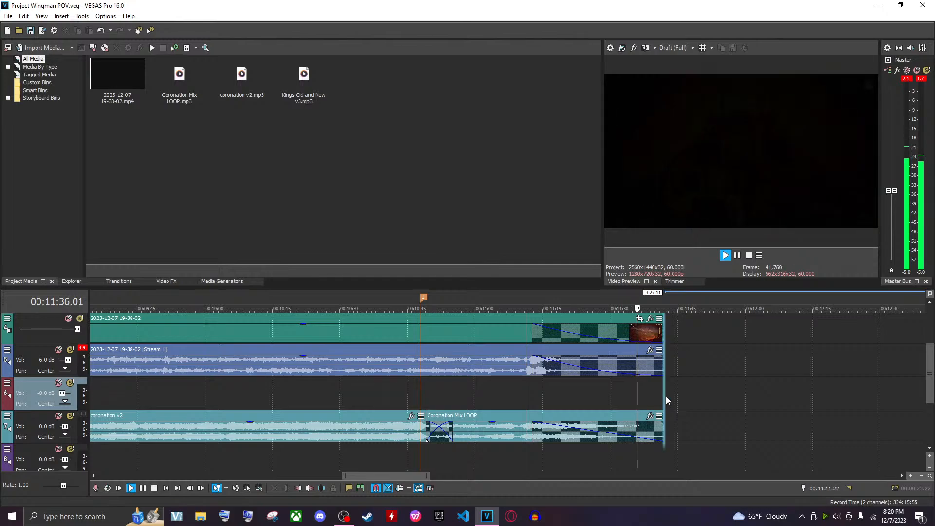
key("space")
key("m")
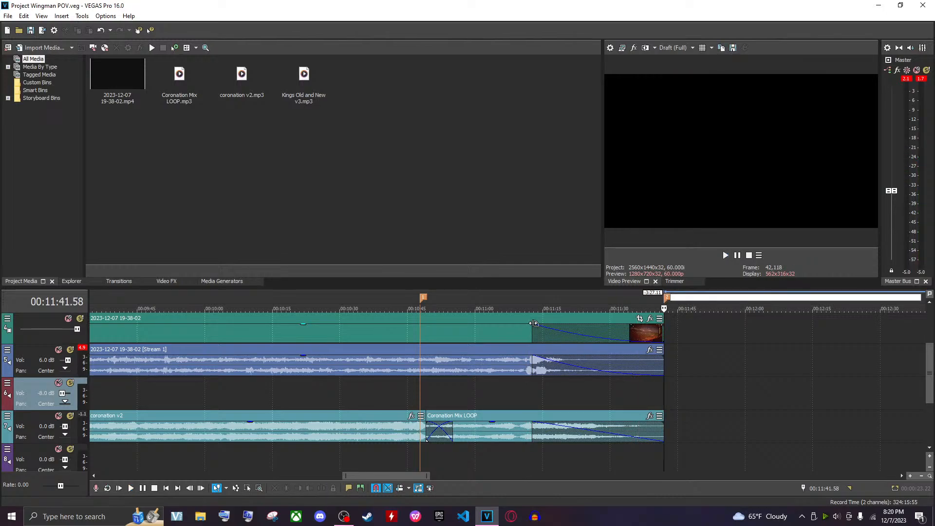
left_click(571, 390)
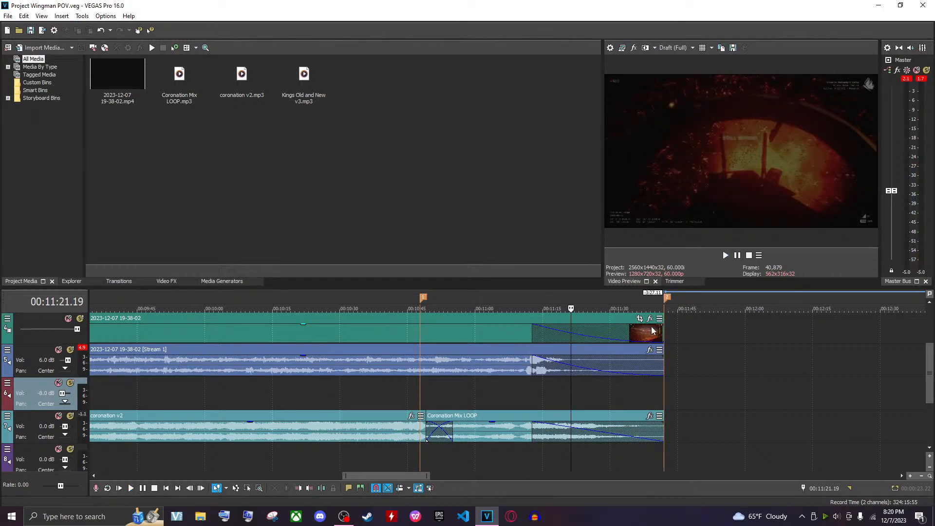
Delete the marker near 00:10:47 on the timeline ruler
right_click(424, 298)
left_click(423, 299)
right_click(423, 298)
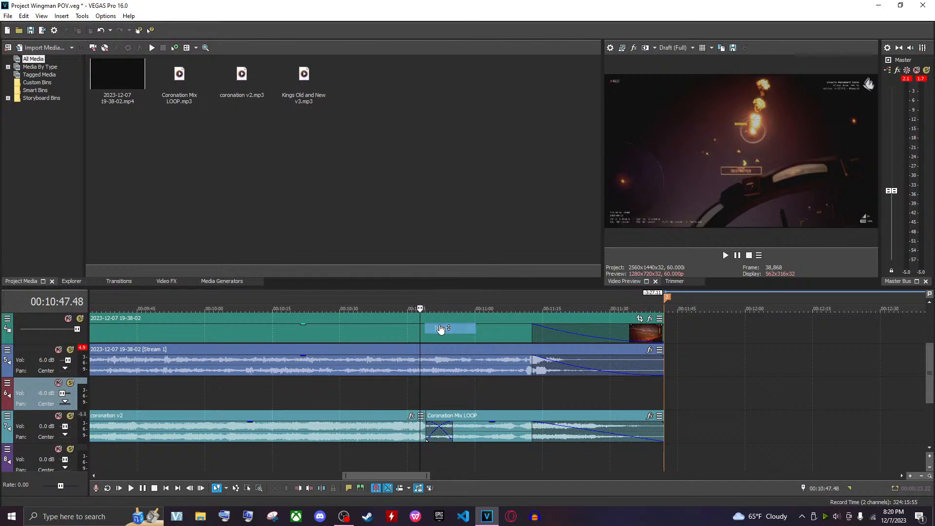
left_click(441, 328)
Review the project's video properties, including frame size and motion blur type
scroll(463, 363, "down", 8)
scroll(262, 422, "up", 2)
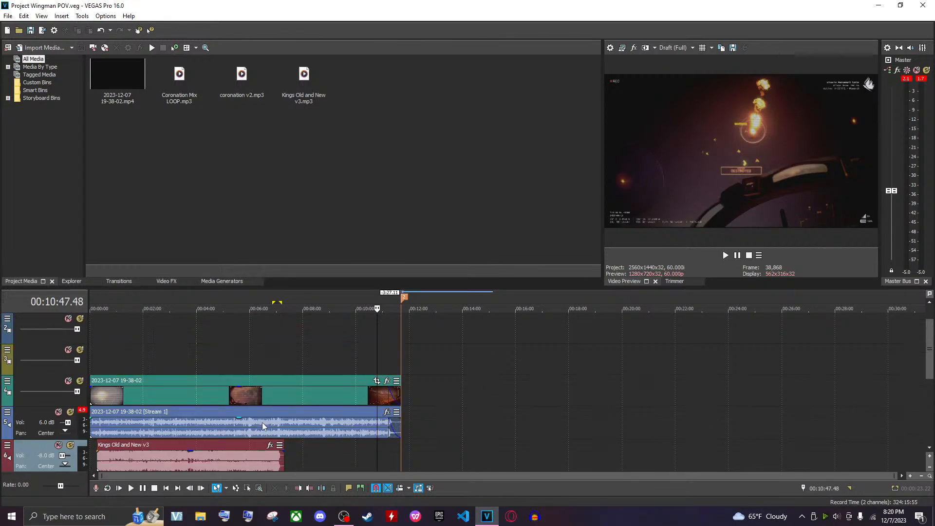
scroll(263, 423, "down", 2)
scroll(275, 426, "right", 3)
scroll(276, 427, "left", 3)
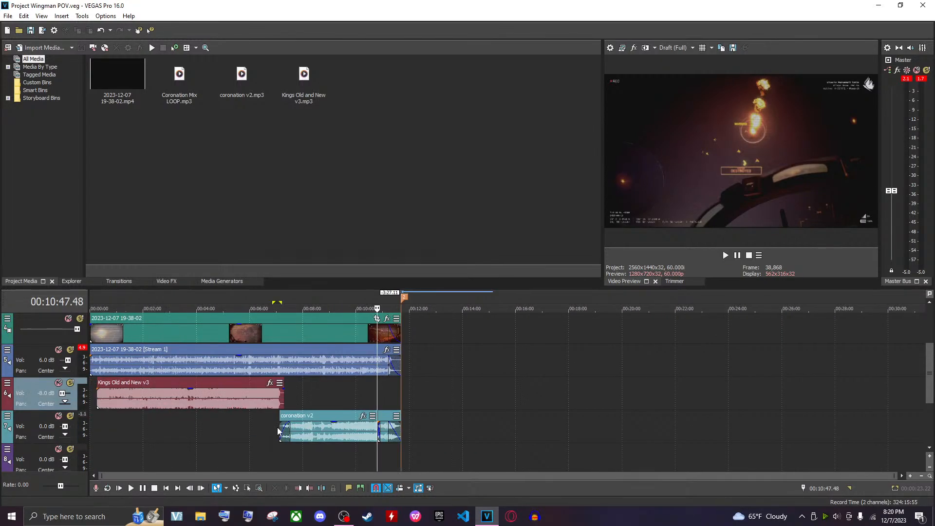
scroll(197, 451, "down", 2)
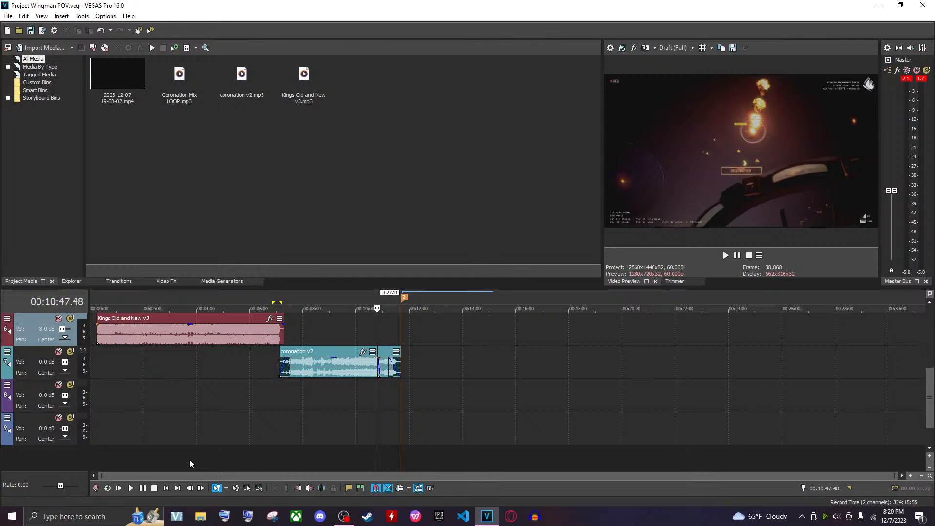
left_click(193, 459)
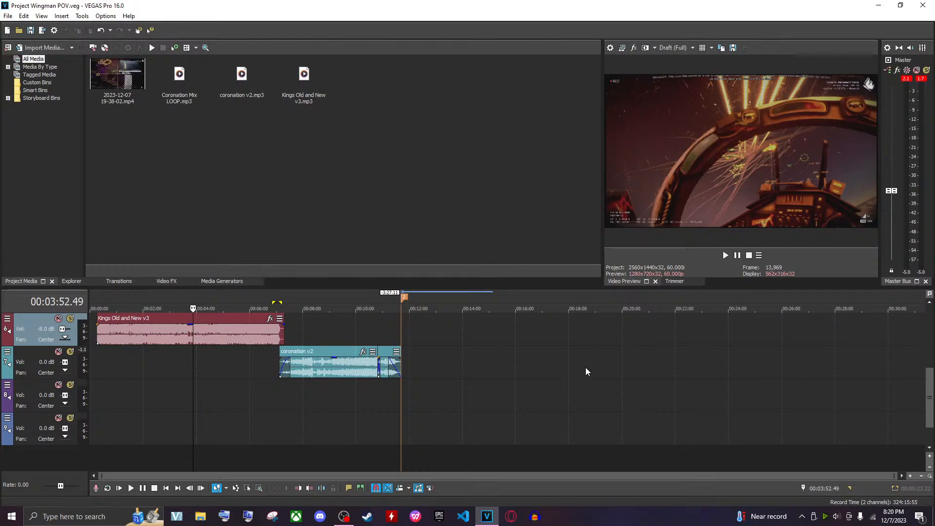
left_click(53, 31)
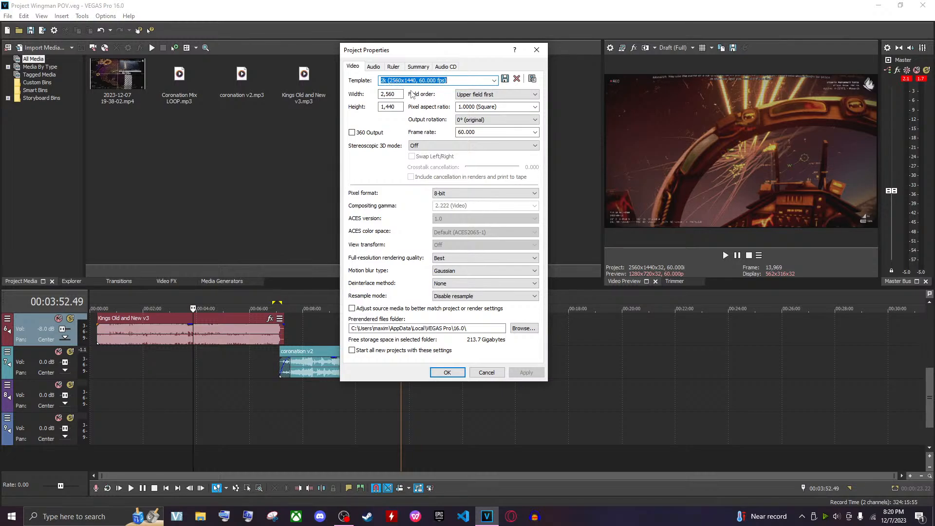
left_click(395, 95)
left_click(397, 95)
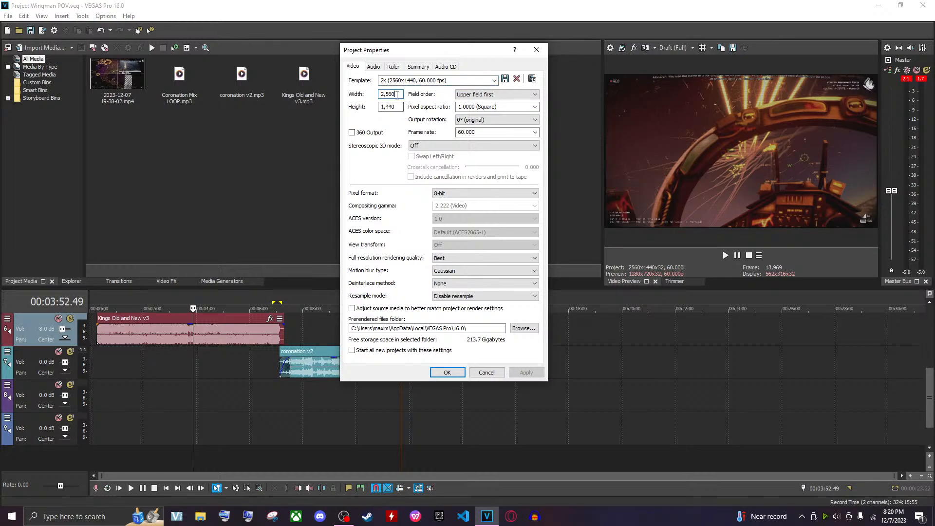
key("Tab")
left_click(441, 271)
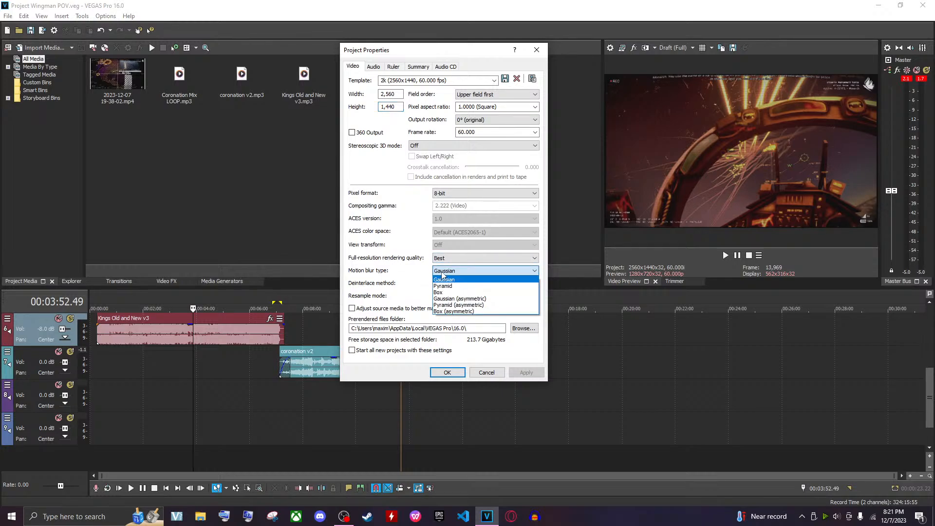
left_click(442, 277)
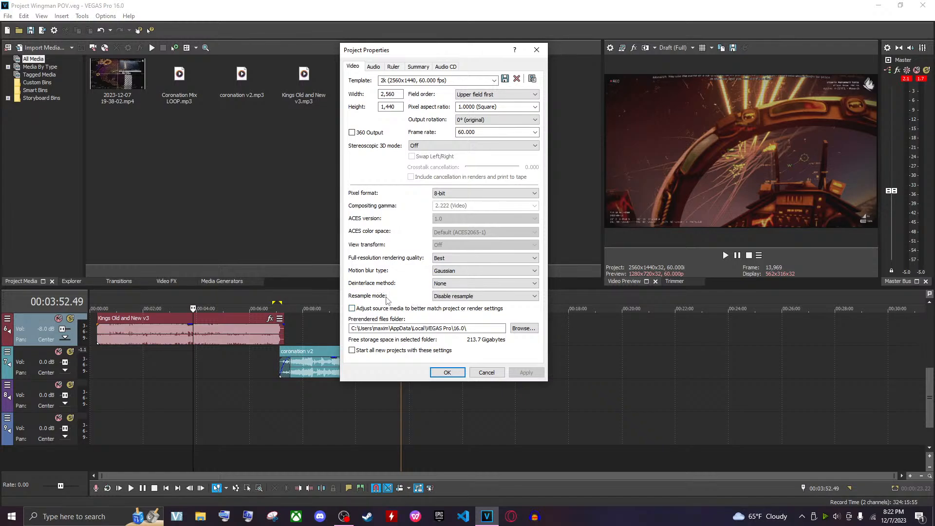
Review the project's audio, ruler, summary and audio CD property tabs and close the dialog without changes
left_click(374, 66)
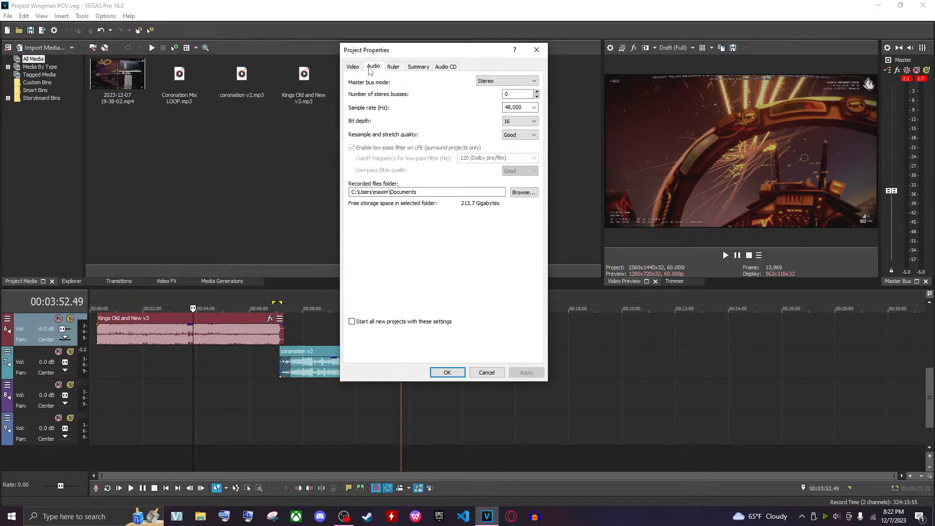
left_click(393, 68)
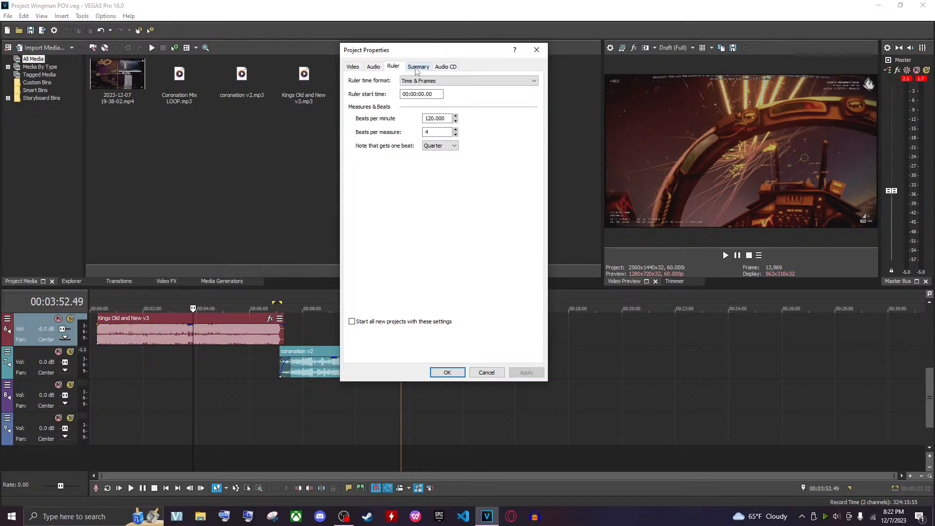
left_click(417, 69)
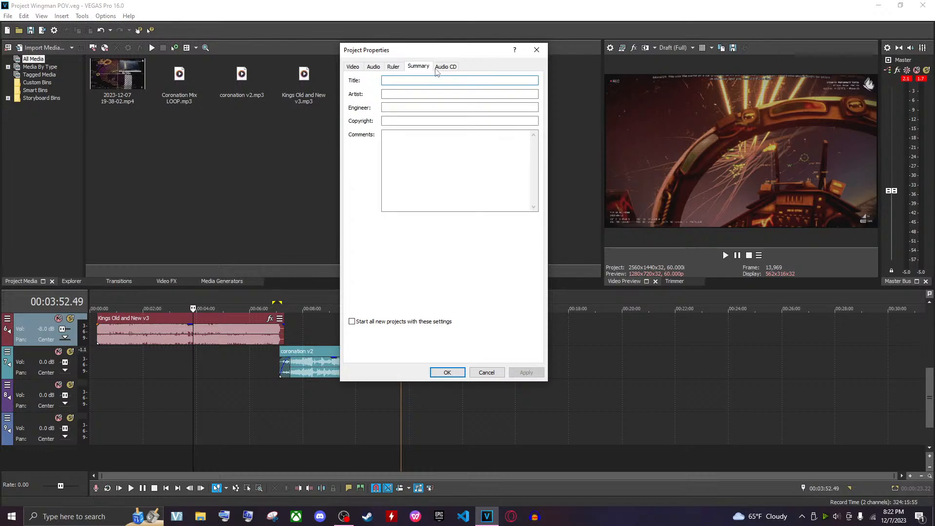
left_click(443, 68)
left_click(374, 69)
left_click(353, 68)
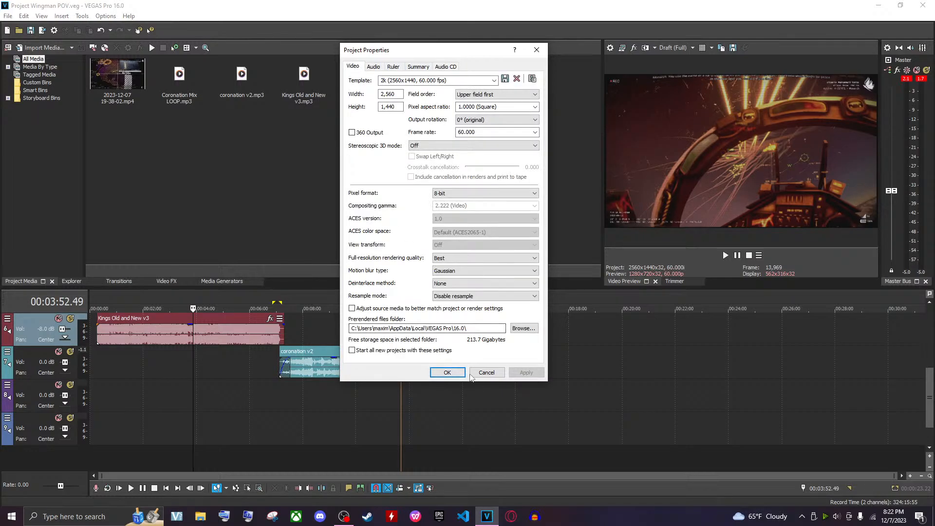
left_click(486, 372)
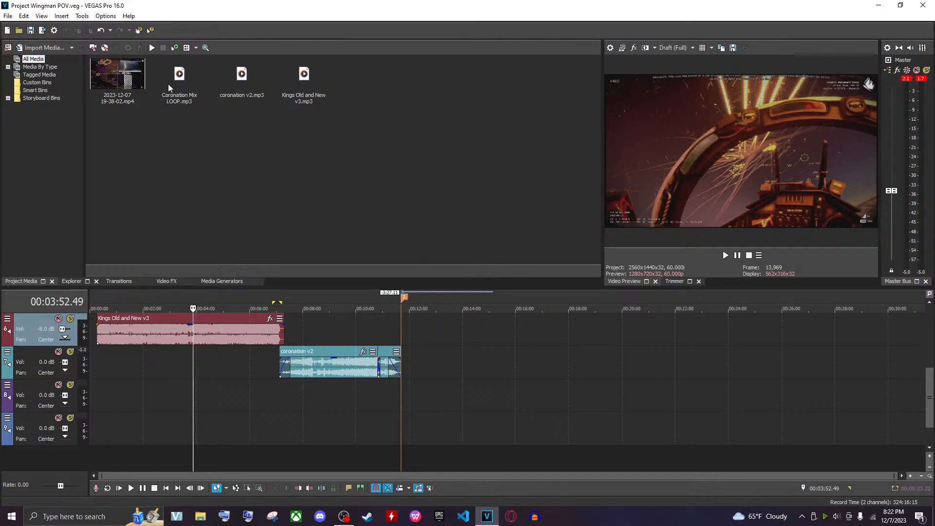
Select all tracks and events and scroll through the timeline to inspect them
left_click(292, 411)
key("ctrl+a")
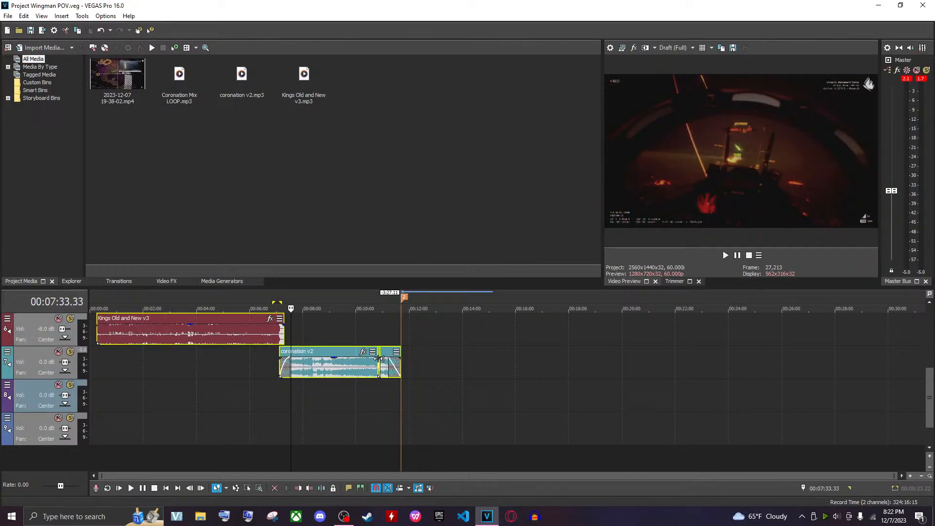
left_click(332, 403)
scroll(297, 340, "up", 3)
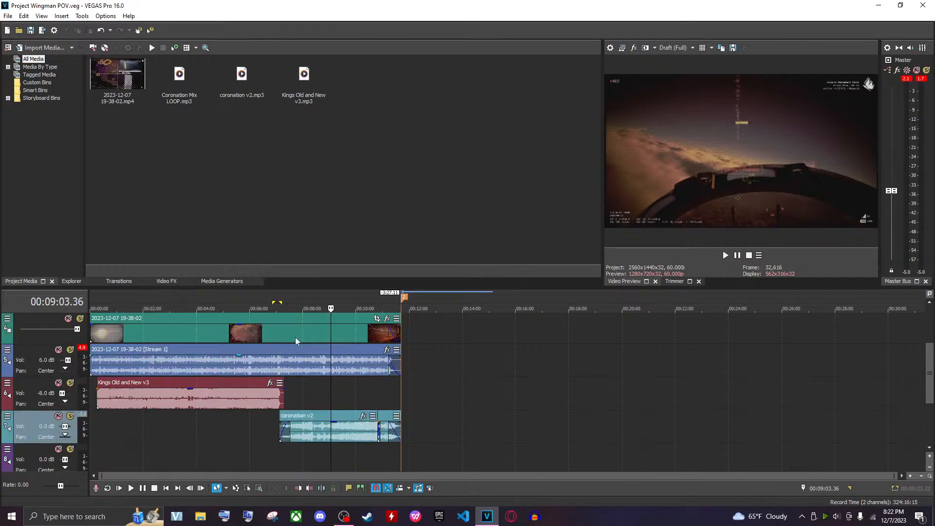
scroll(401, 386, "down", 3)
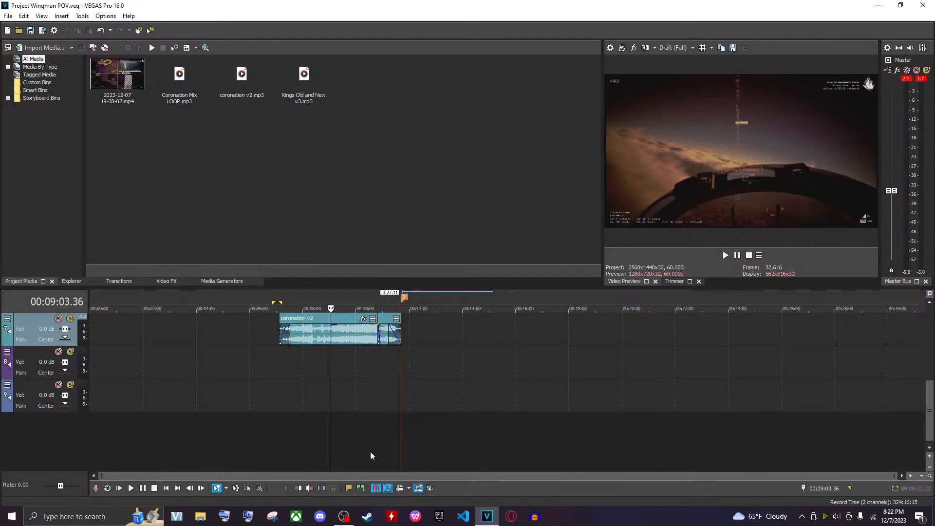
key("ctrl+a")
scroll(301, 432, "up", 5)
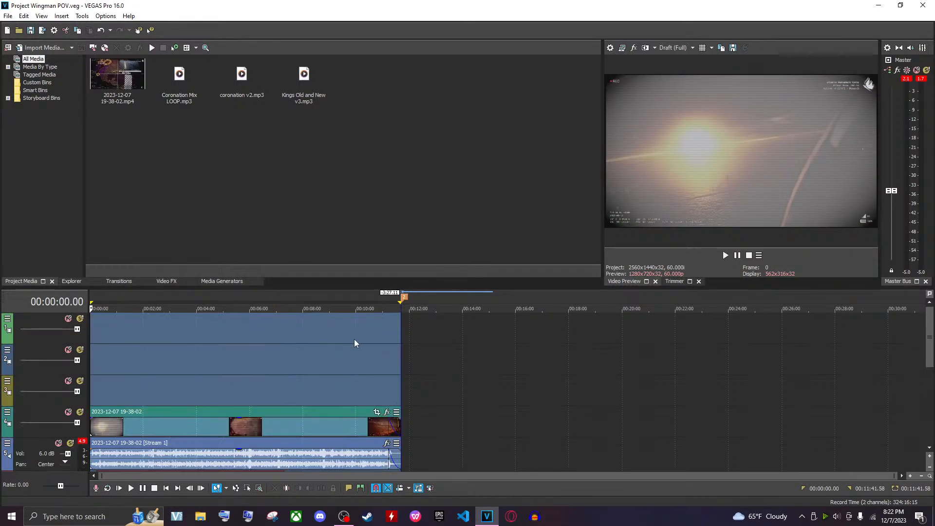
scroll(170, 385, "down", 2)
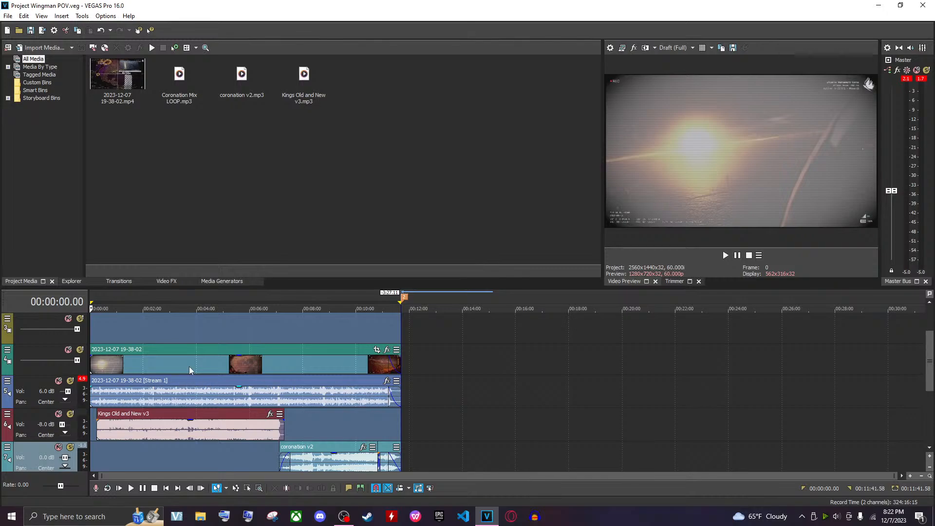
scroll(190, 371, "up", 2)
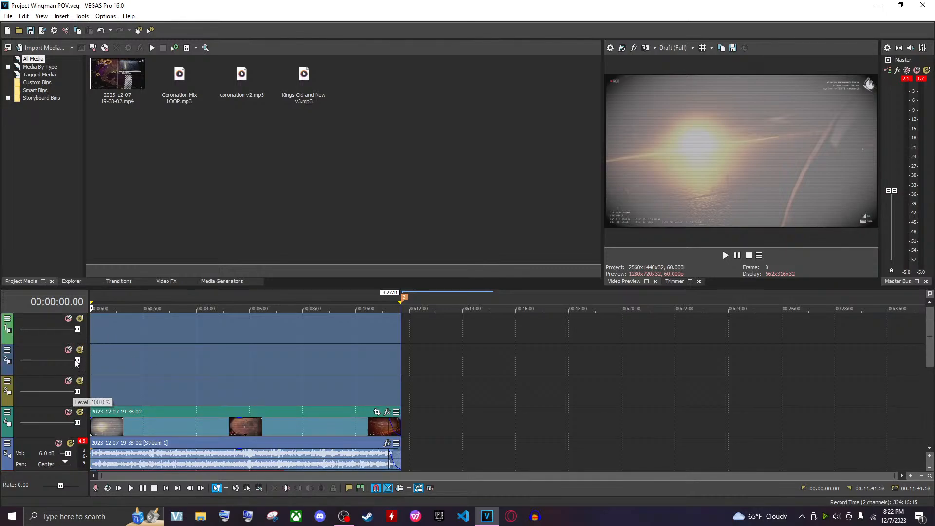
Try a Maxi Gritos de Macho text event from about 00:00:26 to 00:05:21 on an empty video track and delete it
left_click_drag(102, 393, 232, 390)
right_click(132, 383)
left_click(173, 351)
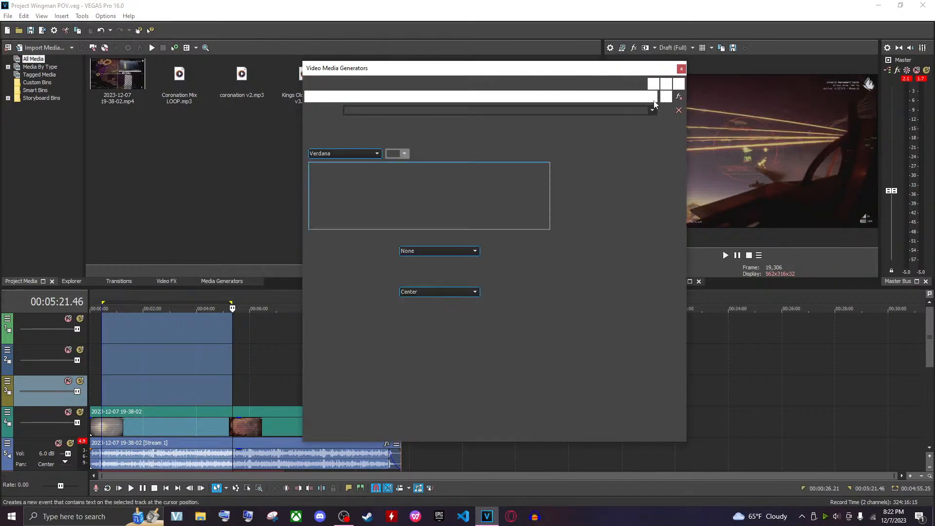
left_click(653, 111)
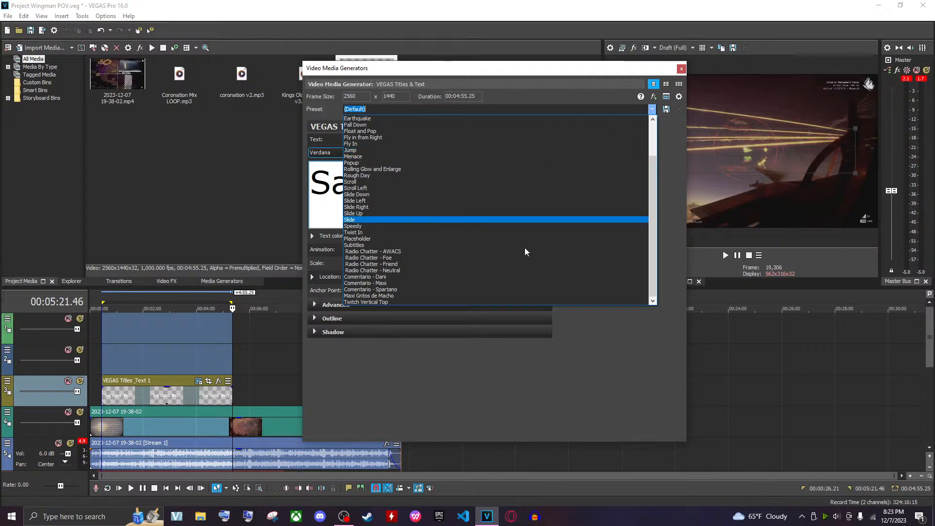
left_click(423, 295)
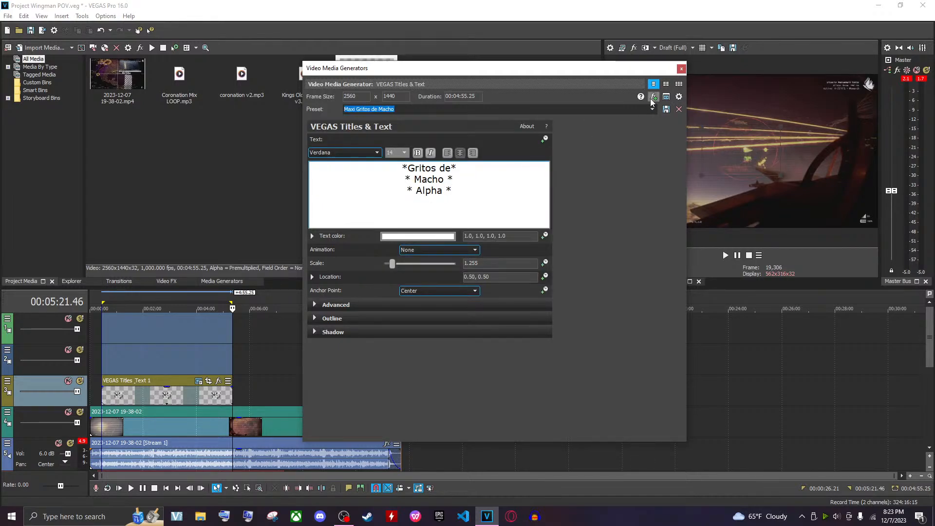
left_click(681, 68)
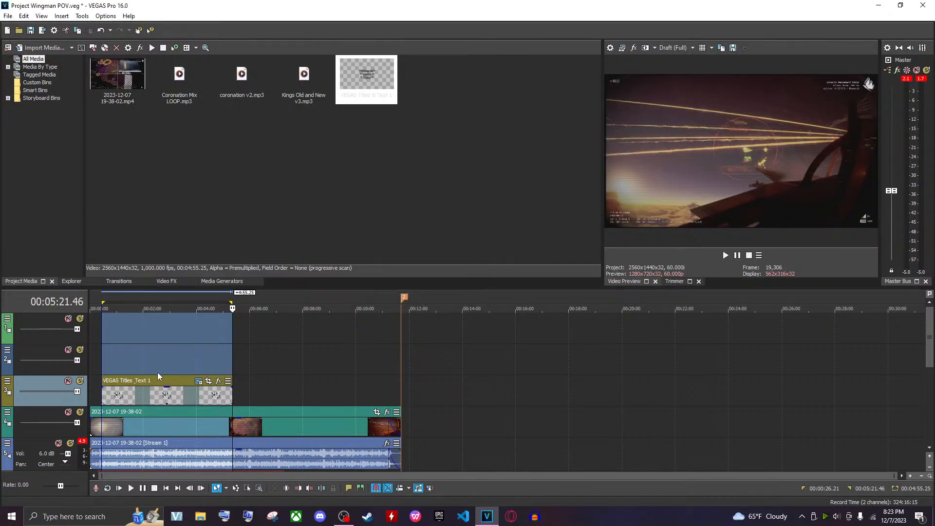
left_click(103, 364)
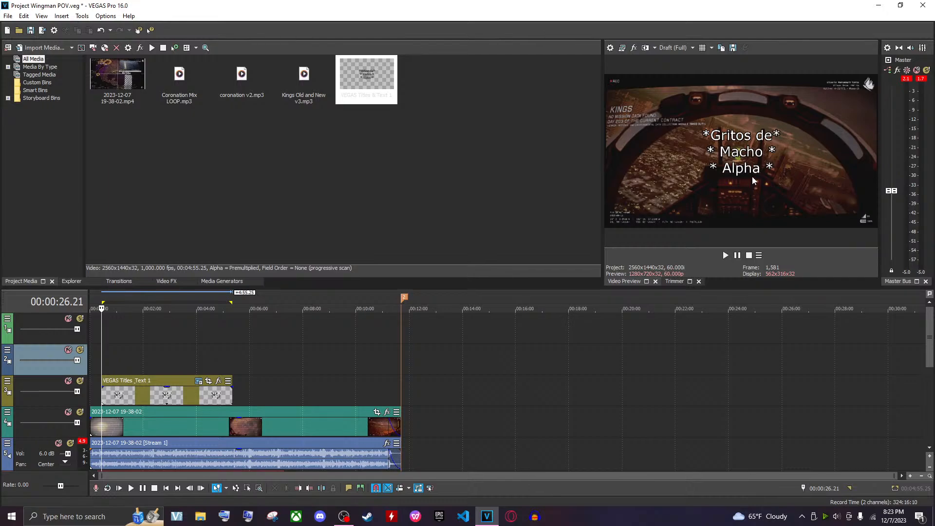
left_click(171, 396)
key("Delete")
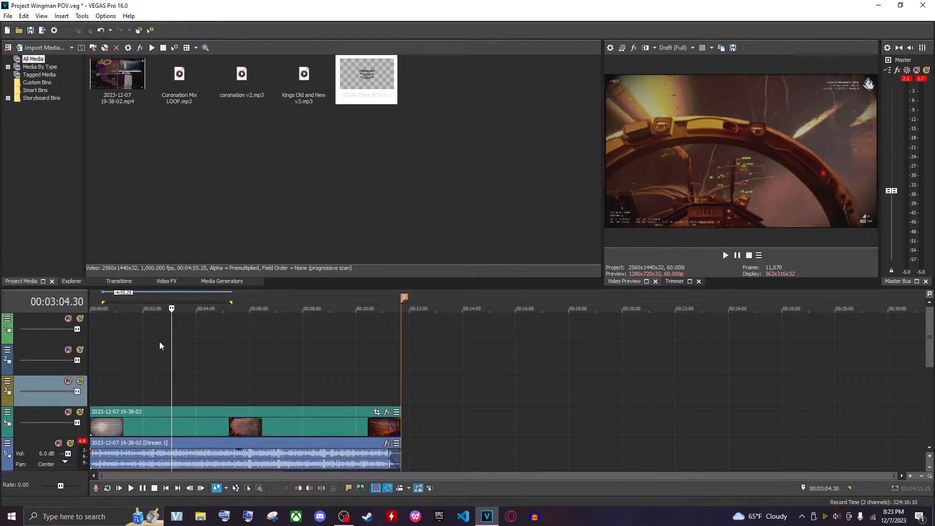
Delete the empty video tracks above the gameplay video track
key("Delete")
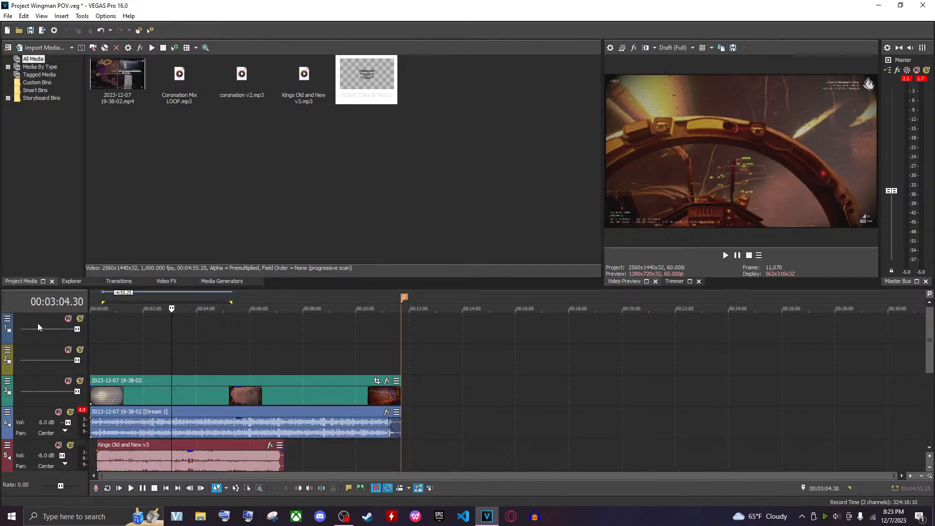
left_click(25, 324)
key("Delete")
left_click(27, 324)
key("Delete")
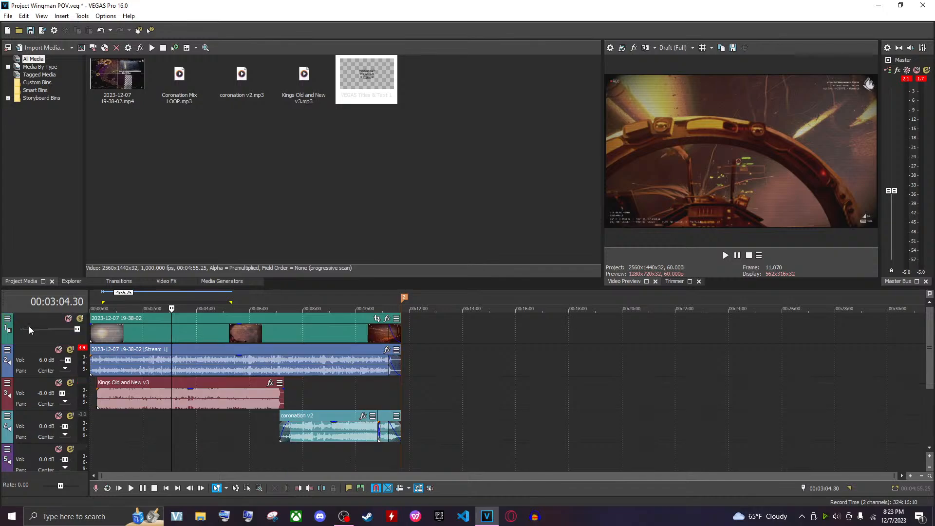
Select the full project range on the timeline and save the project
scroll(239, 361, "down", 3)
scroll(235, 366, "up", 1)
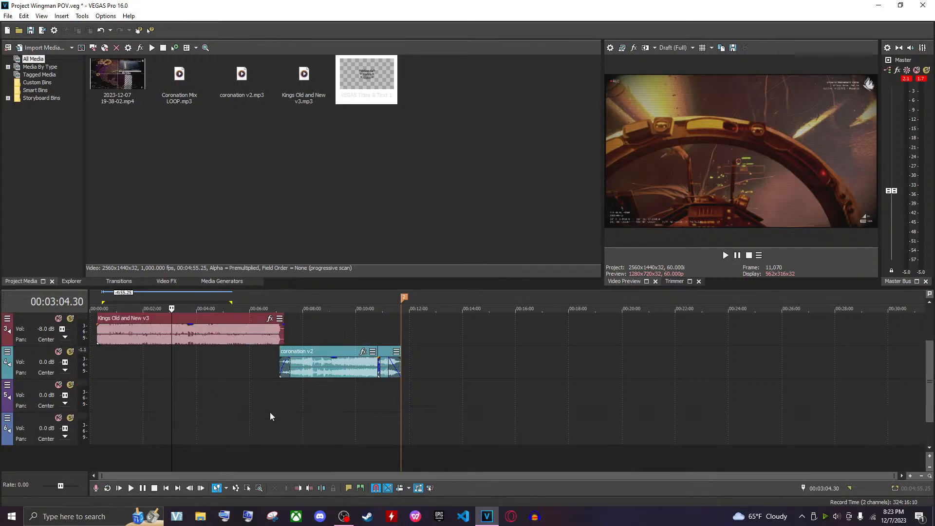
scroll(270, 413, "down", 1)
double_click(249, 439)
key("ctrl+s")
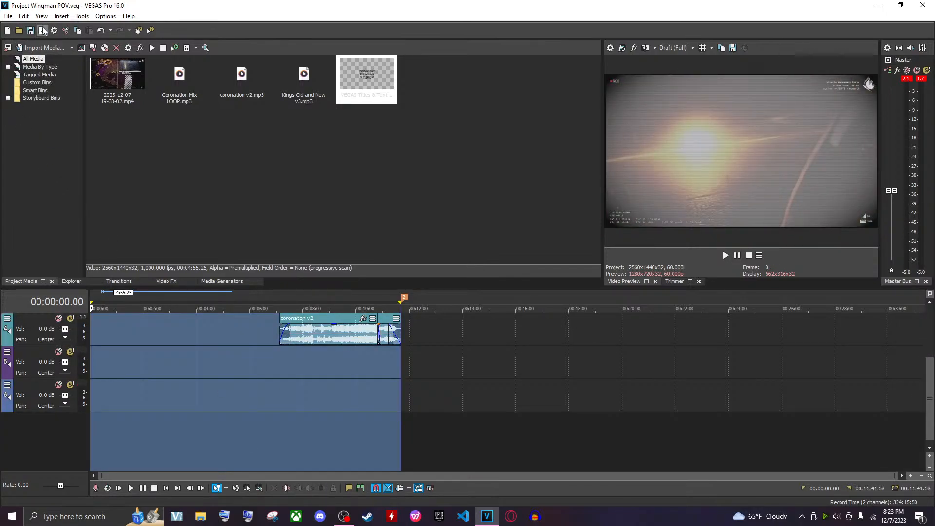
Open the Render As dialog and choose the MAGIX AVC/AAC MP4 format
left_click(43, 30)
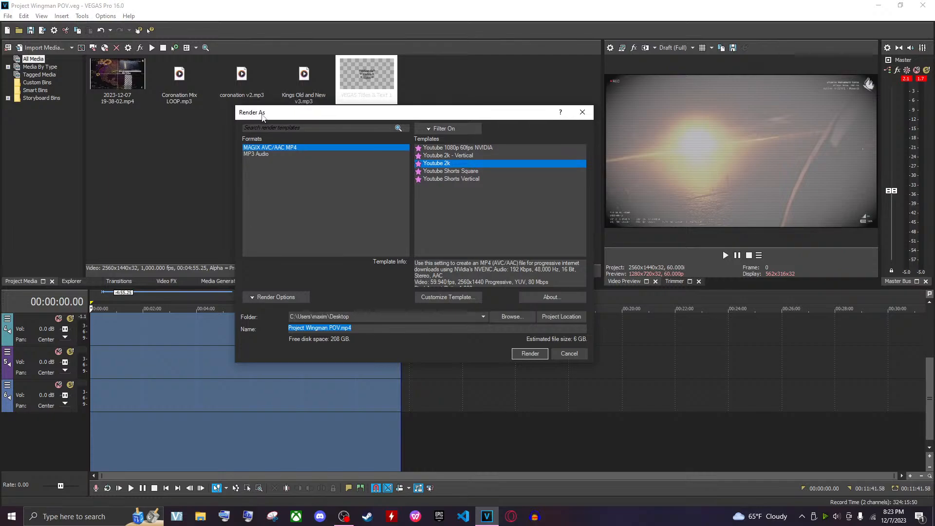
left_click_drag(287, 103, 211, 104)
left_click(176, 144)
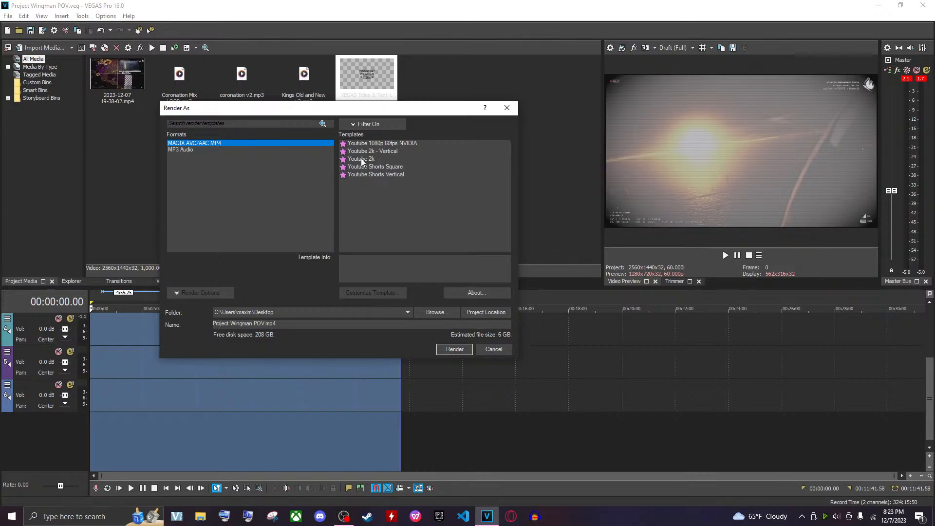
Switch off the favorites-only template filter and browse the full list of MP4 render templates
left_click(357, 125)
left_click(344, 135)
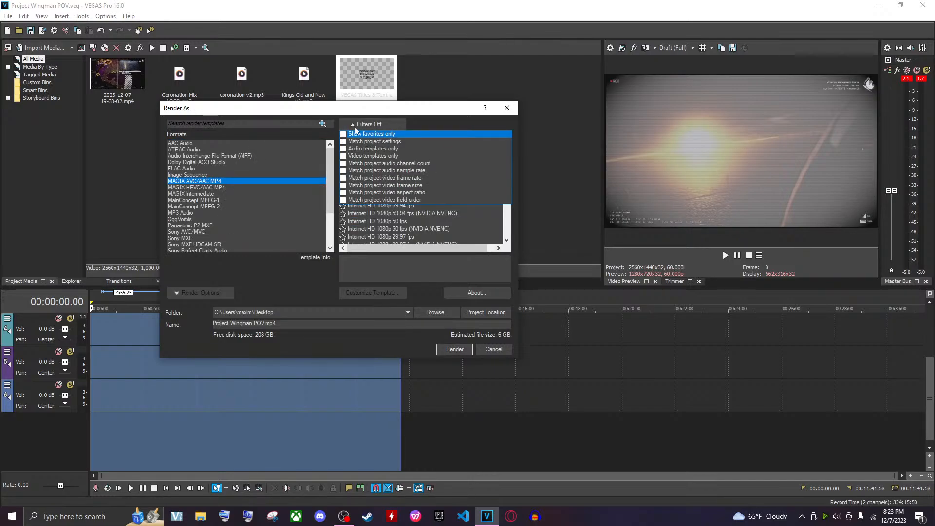
left_click(355, 127)
scroll(419, 195, "down", 10)
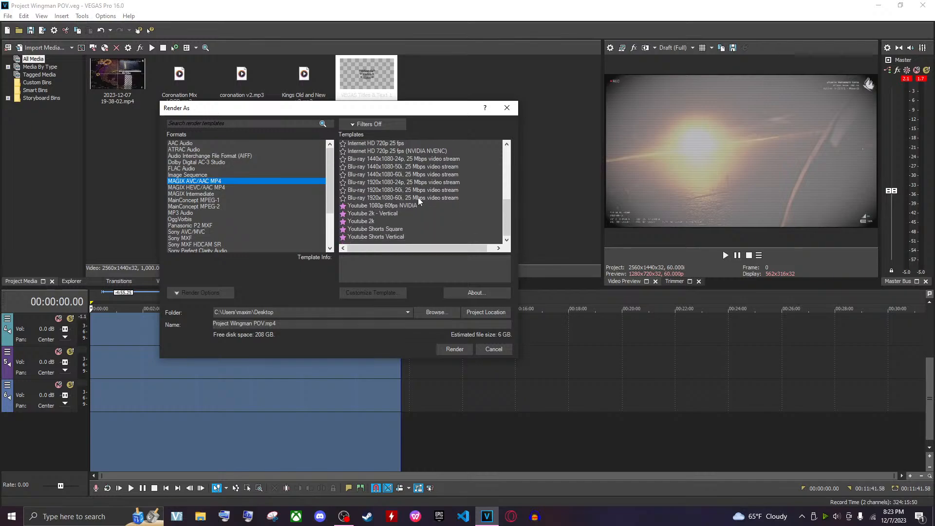
scroll(399, 210, "up", 1)
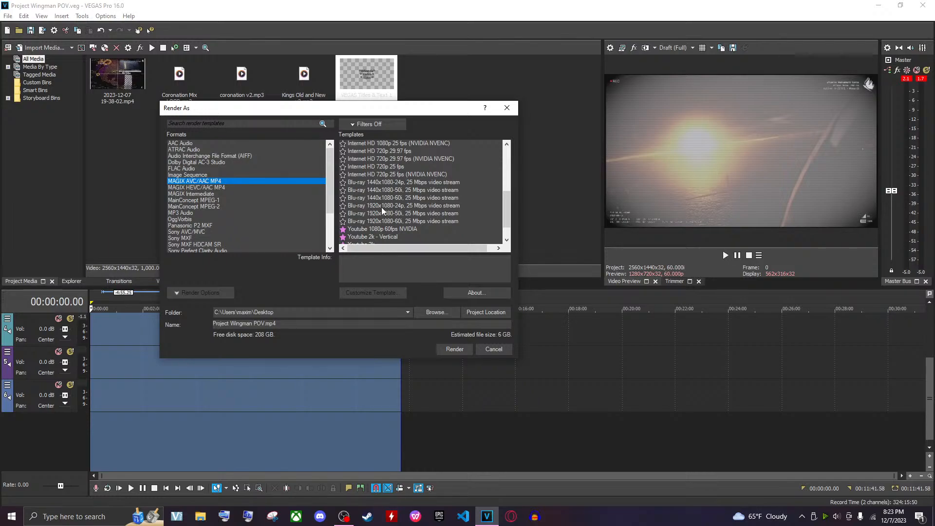
scroll(393, 211, "up", 5)
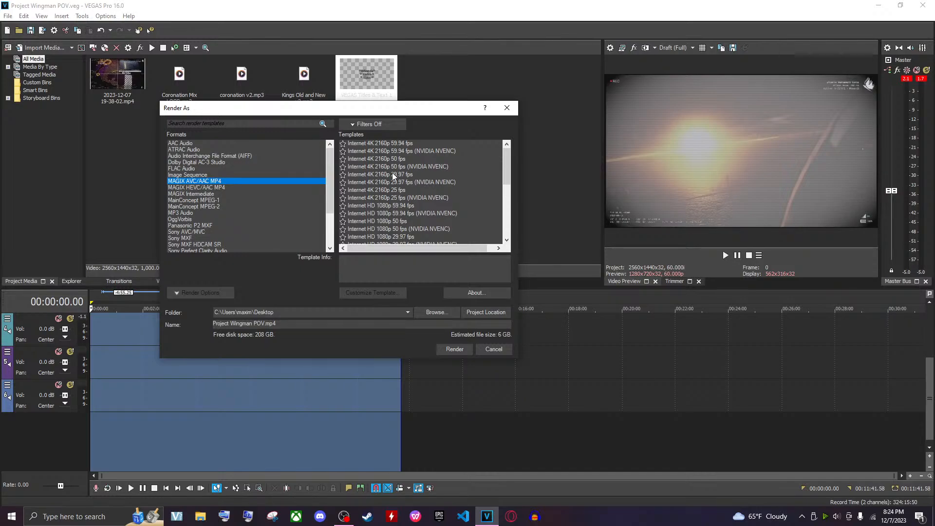
scroll(367, 175, "down", 7)
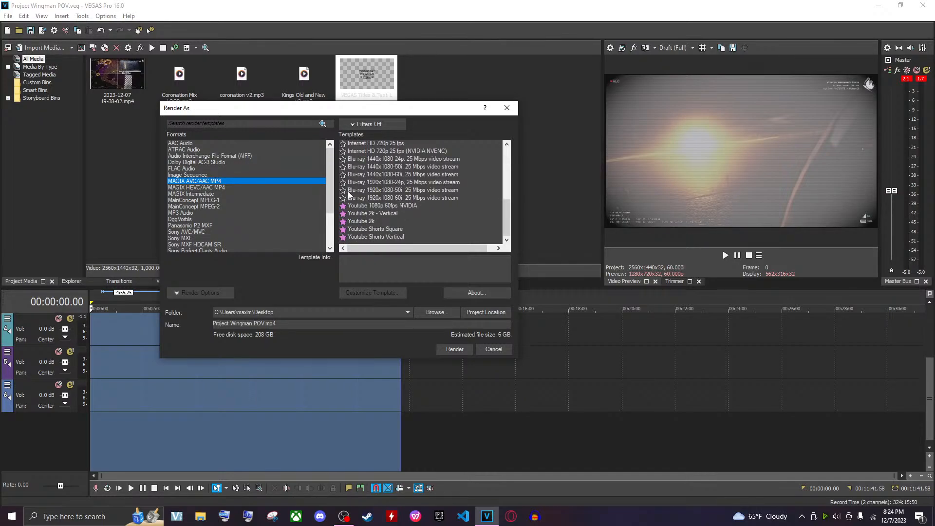
scroll(366, 186, "up", 5)
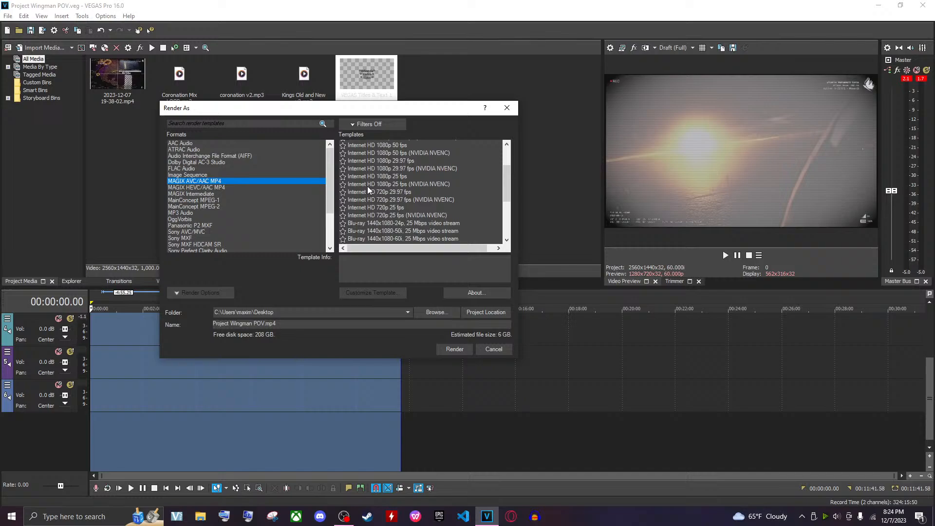
Turn the show favorites only template filter back on
left_click(364, 124)
left_click(361, 121)
scroll(367, 189, "down", 5)
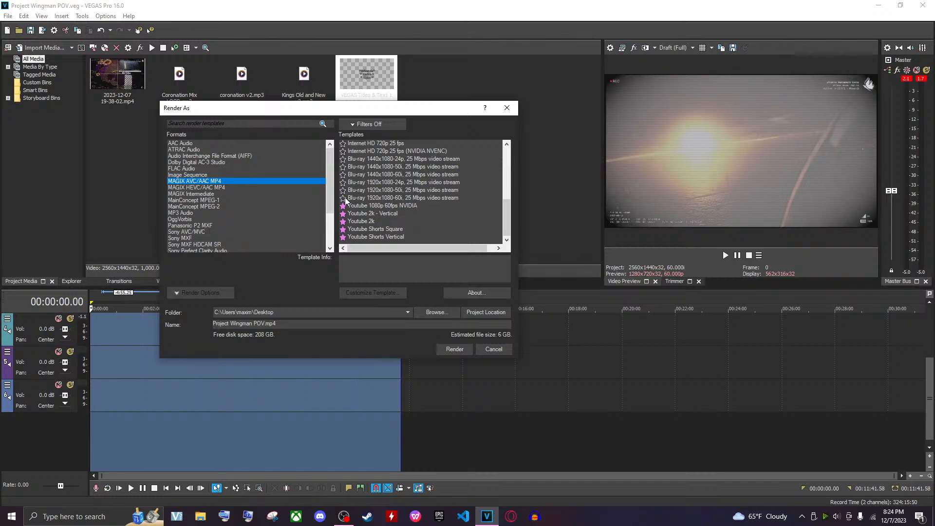
left_click(355, 124)
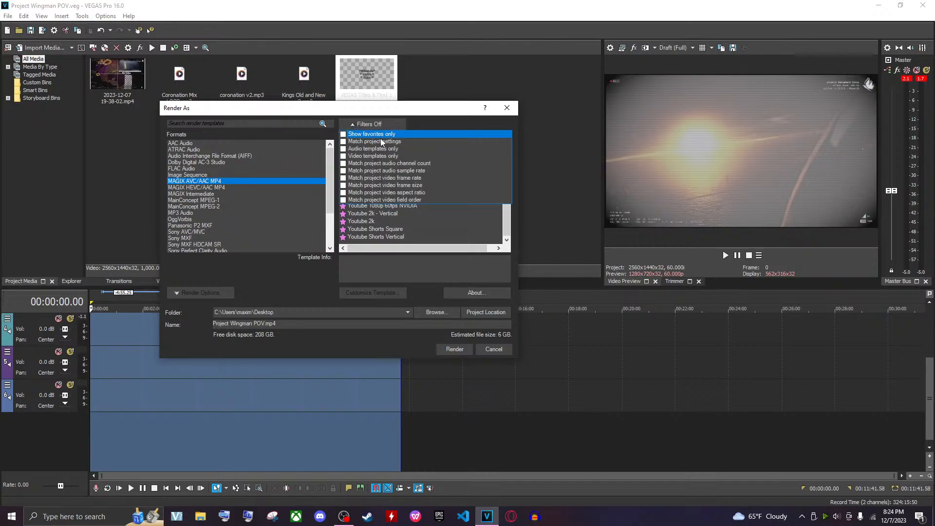
left_click(343, 135)
left_click(301, 198)
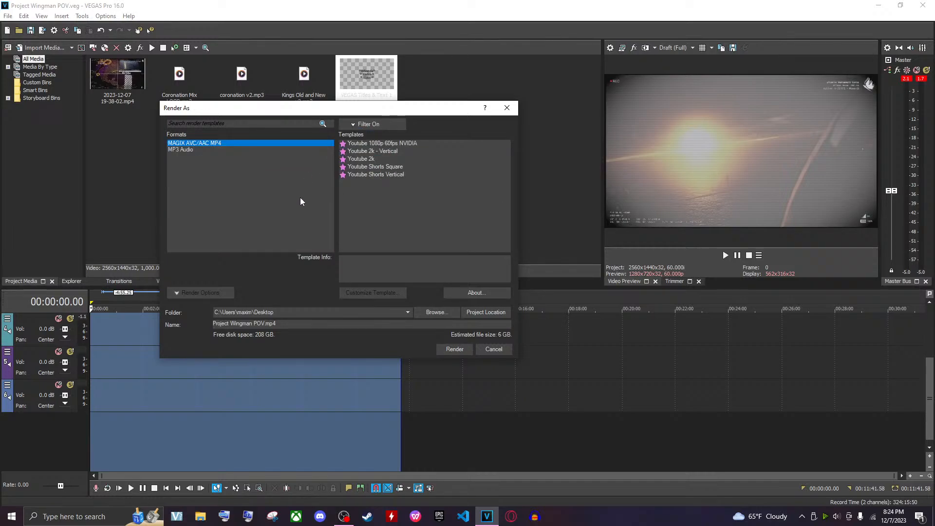
Select the Youtube 2k render template and open its customization settings
left_click(363, 160)
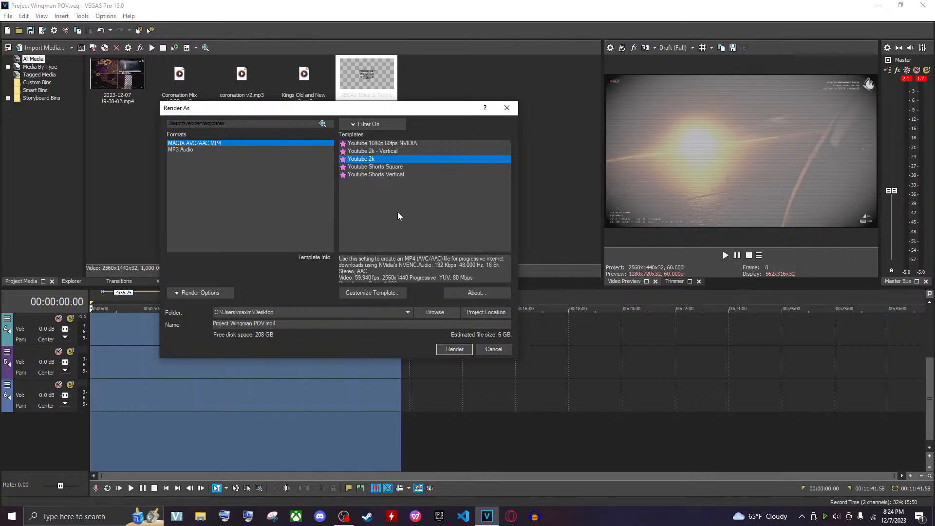
left_click(385, 292)
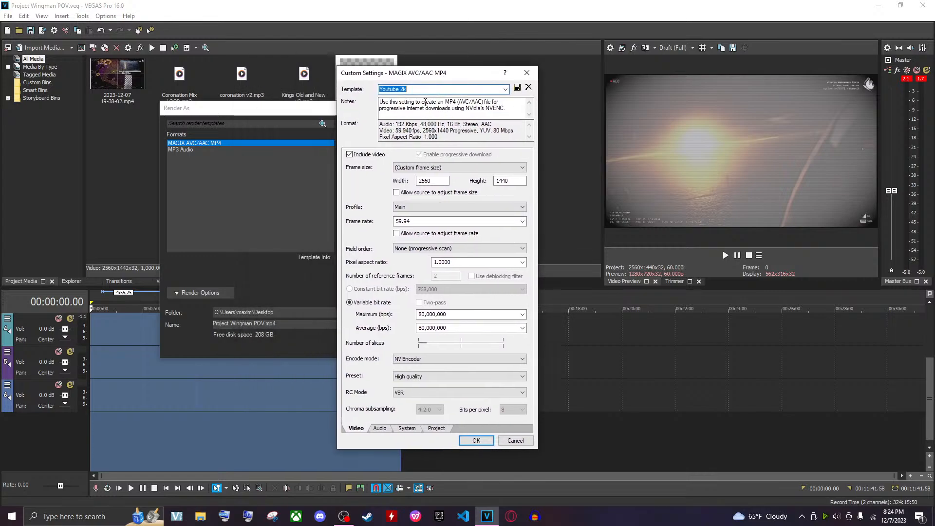
Examine the template notes and the frame width and height fields
left_click(422, 109)
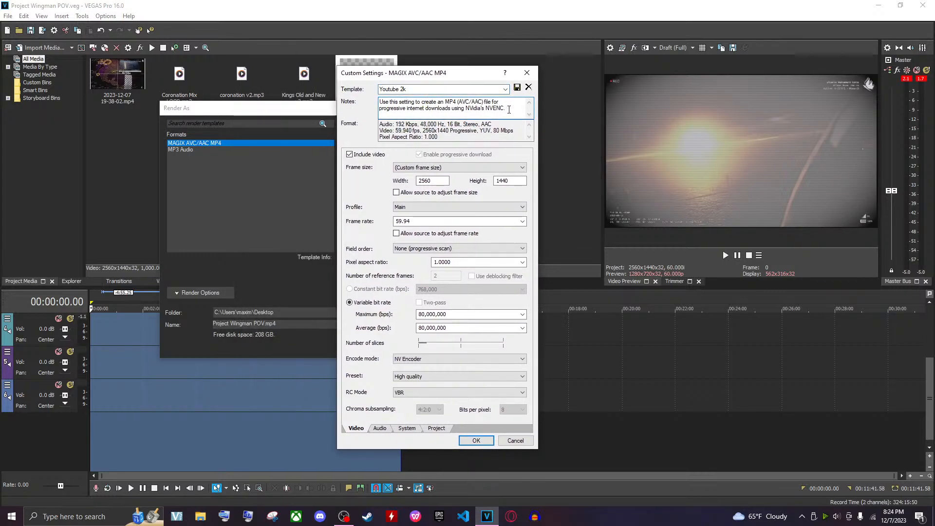
left_click_drag(509, 110, 342, 86)
left_click(464, 110)
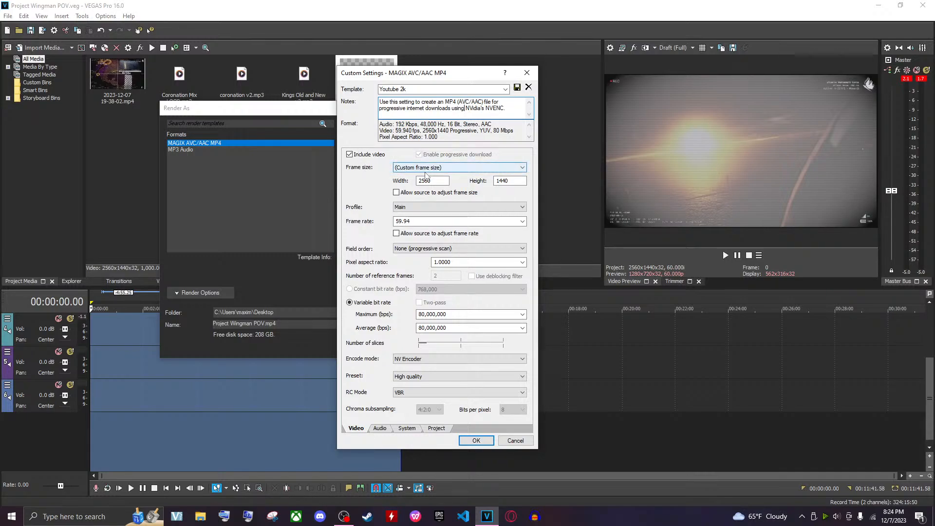
left_click_drag(439, 181, 376, 178)
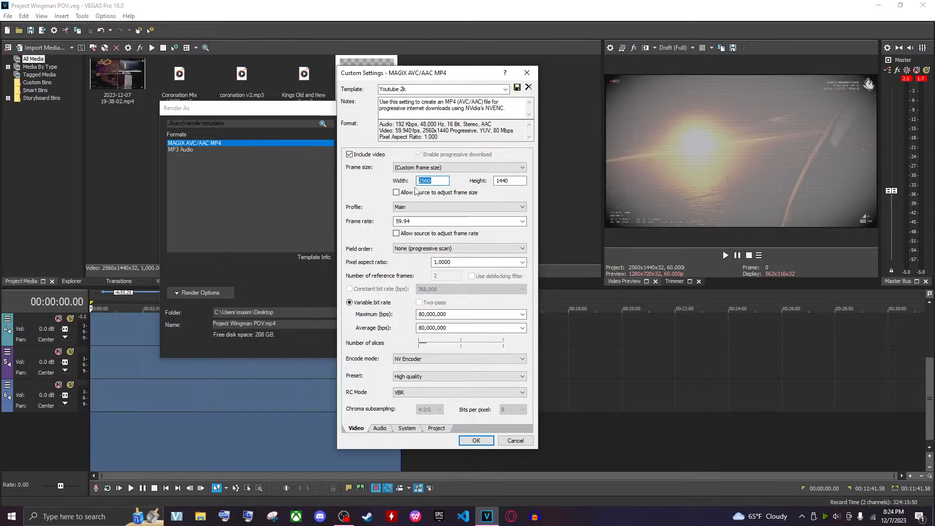
key("Tab")
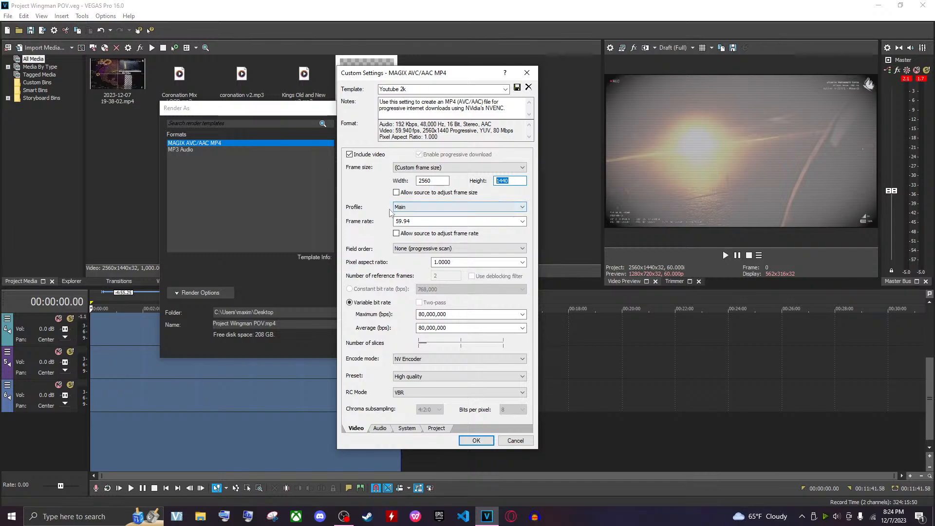
Try to set the frame rate to 60 fps
left_click(430, 221)
left_click(522, 222)
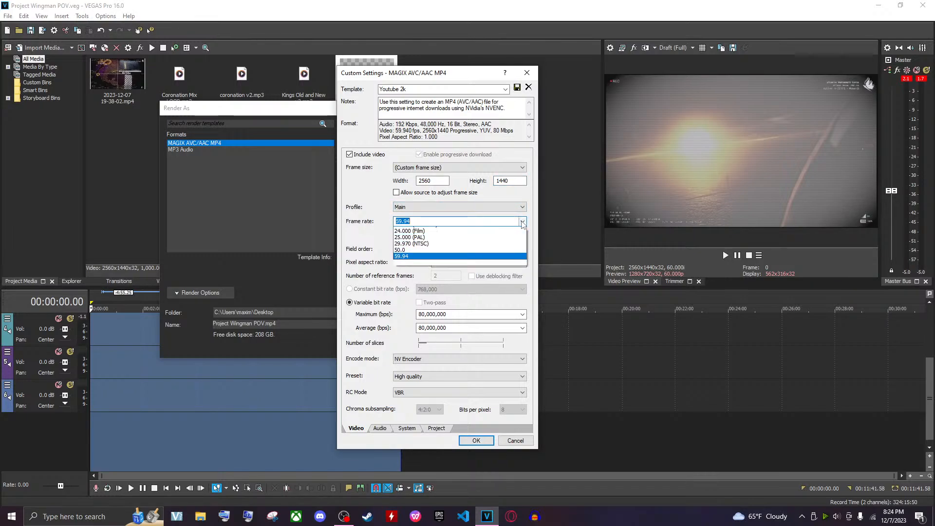
left_click(522, 222)
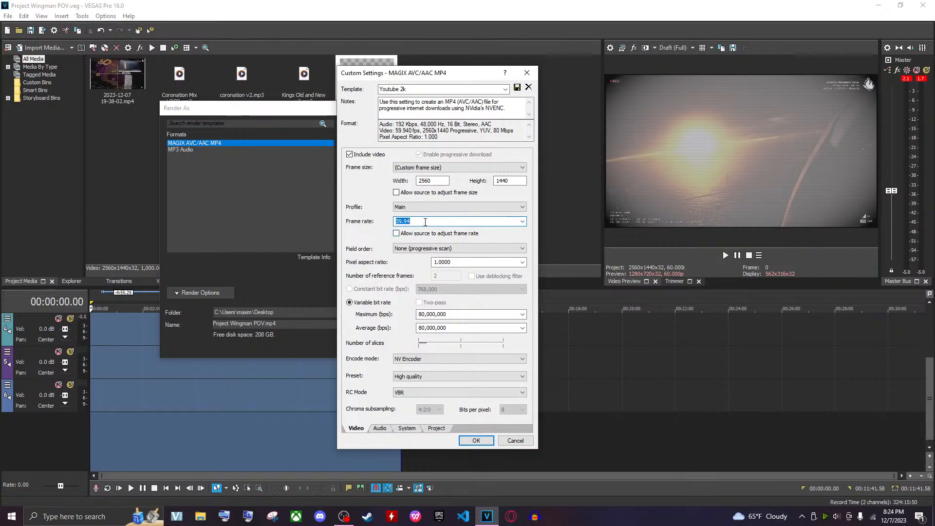
type("60")
Review the encode mode, preset and RC mode options, keeping NV Encoder, High quality and VBR
left_click(417, 359)
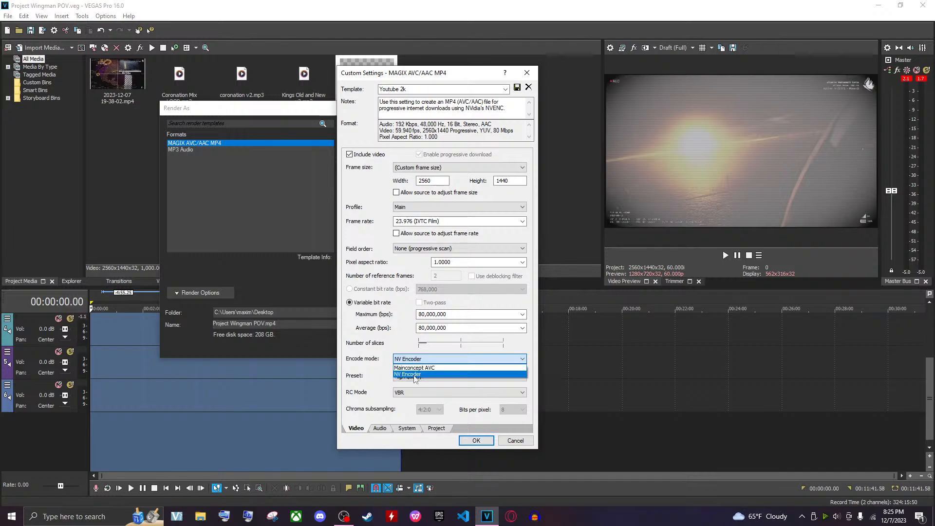
left_click(410, 359)
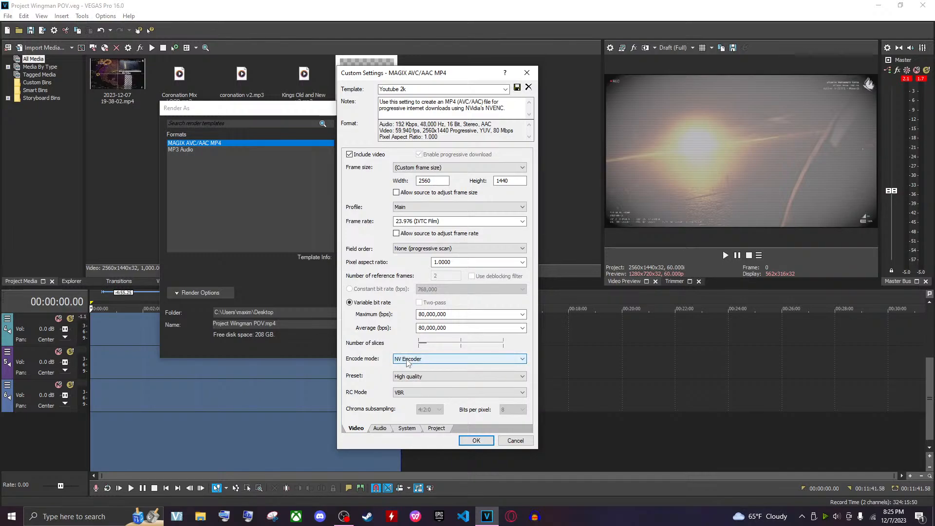
left_click(408, 360)
left_click(410, 360)
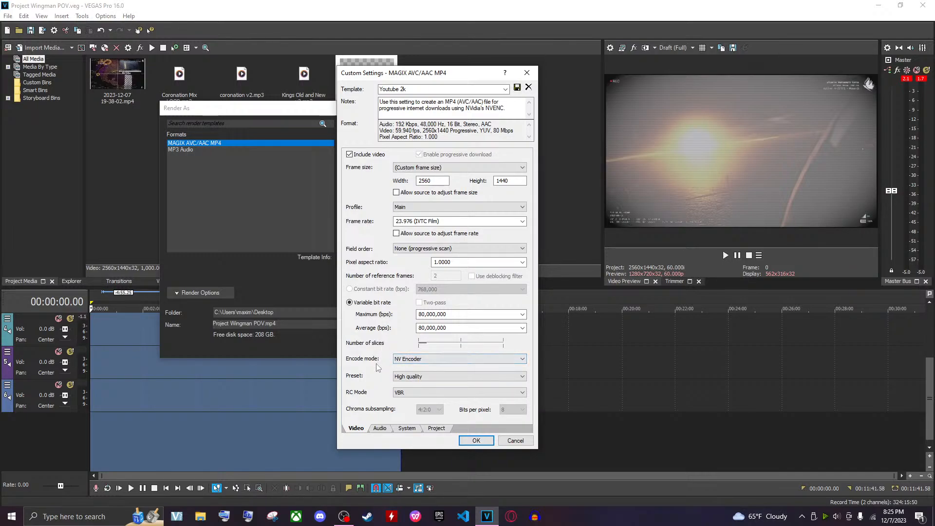
left_click(400, 378)
left_click(402, 379)
left_click(409, 394)
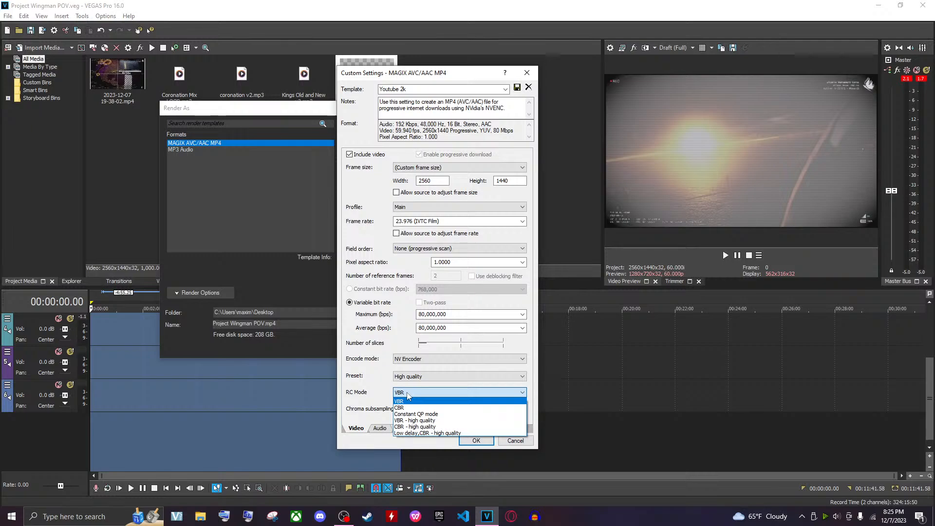
left_click(407, 394)
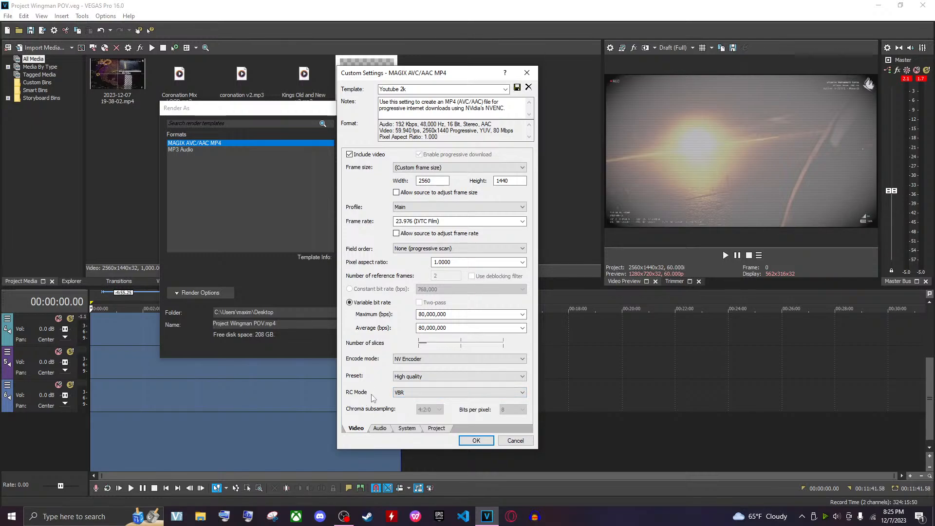
Review the System and Project tabs of the custom template settings, returning to the Video tab
left_click(380, 428)
left_click(407, 428)
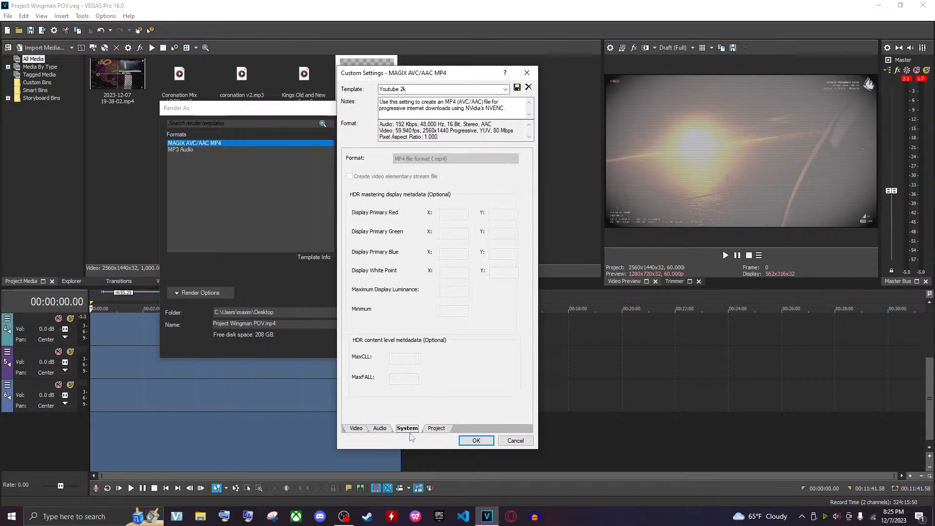
left_click(434, 429)
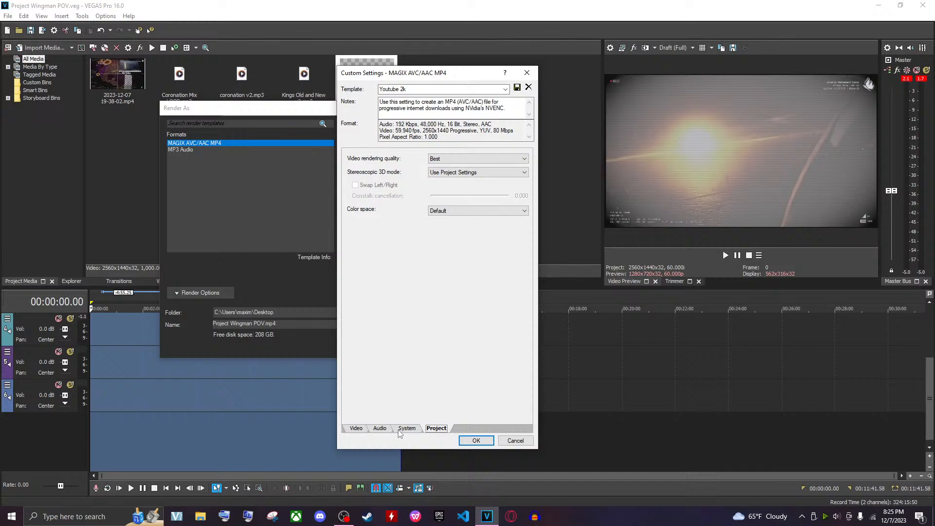
left_click(359, 431)
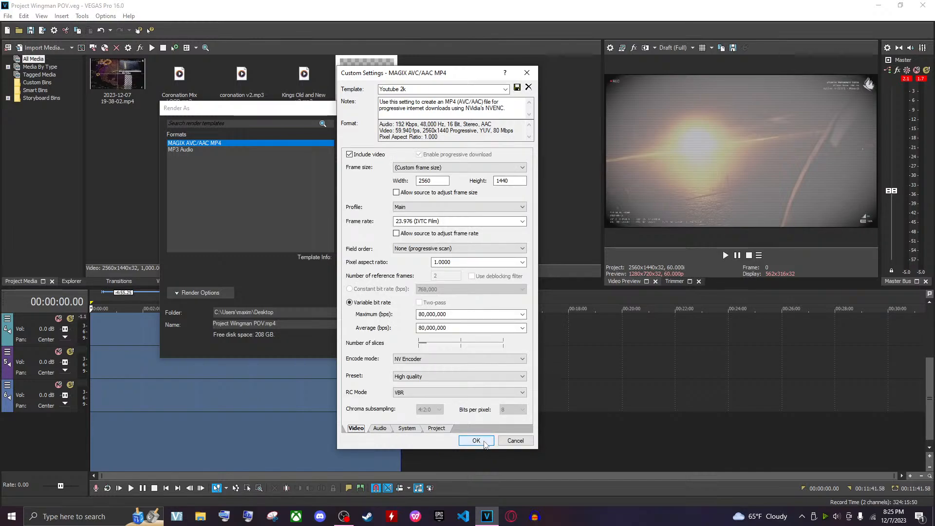
Accept the customized template settings and start rendering Project Wingman POV.mp4
left_click(521, 440)
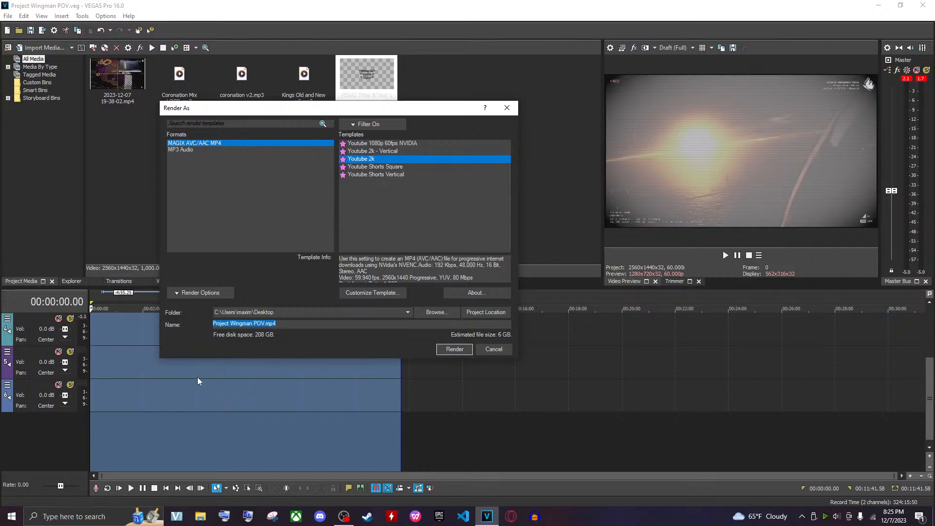
left_click(454, 350)
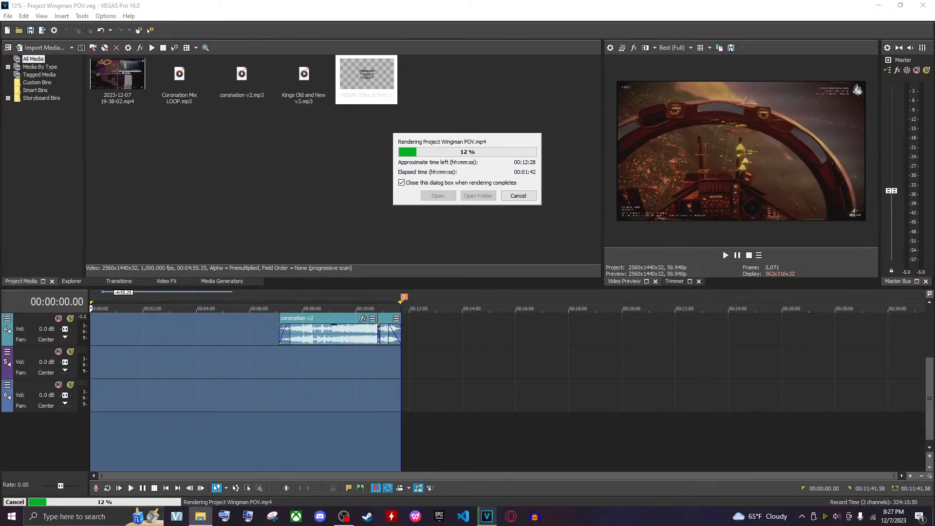
Open File Explorer and enter the Efectos de sonido folder
left_click(200, 516)
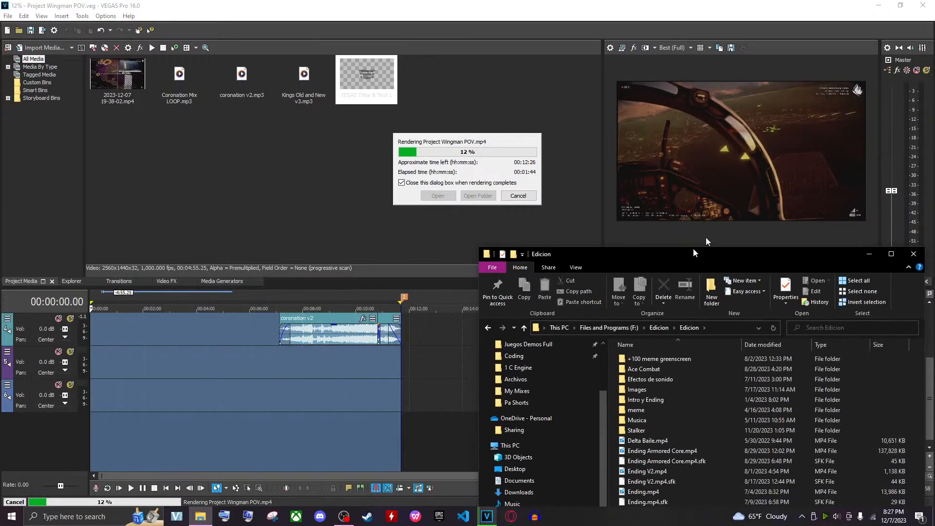
left_click_drag(705, 252, 560, 134)
left_click_drag(556, 456, 526, 242)
left_click(531, 411)
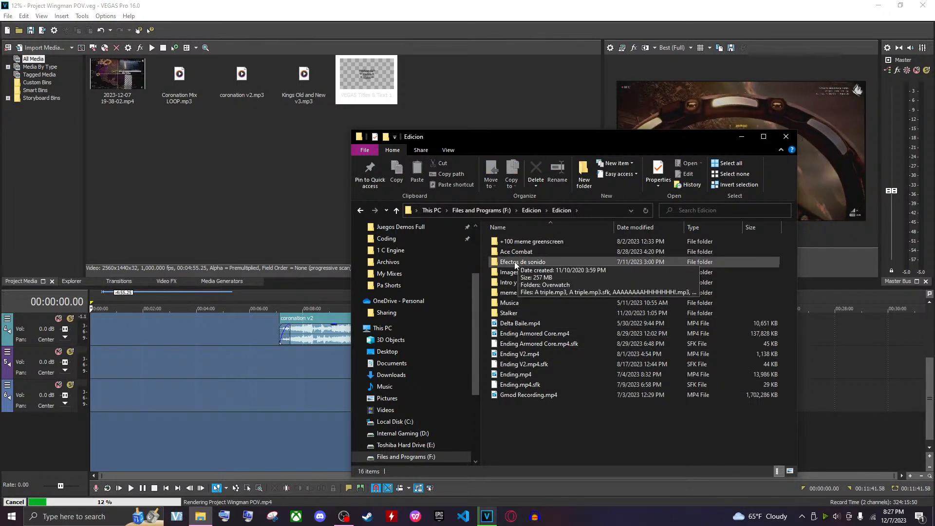
double_click(531, 262)
Browse through the list of sound effect files in the Efectos de sonido folder
scroll(578, 265, "down", 18)
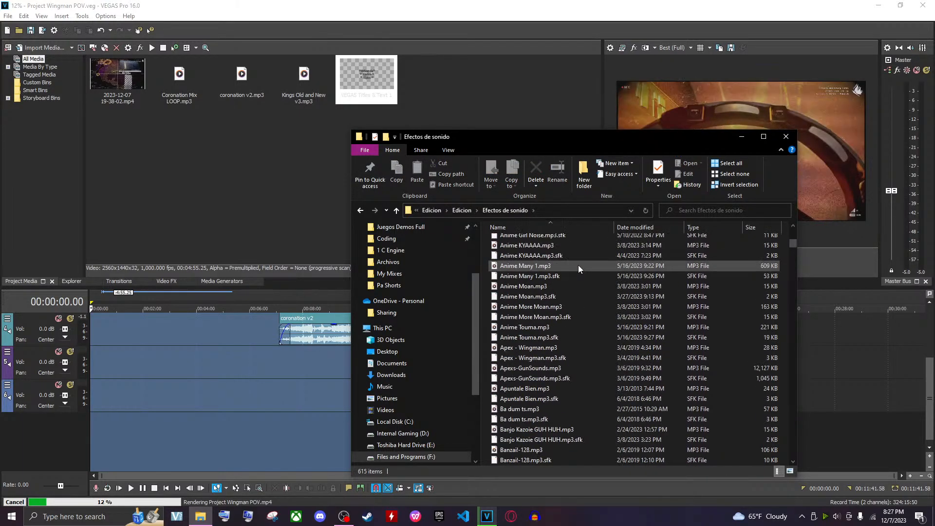
scroll(575, 264, "down", 20)
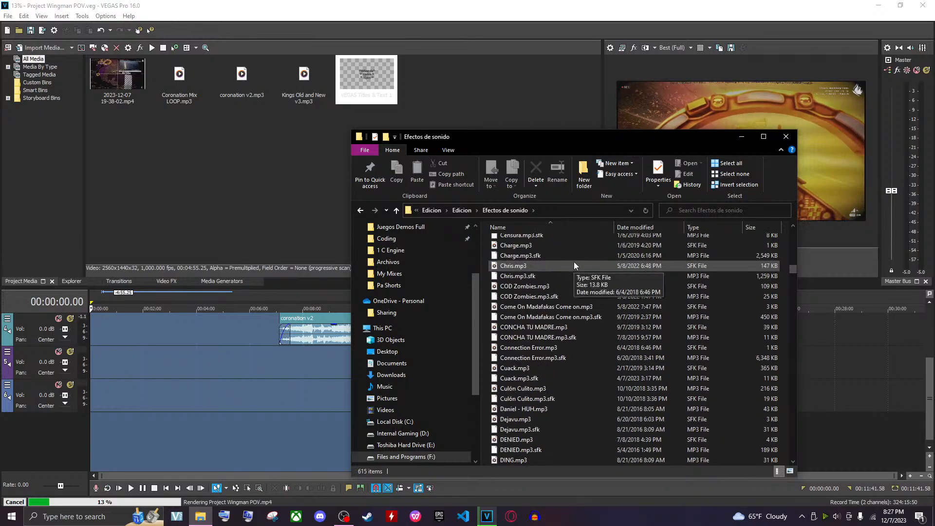
scroll(572, 263, "down", 20)
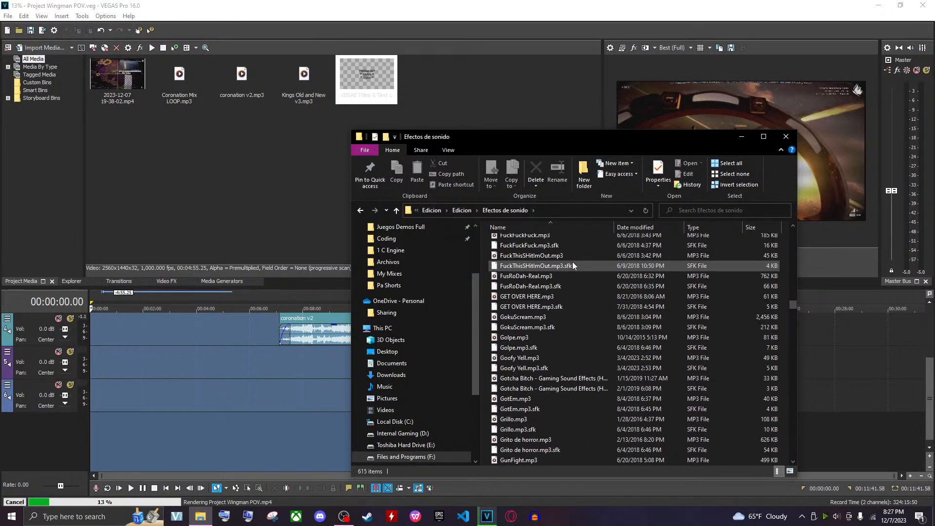
scroll(567, 269, "down", 20)
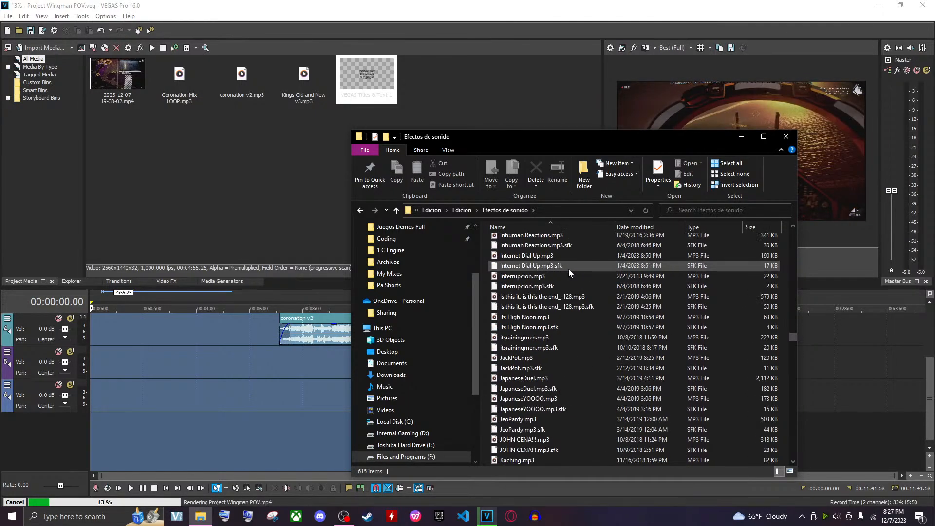
scroll(565, 273, "down", 20)
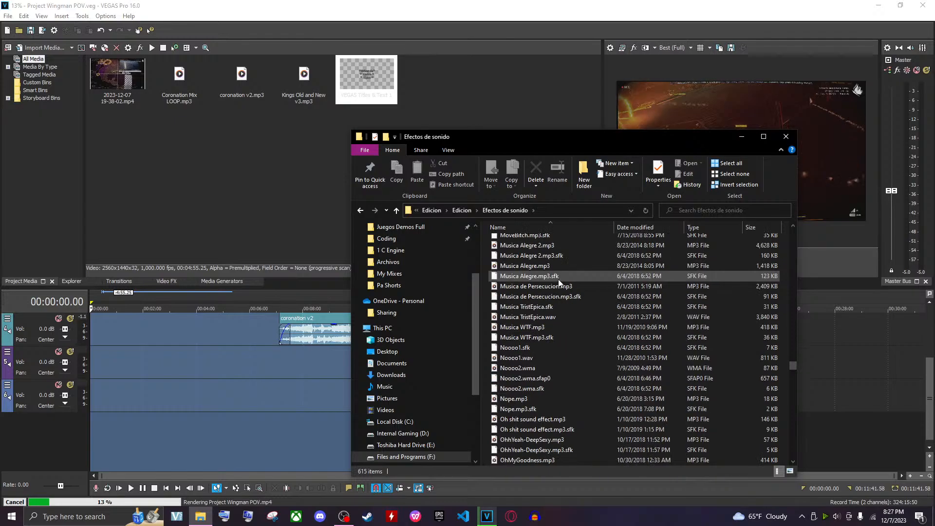
scroll(558, 288, "down", 20)
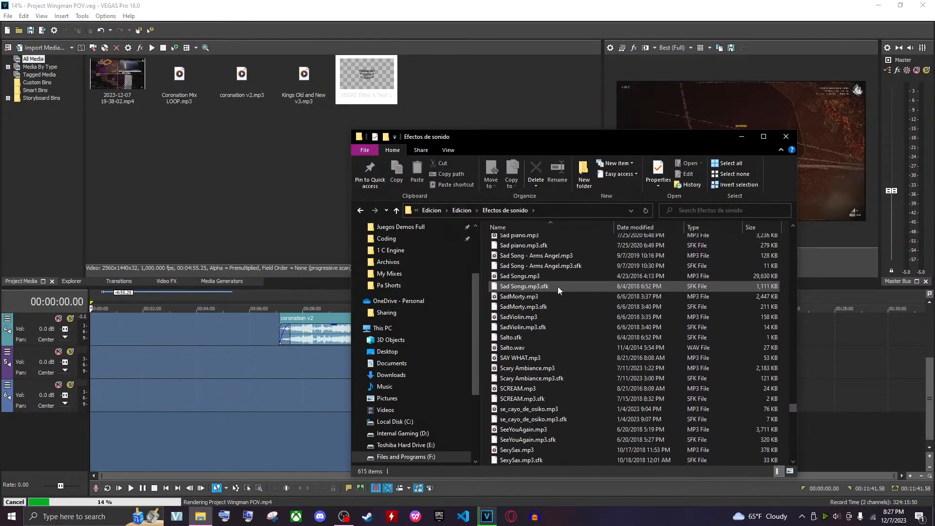
scroll(562, 298, "down", 20)
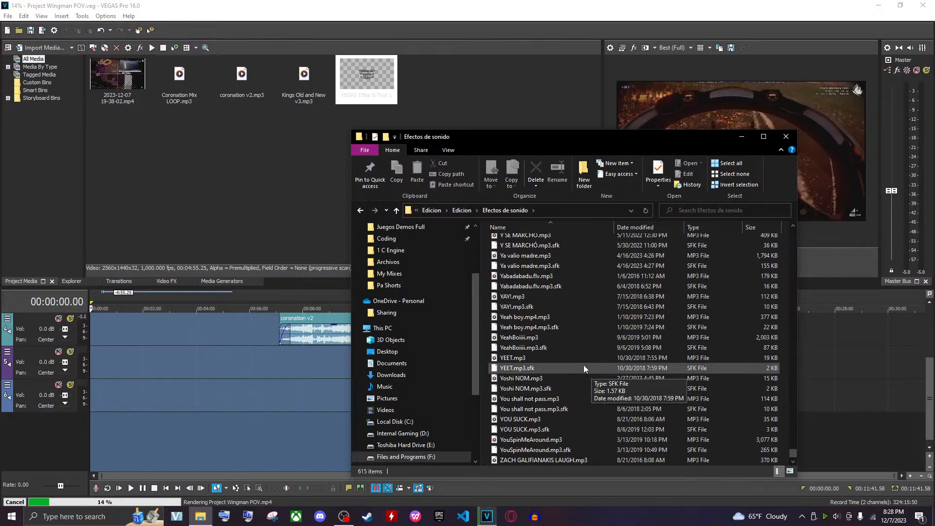
scroll(587, 357, "up", 15)
scroll(587, 358, "up", 15)
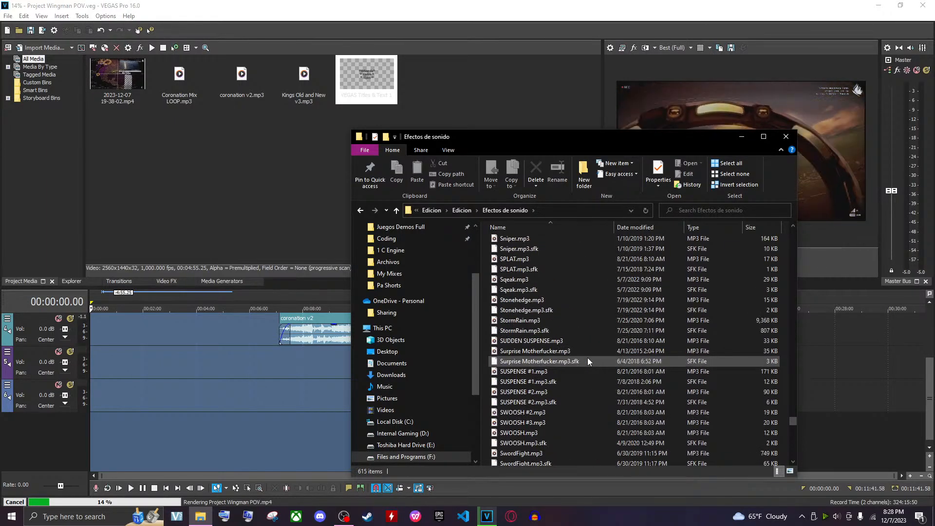
scroll(588, 358, "up", 20)
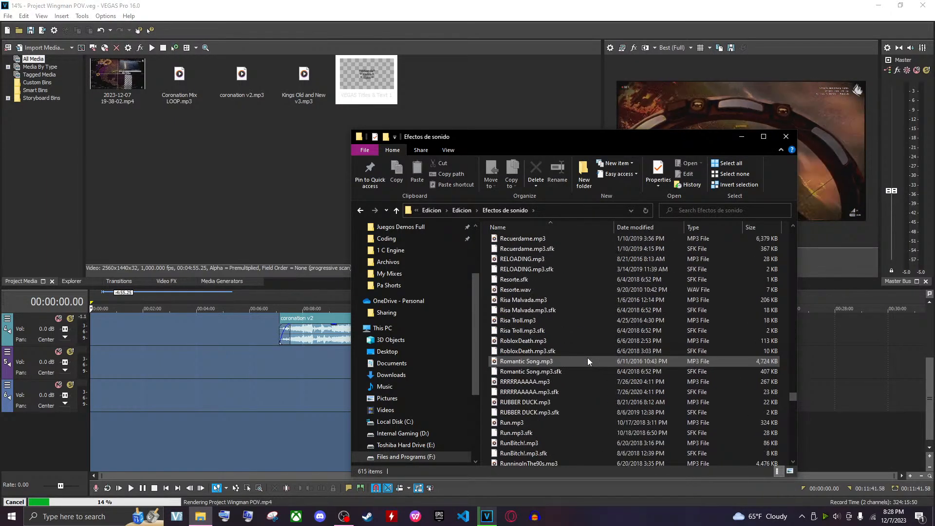
scroll(587, 357, "up", 20)
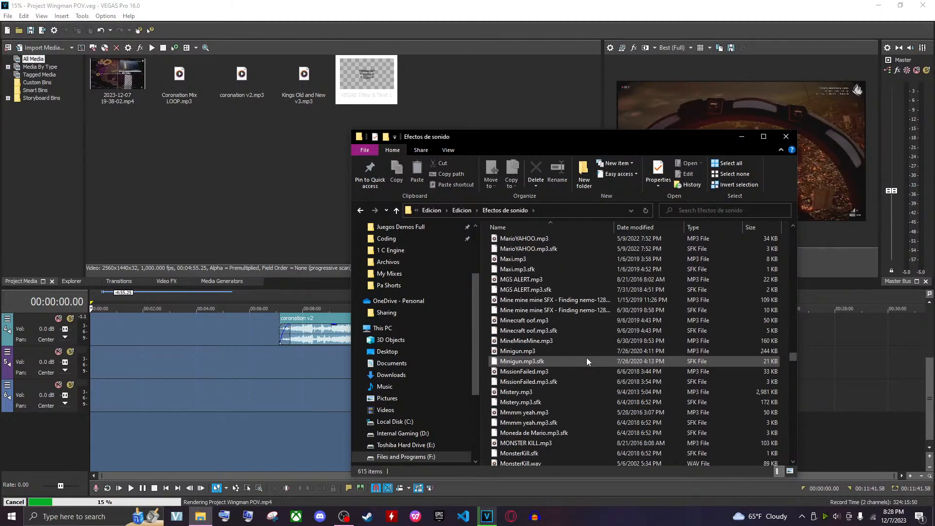
left_click_drag(793, 356, 787, 220)
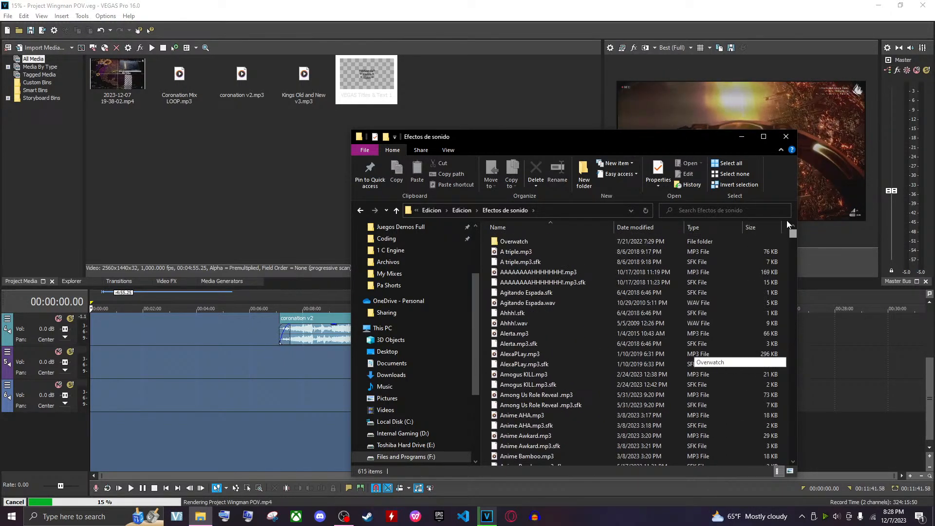
Open the Overwatch subfolder, then return to the Efectos de sonido folder
double_click(516, 242)
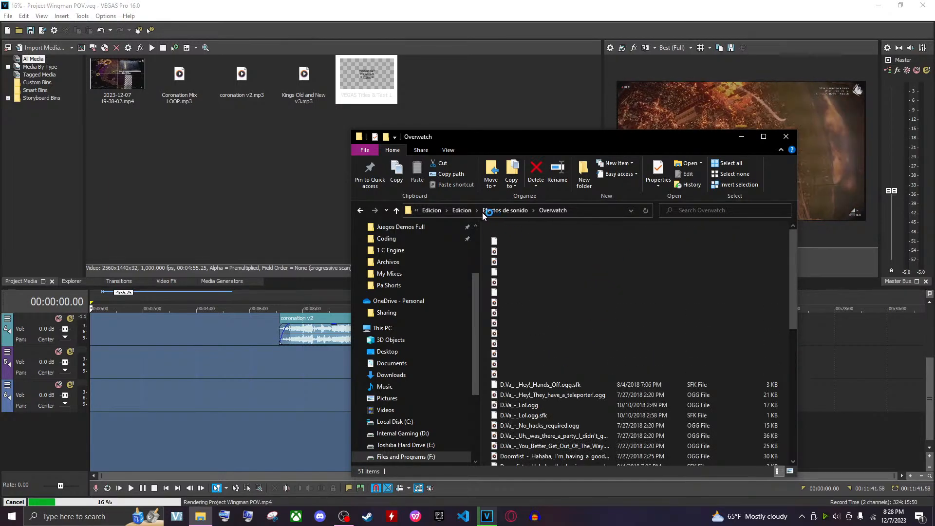
left_click(508, 210)
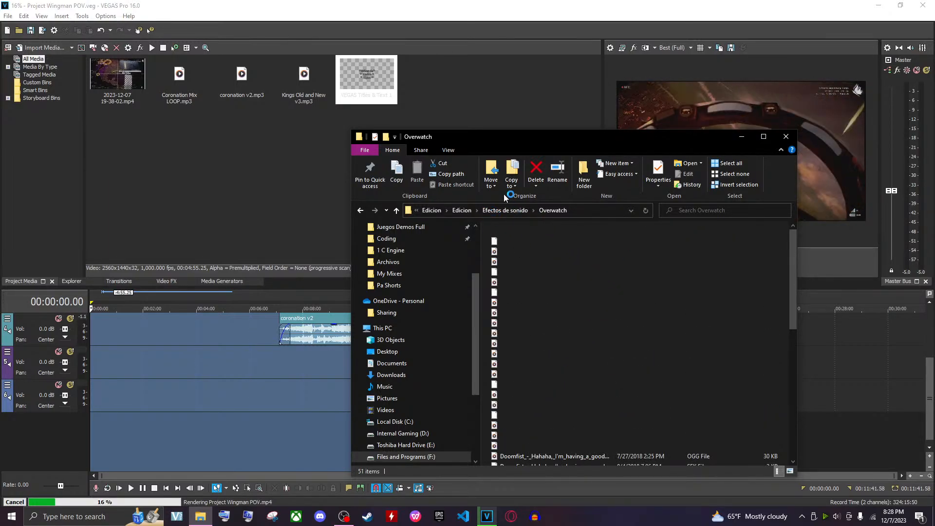
left_click_drag(542, 142, 431, 101)
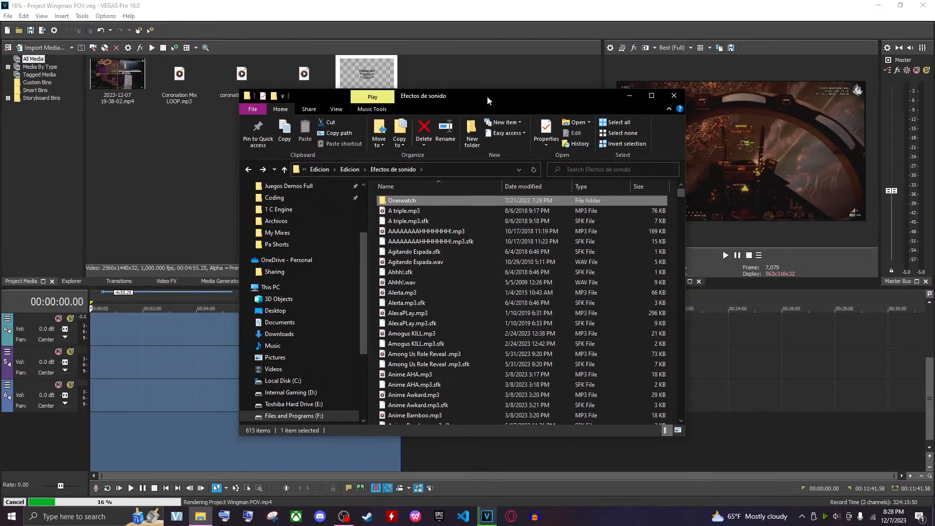
left_click_drag(487, 96, 489, 97)
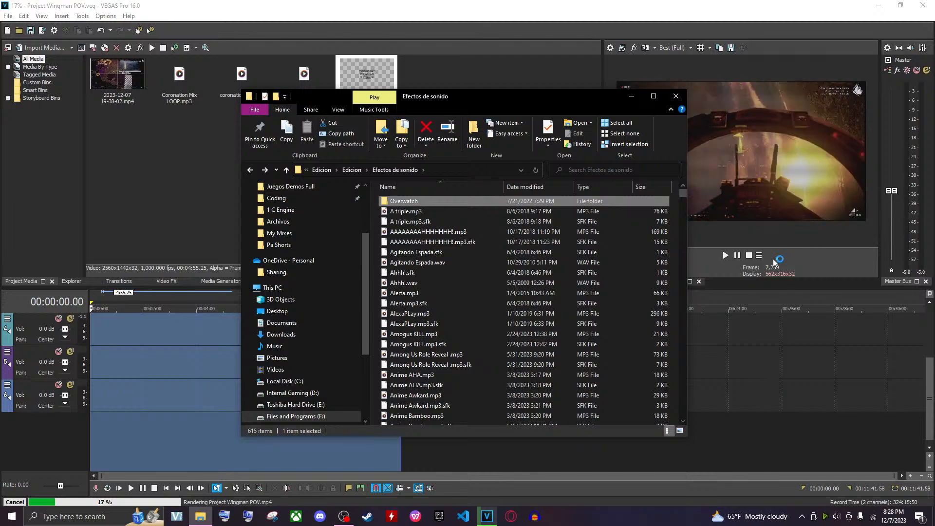
Reposition the Explorer window, scroll through the sound effects, and play Anime Bamboo.mp3 to preview it
left_click_drag(554, 100, 481, 97)
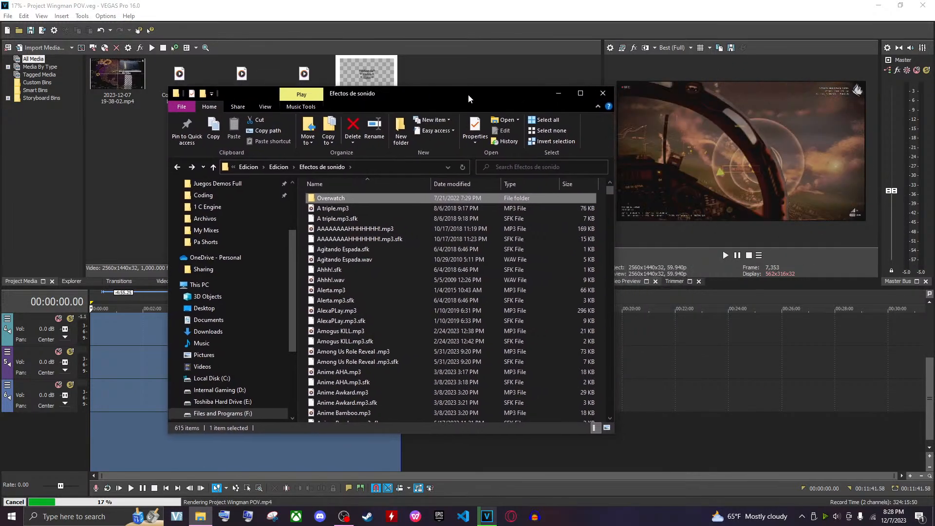
left_click(357, 210)
scroll(390, 311, "down", 7)
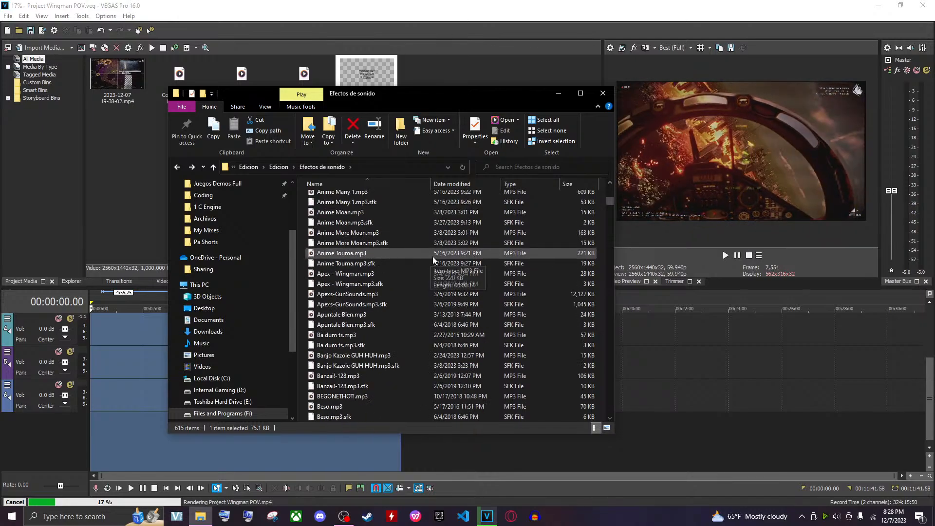
scroll(433, 256, "up", 3)
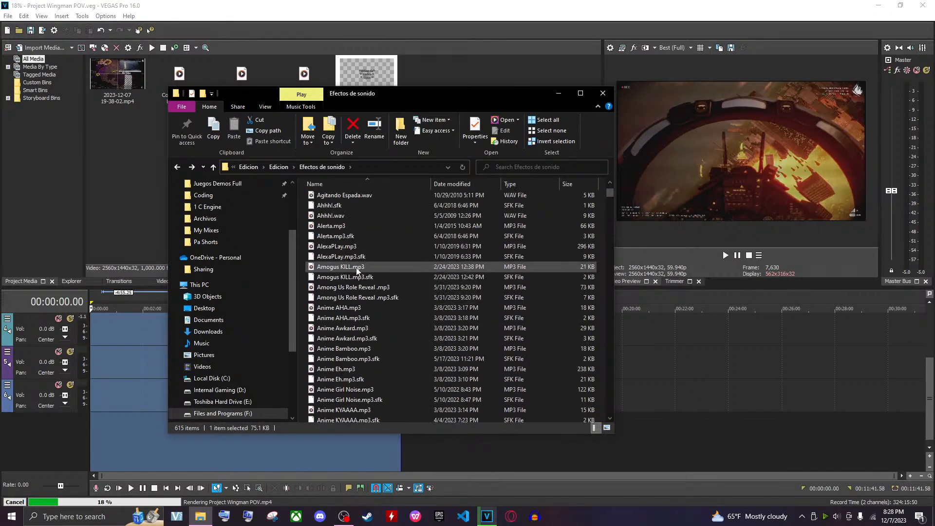
scroll(355, 268, "down", 1)
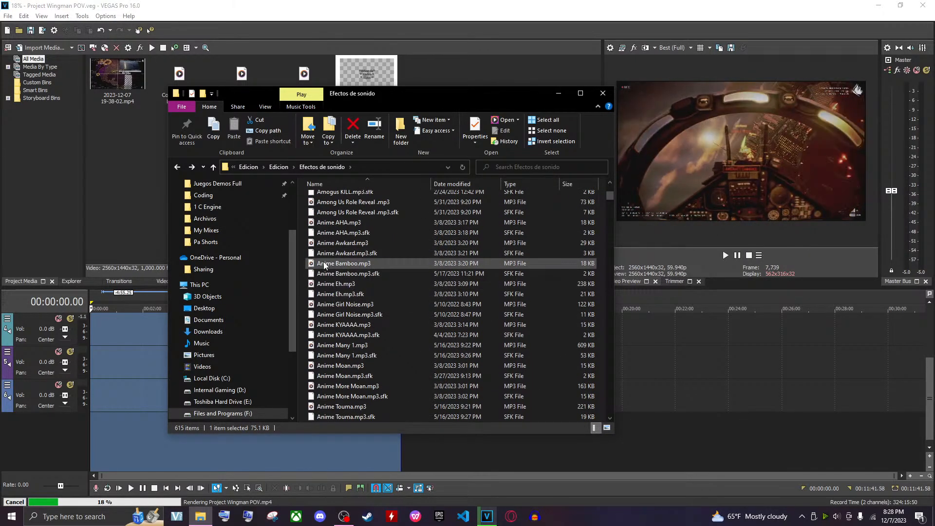
double_click(324, 263)
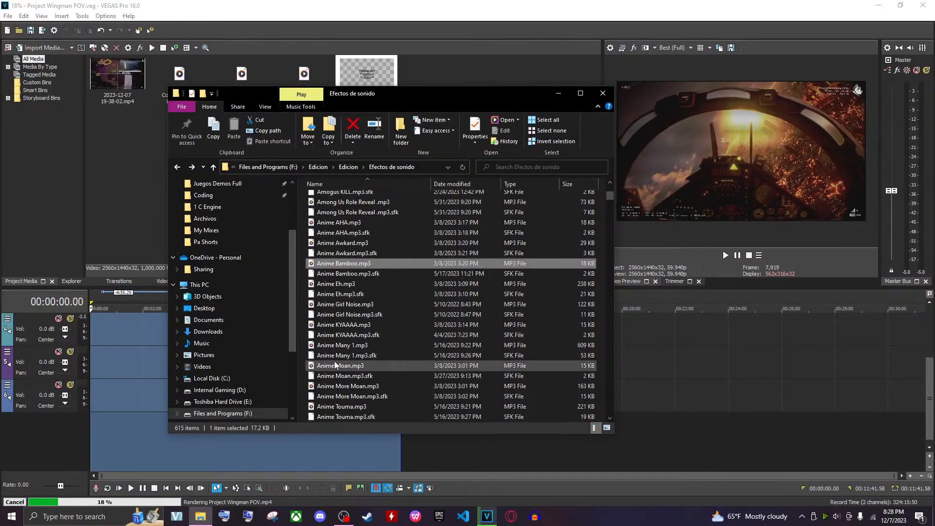
Play Apuntale Bien.mp3 to preview it, then close the File Explorer window
scroll(364, 346, "down", 5)
double_click(348, 315)
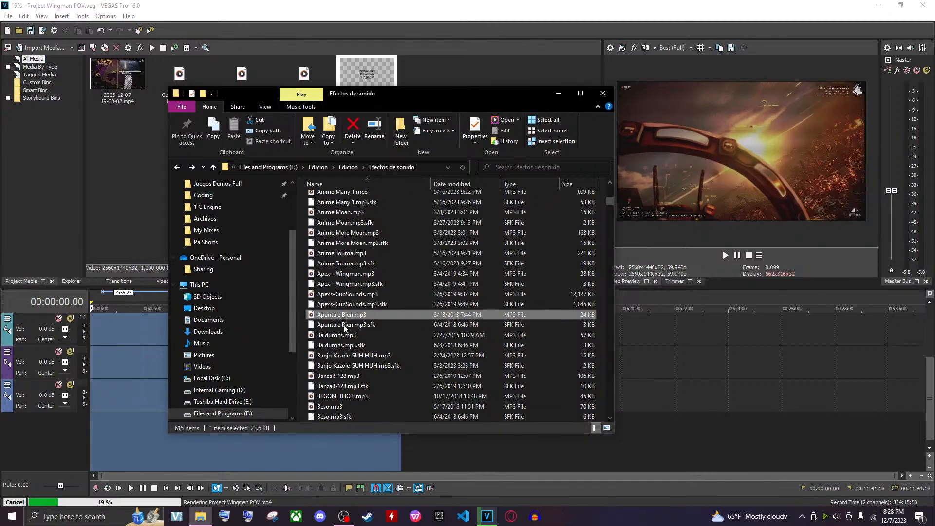
left_click(603, 94)
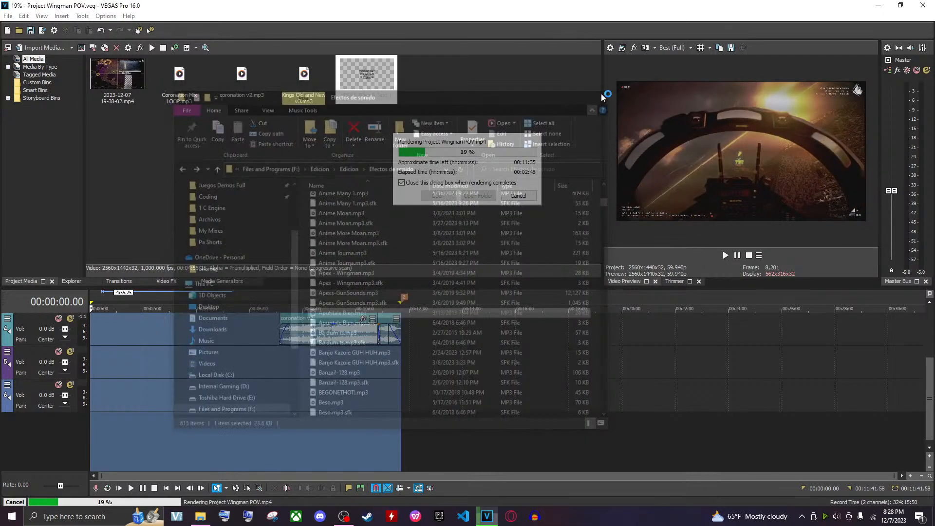